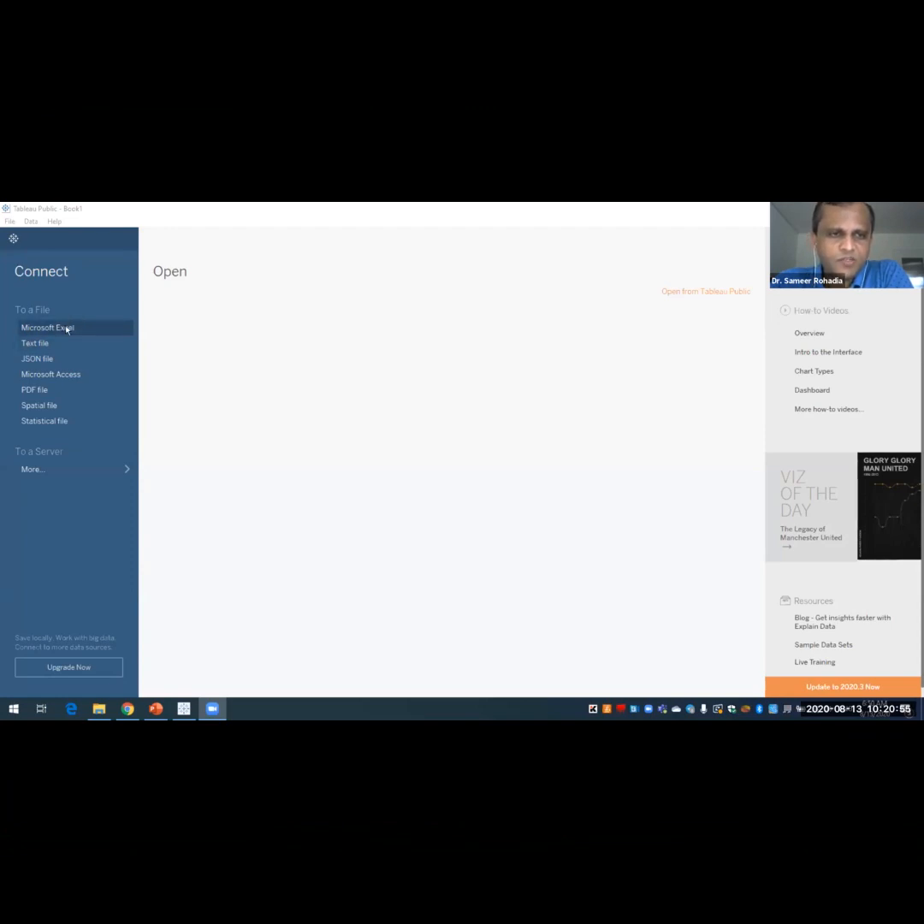
- Connect to the Excel workbook global_superstore_2016.xlsx and add its Orders sheet to the data source
{"action": "left_click", "coordinate": [66, 328]}
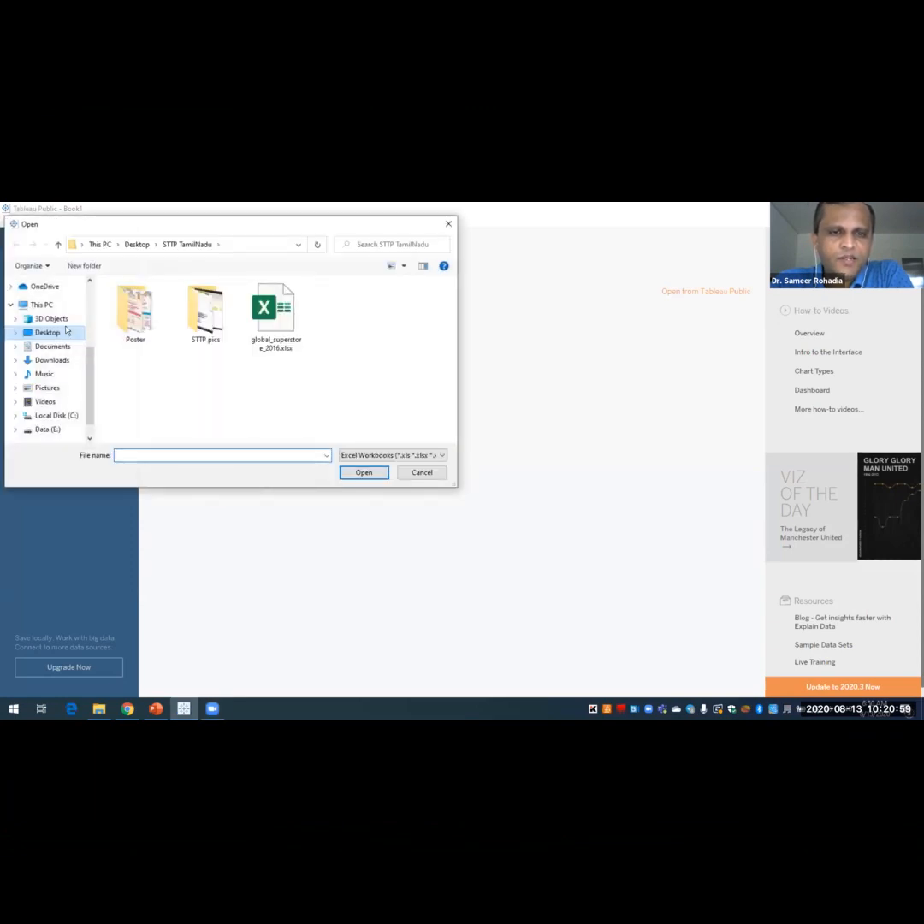
{"action": "left_click", "coordinate": [286, 342]}
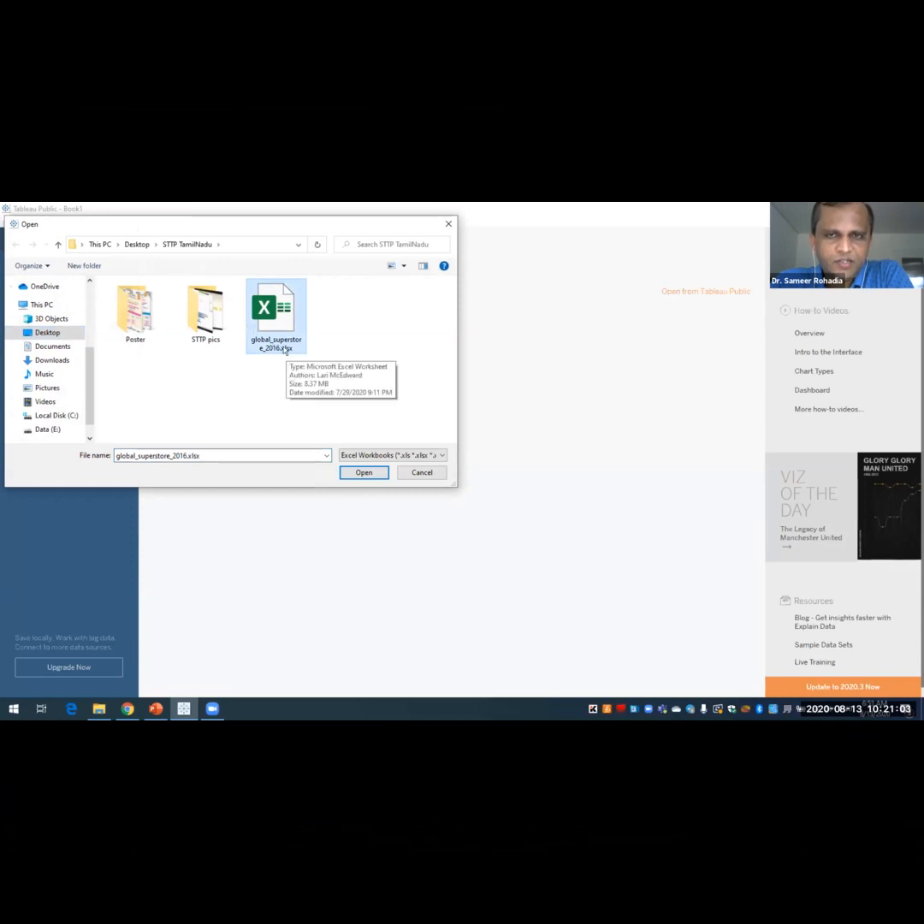
{"action": "left_click", "coordinate": [361, 472]}
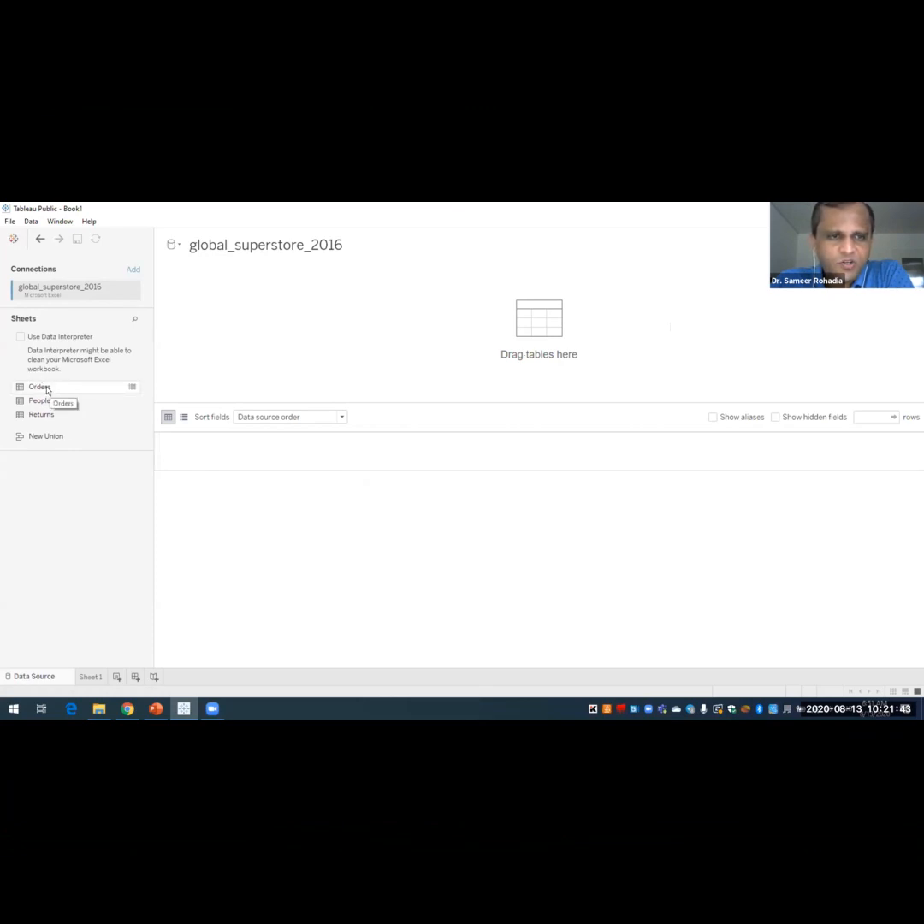
{"action": "left_click_drag", "start_coordinate": [45, 388], "coordinate": [426, 344]}
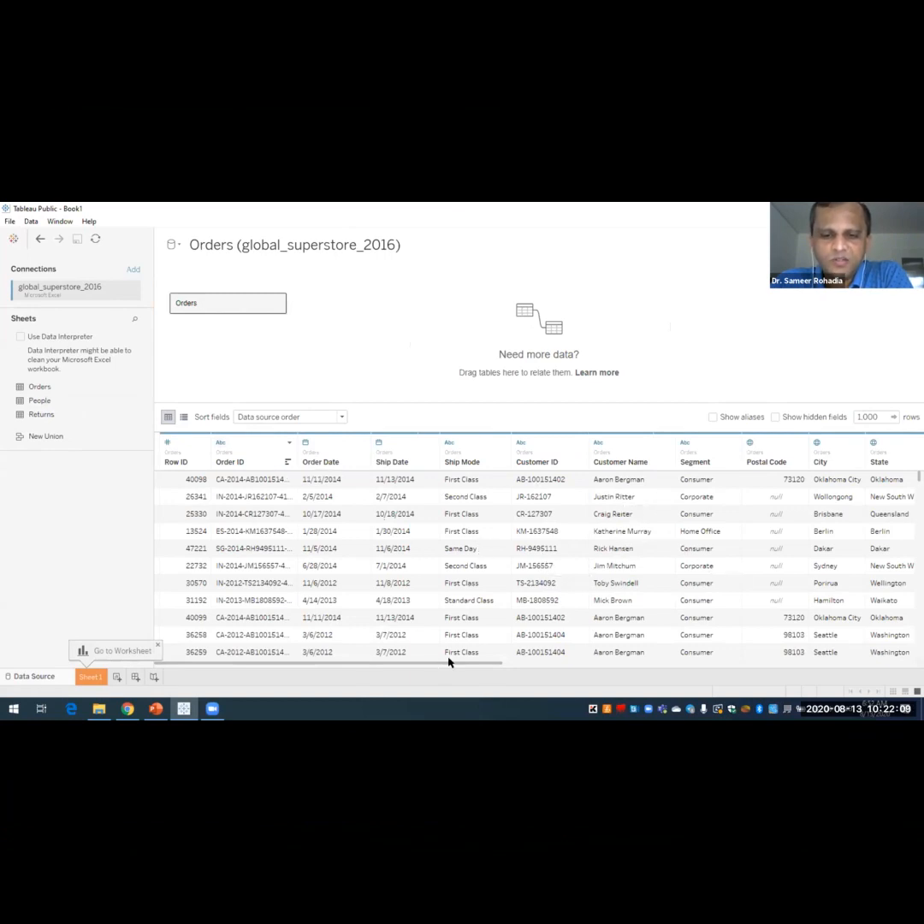
- Review the columns of the Orders data preview, and in Sheet 1 add the Category field to Rows
{"action": "left_click_drag", "start_coordinate": [462, 664], "coordinate": [643, 656]}
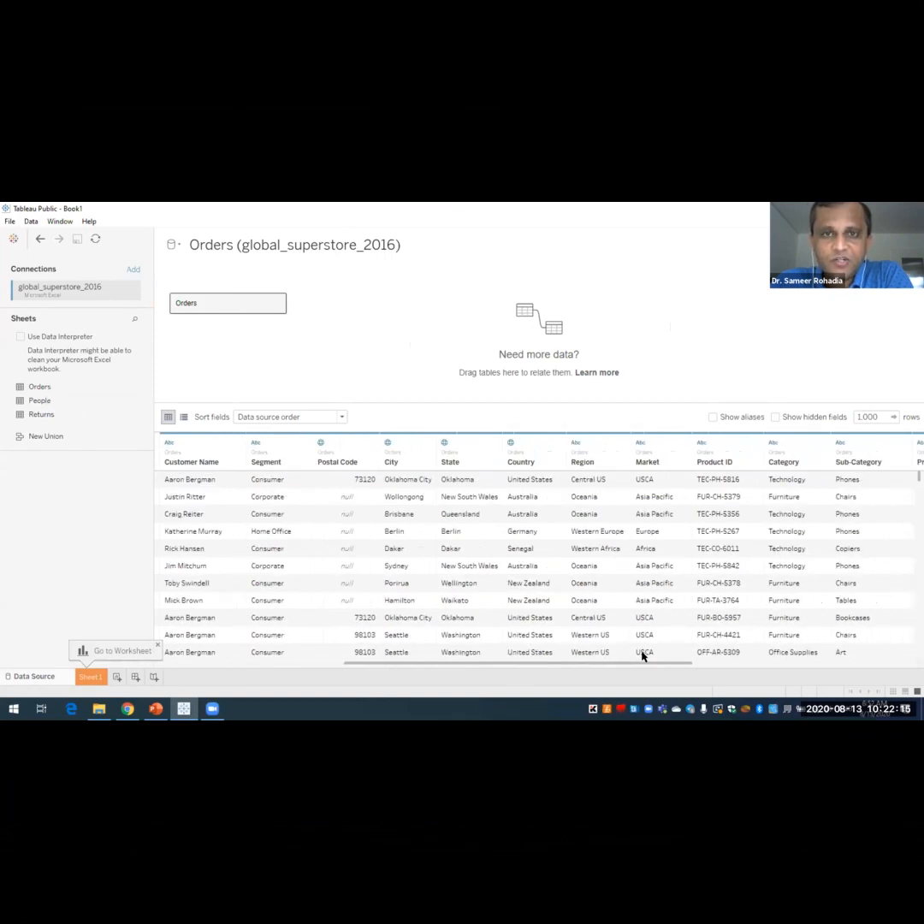
{"action": "left_click_drag", "start_coordinate": [643, 656], "coordinate": [900, 662]}
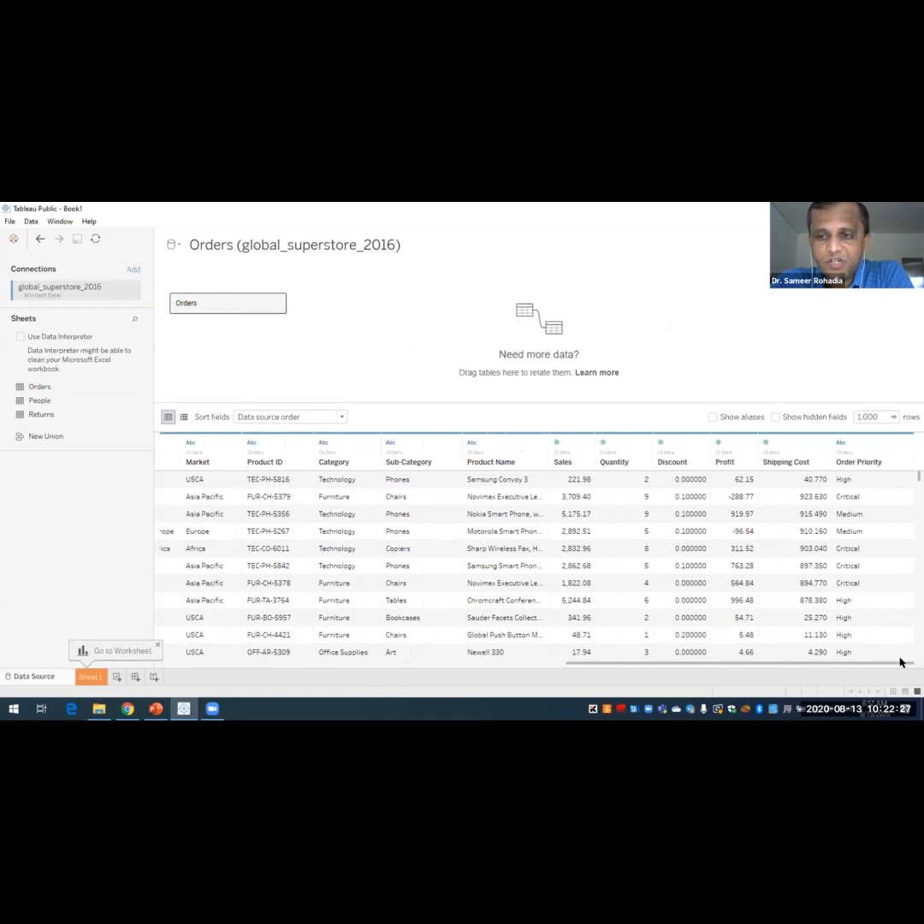
{"action": "left_click", "coordinate": [361, 665]}
{"action": "left_click_drag", "start_coordinate": [561, 673], "coordinate": [272, 675]}
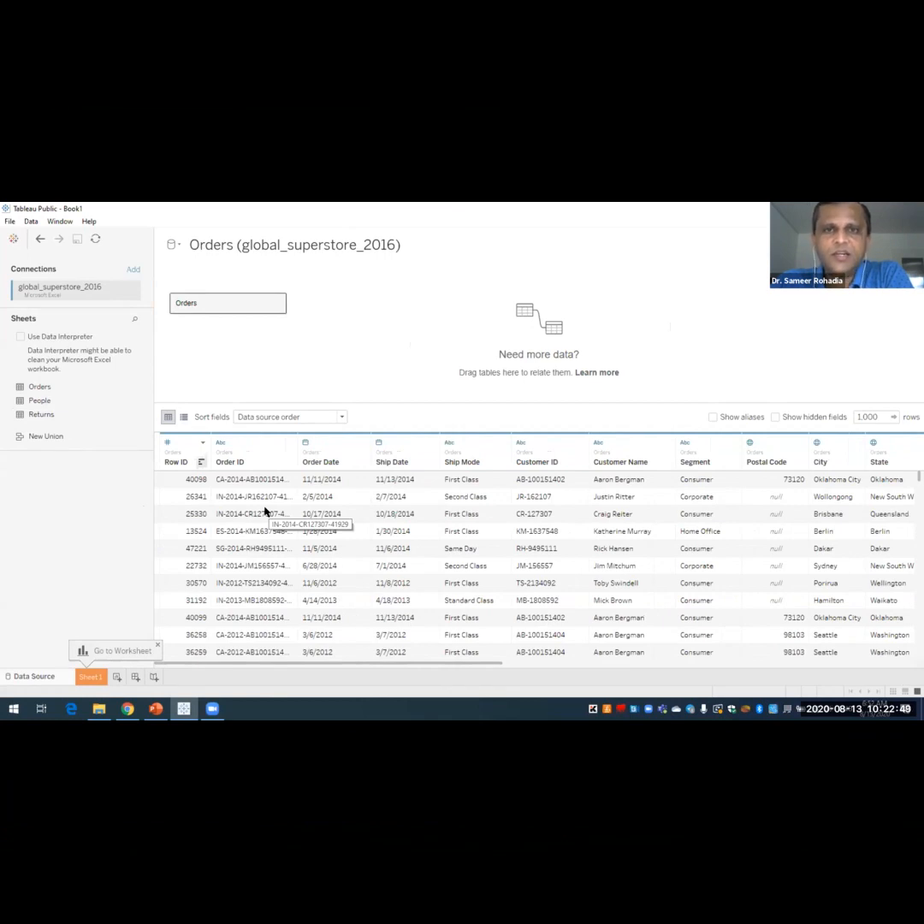
{"action": "left_click", "coordinate": [91, 677]}
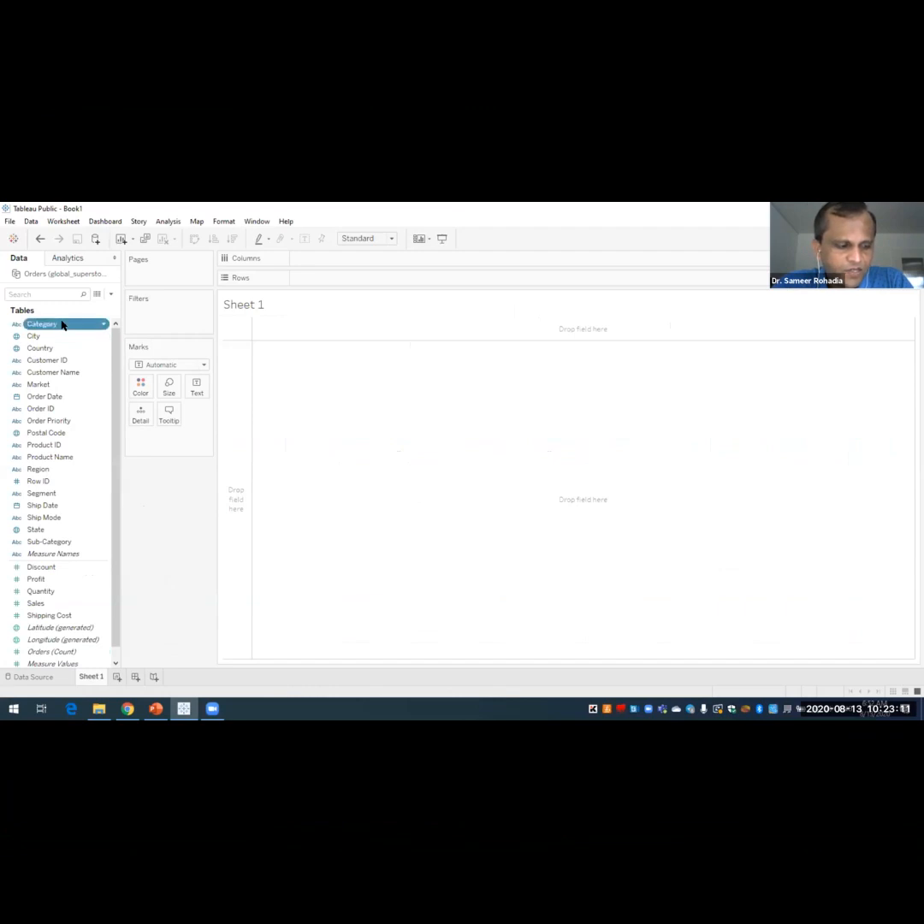
{"action": "left_click_drag", "start_coordinate": [61, 324], "coordinate": [31, 325]}
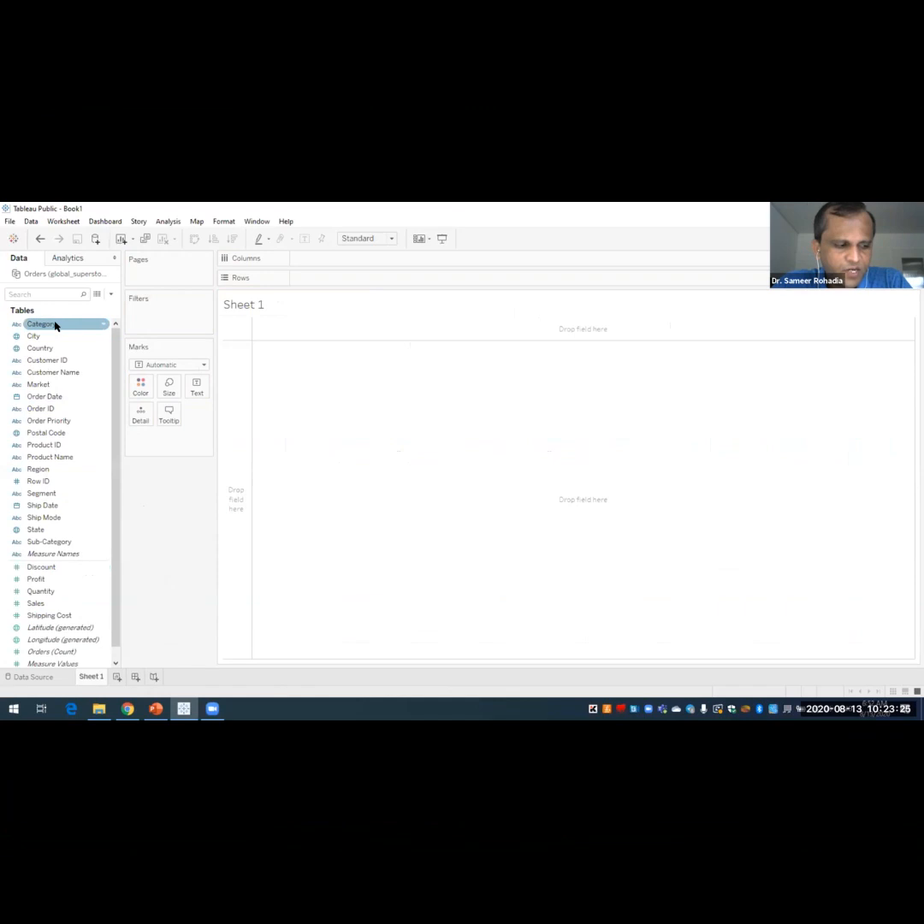
{"action": "left_click_drag", "start_coordinate": [56, 324], "coordinate": [324, 278]}
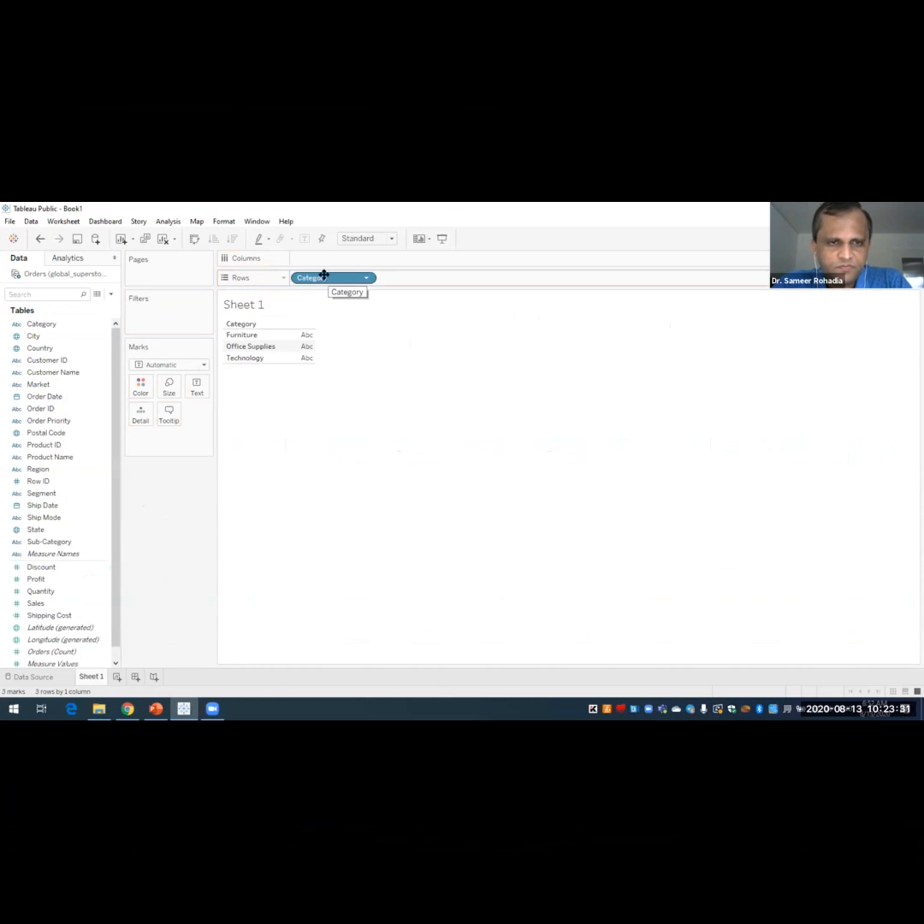
{"action": "left_click", "coordinate": [17, 328]}
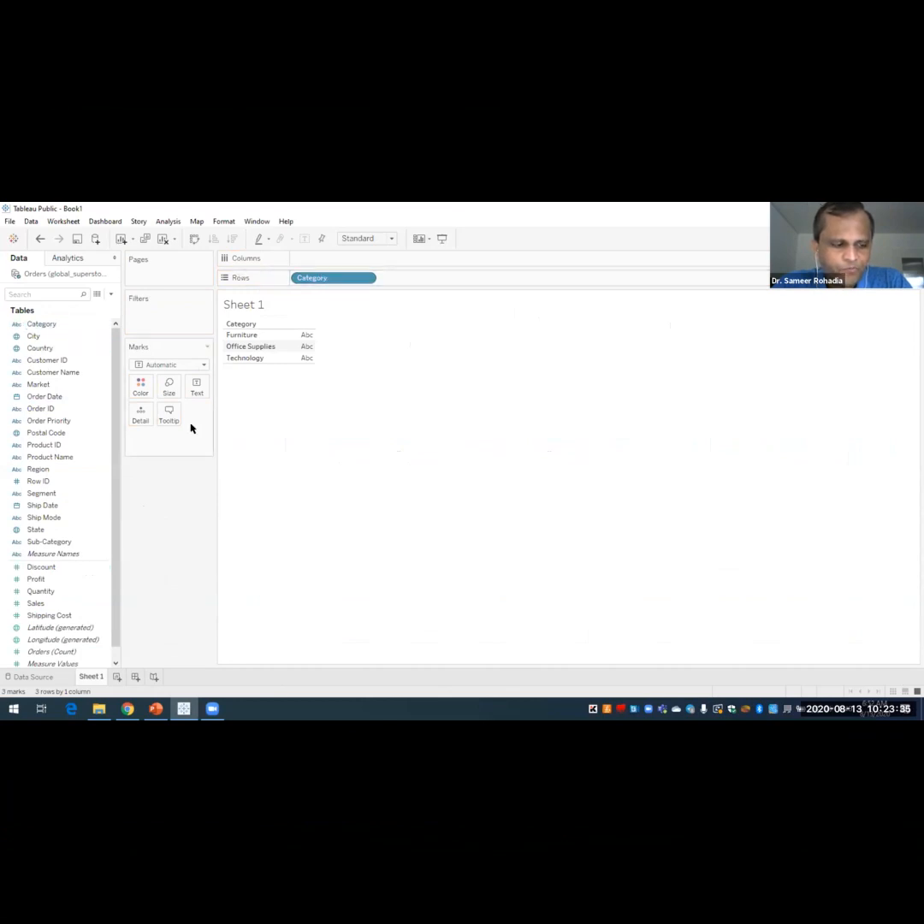
- Add the Sub-Category field to Rows after Category
{"action": "left_click", "coordinate": [52, 542]}
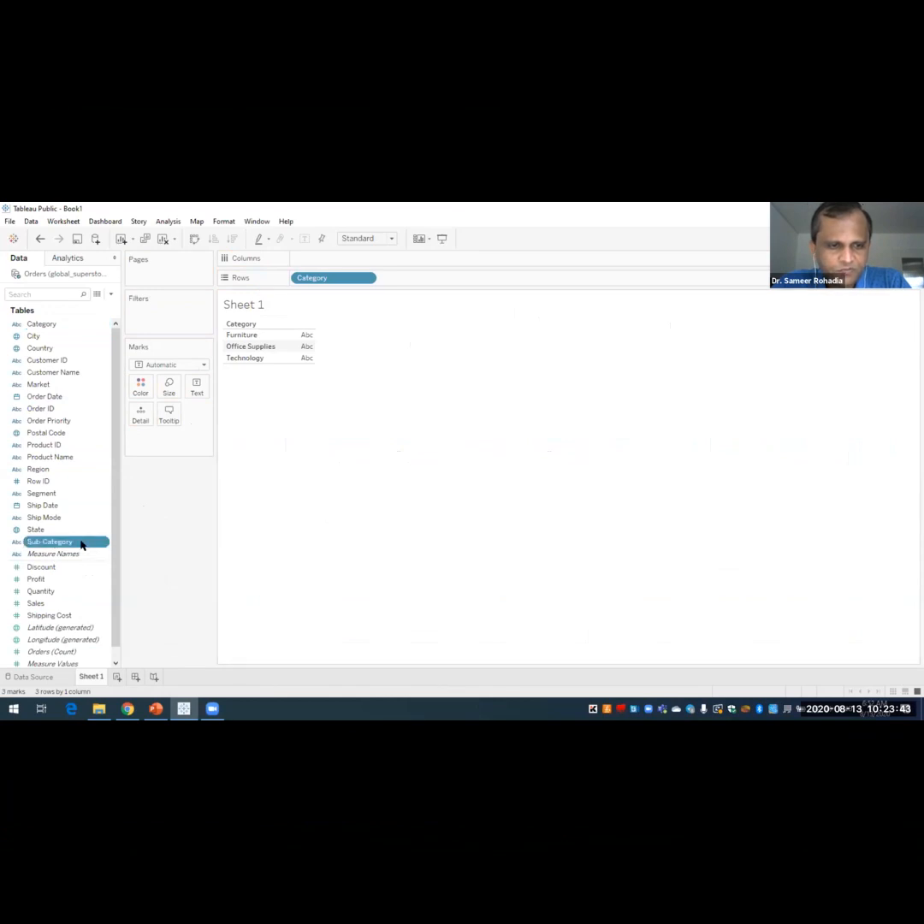
{"action": "left_click_drag", "start_coordinate": [80, 544], "coordinate": [443, 283]}
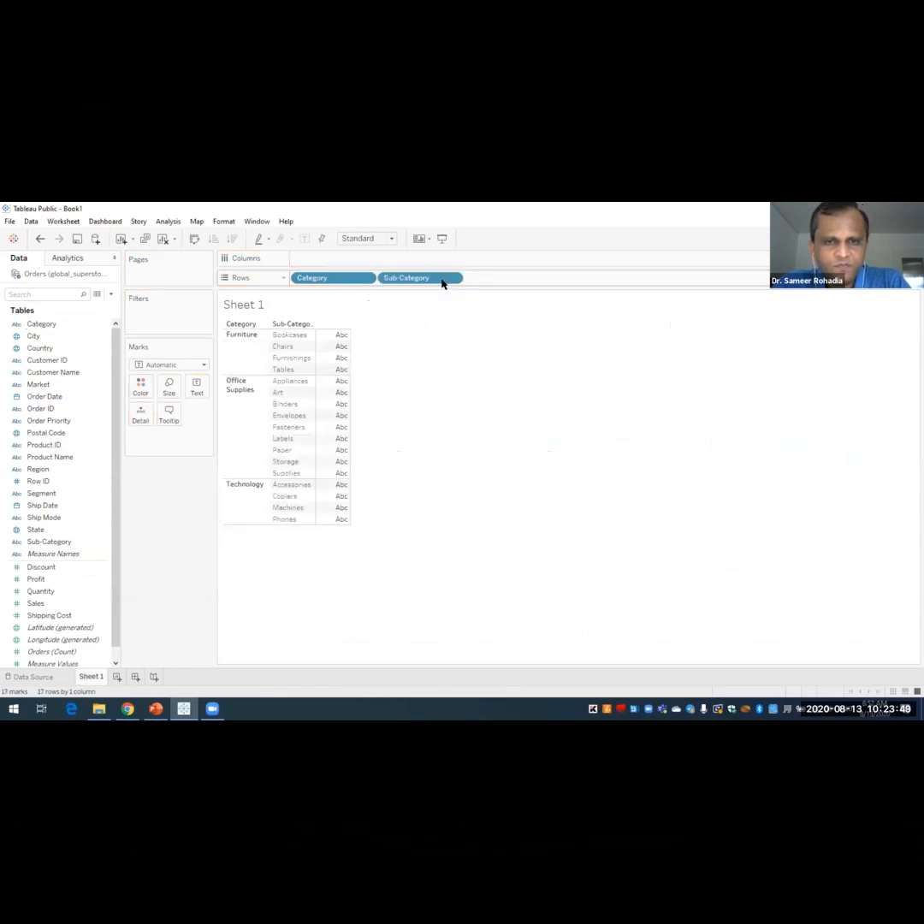
{"action": "left_click", "coordinate": [43, 323]}
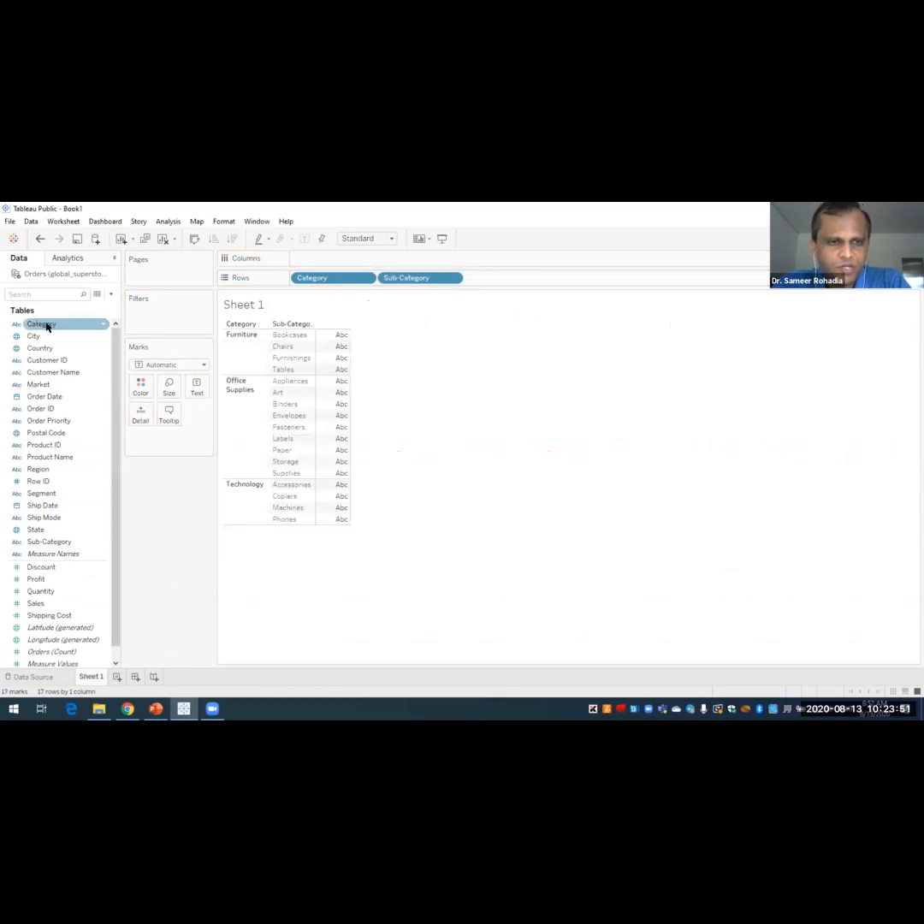
{"action": "left_click", "coordinate": [45, 542]}
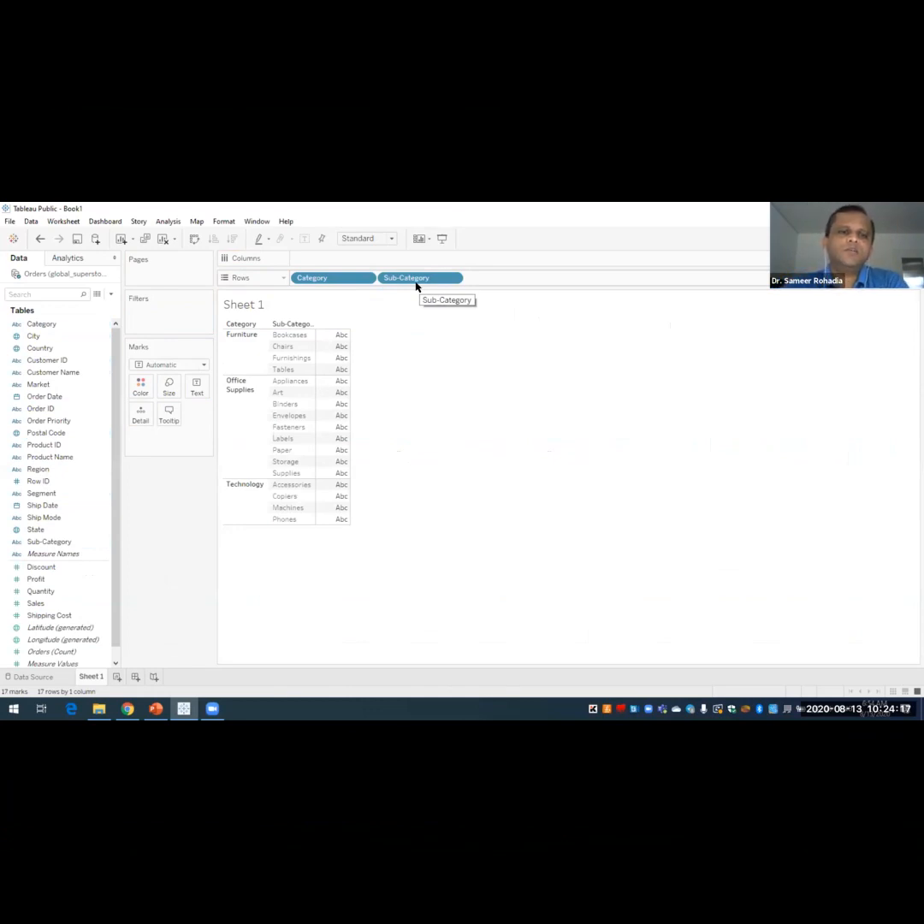
- Add Order Date to Columns and change its date level to continuous Day
{"action": "left_click", "coordinate": [33, 532]}
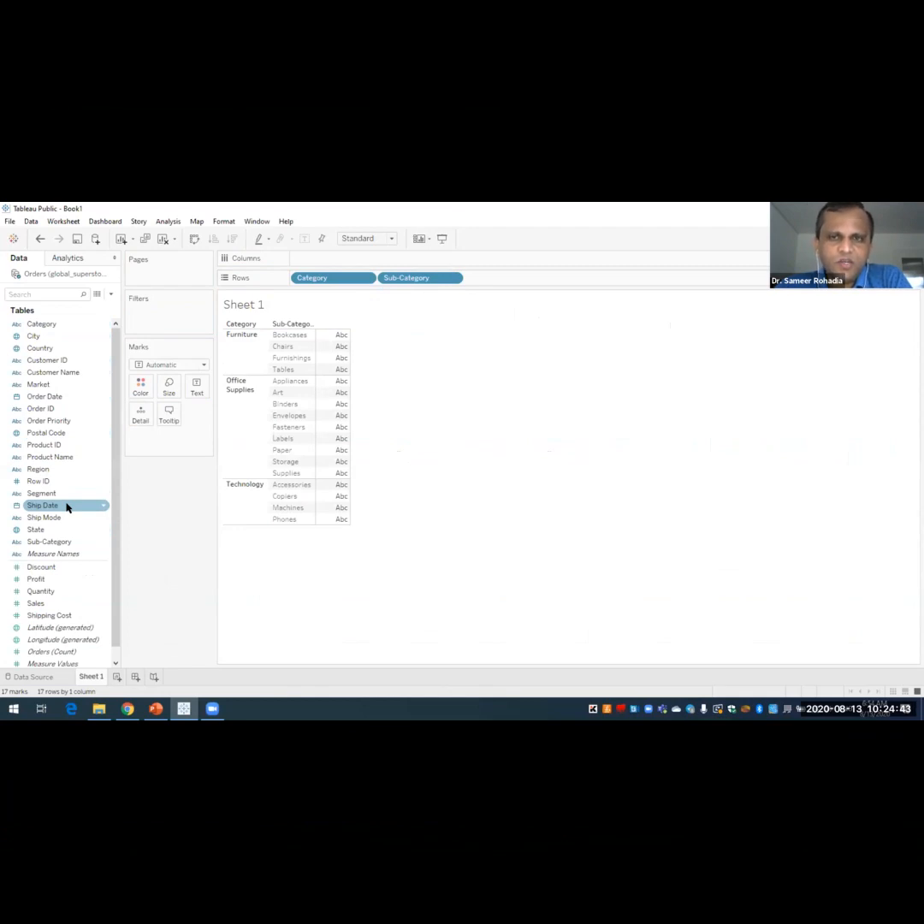
{"action": "left_click", "coordinate": [50, 396]}
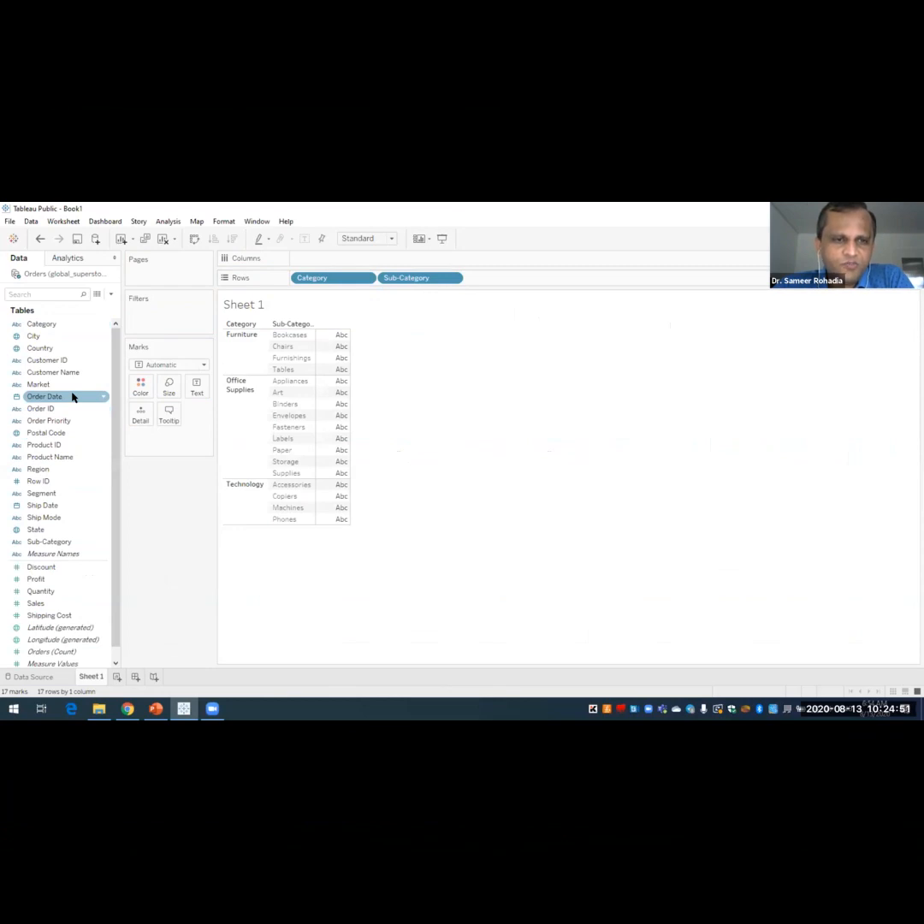
{"action": "left_click", "coordinate": [65, 397]}
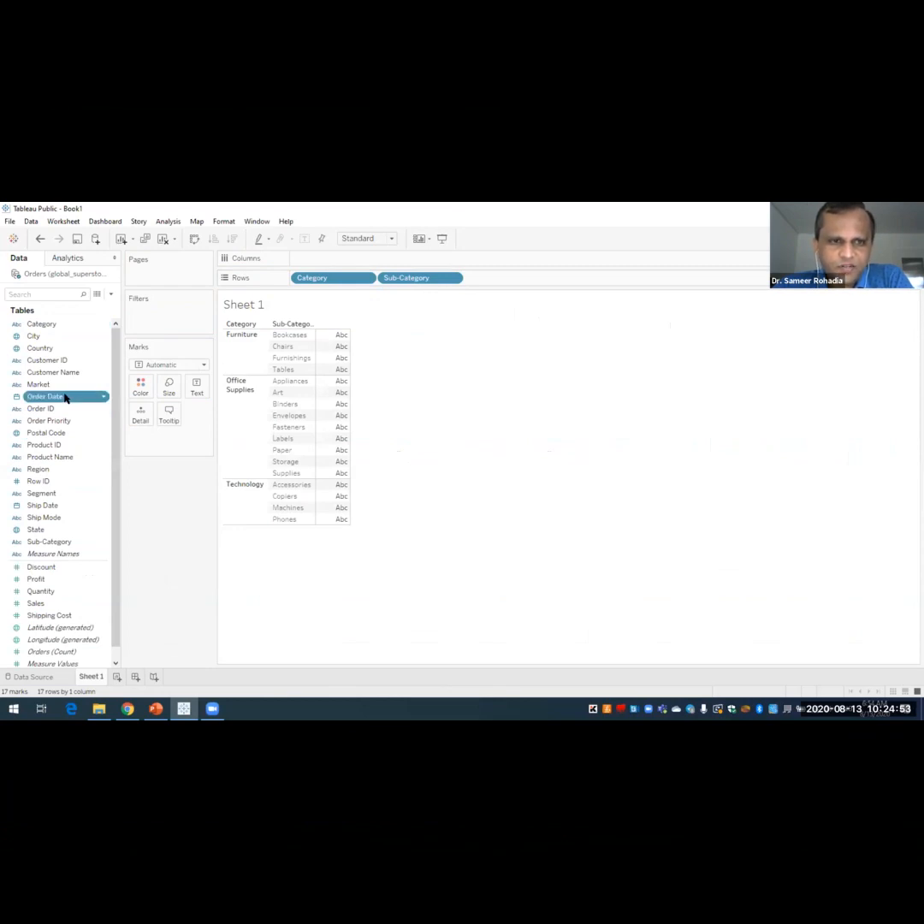
{"action": "left_click_drag", "start_coordinate": [65, 397], "coordinate": [334, 261]}
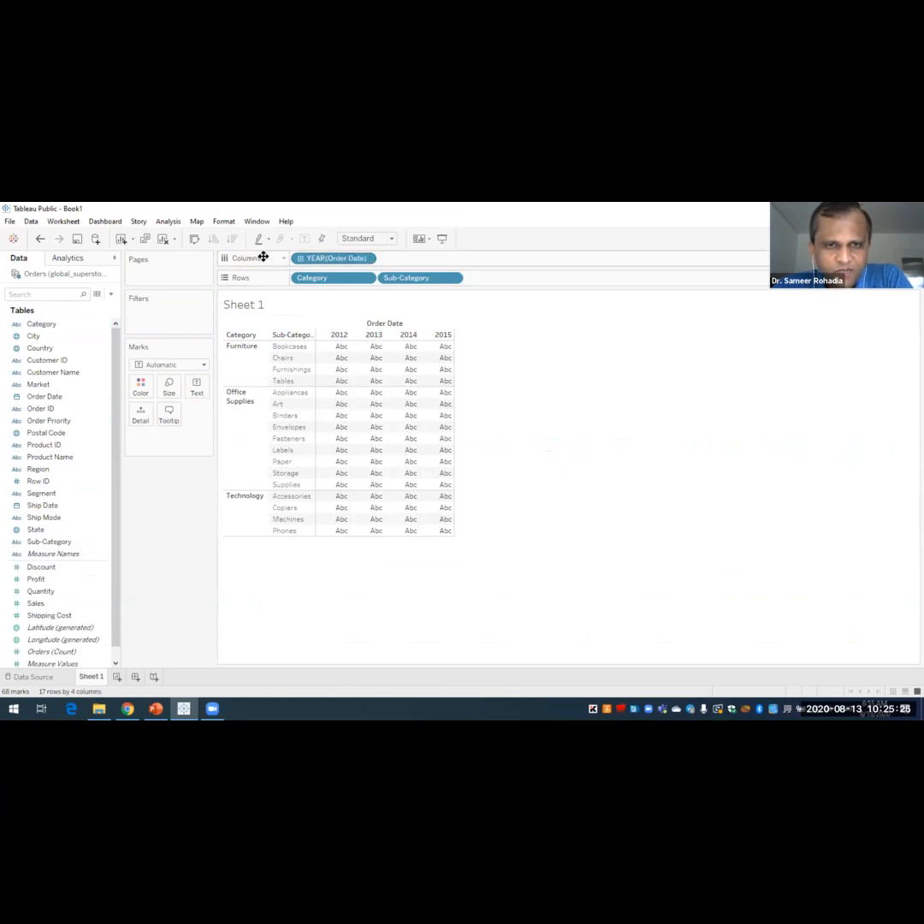
{"action": "left_click", "coordinate": [367, 258]}
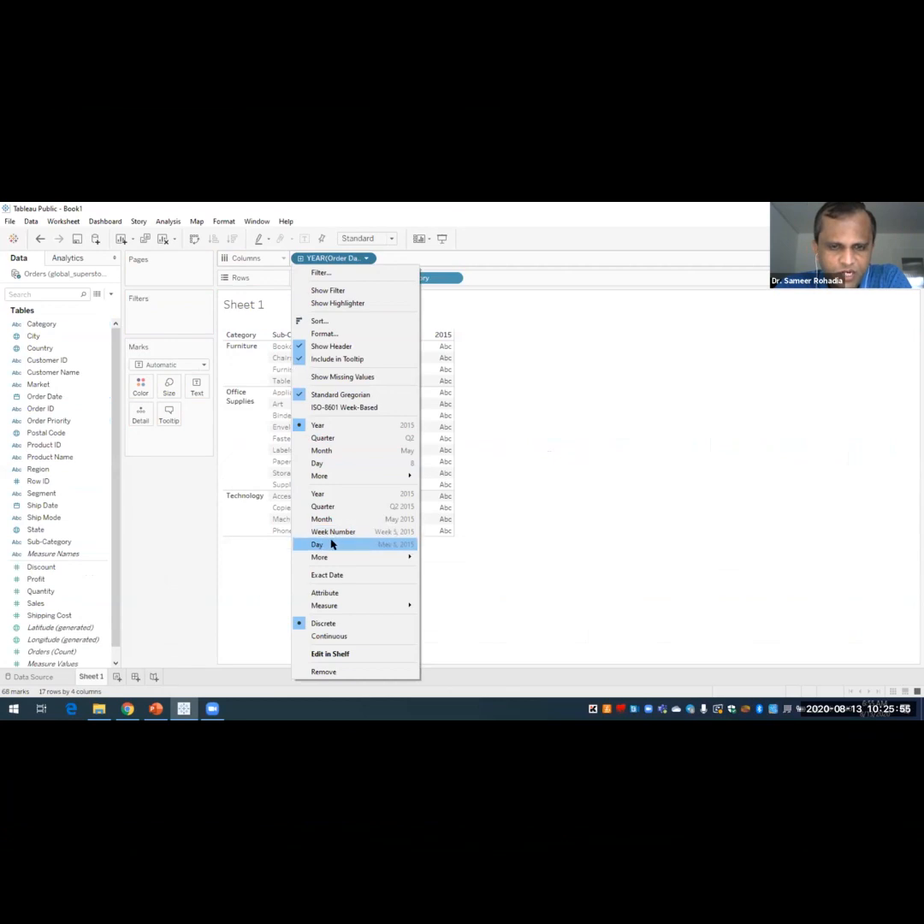
{"action": "left_click", "coordinate": [332, 544]}
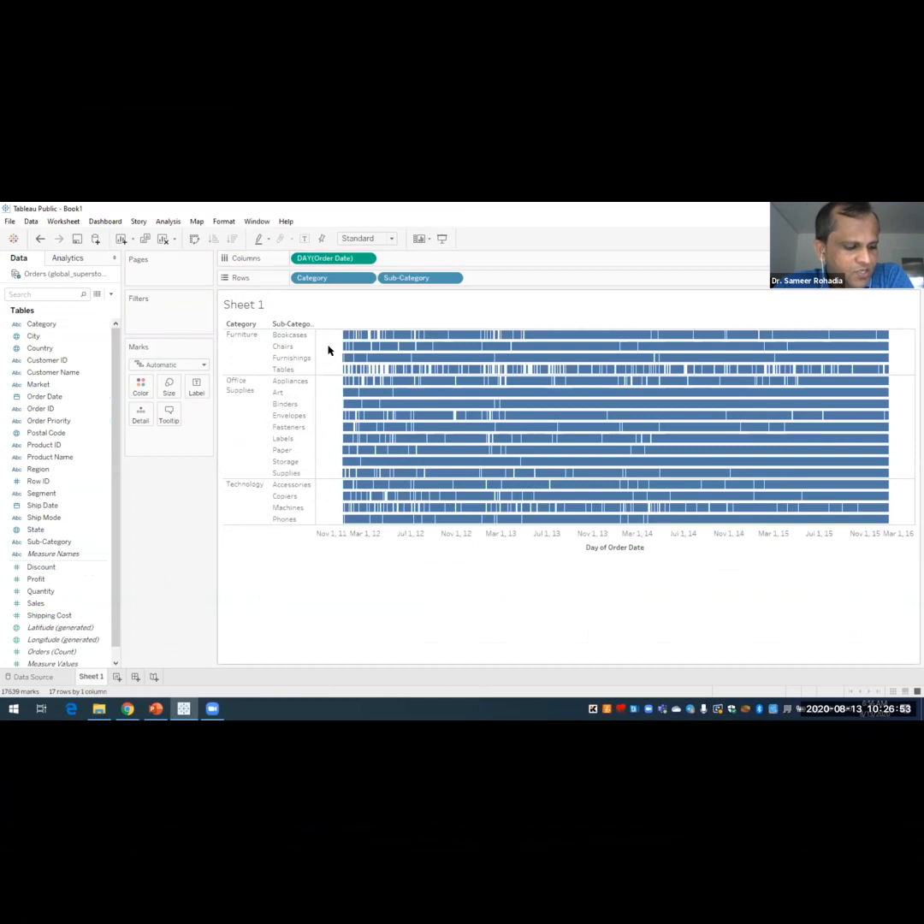
{"action": "left_click", "coordinate": [363, 258]}
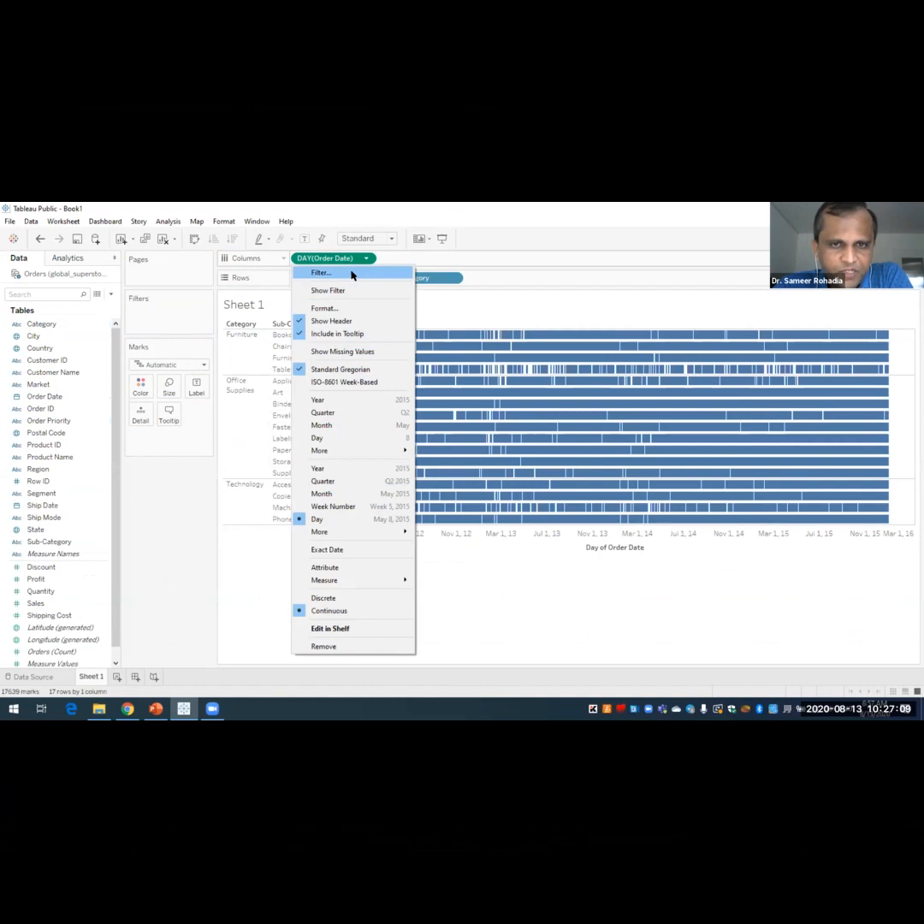
{"action": "left_click", "coordinate": [351, 272]}
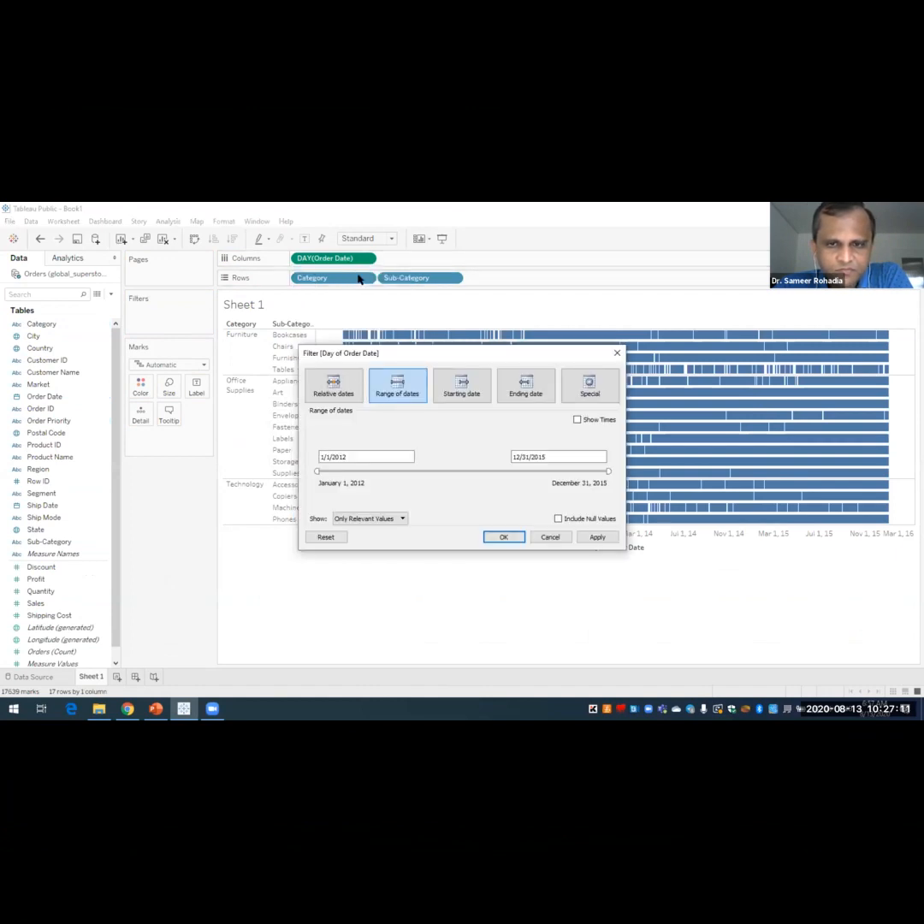
{"action": "left_click", "coordinate": [552, 536]}
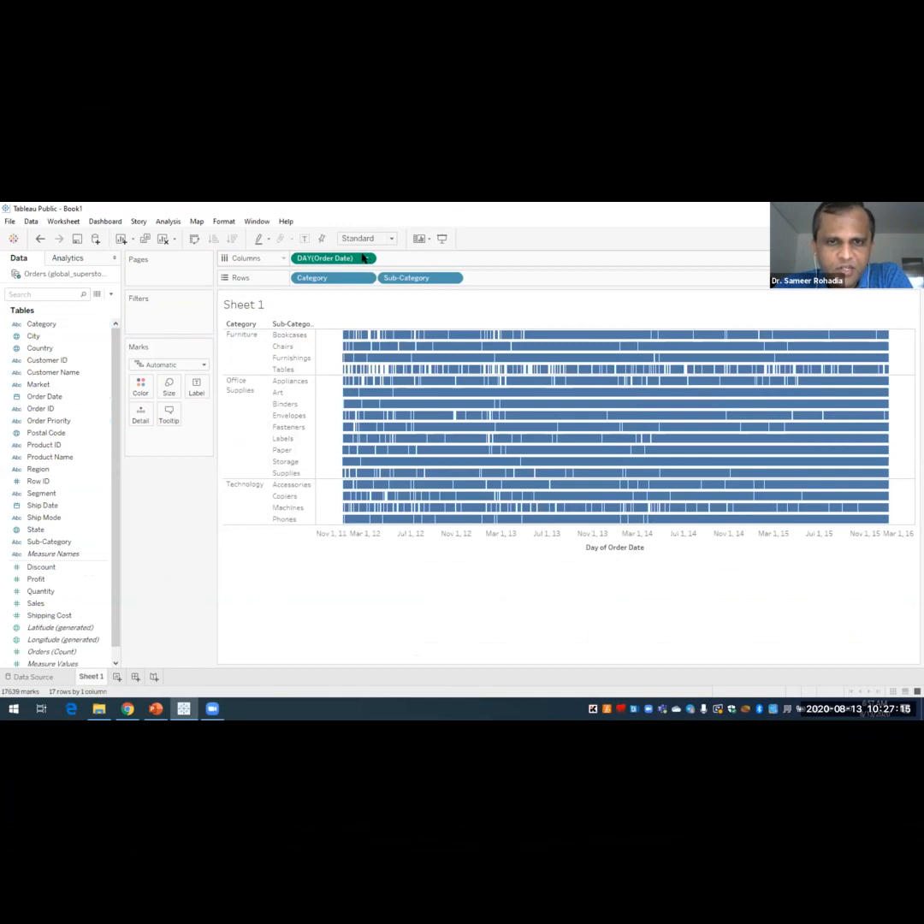
- Open a range-of-dates filter for the Order Date field in Columns and check its start and end date settings
{"action": "left_click", "coordinate": [363, 258]}
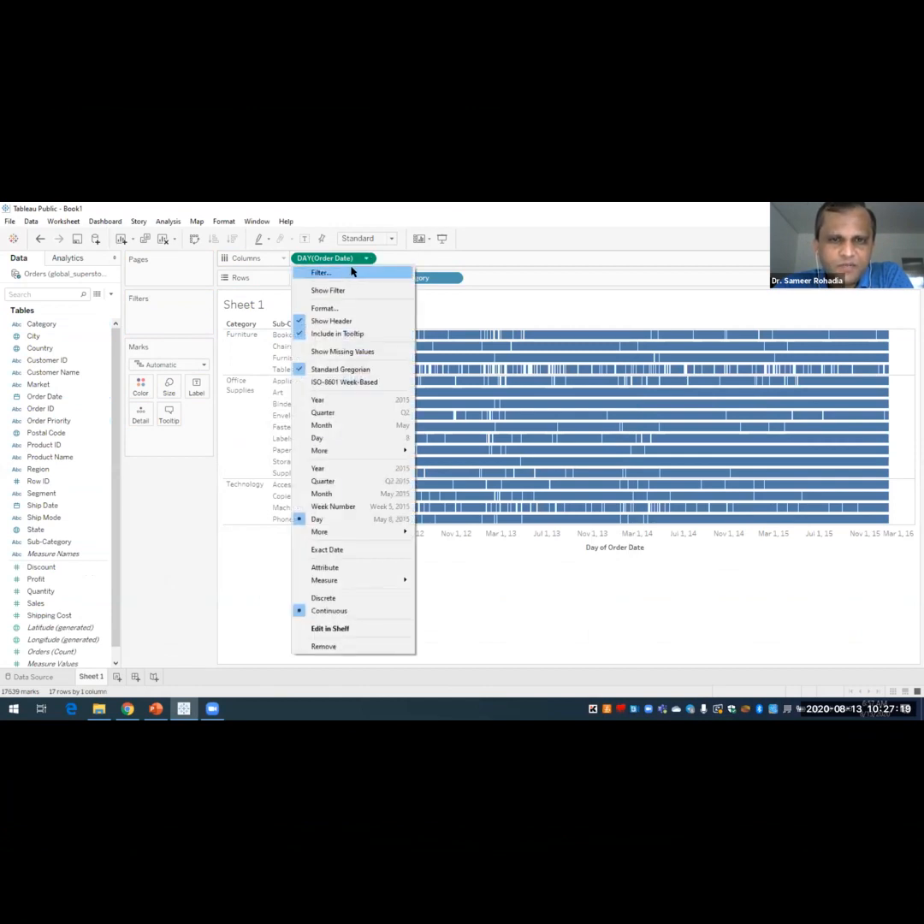
{"action": "left_click", "coordinate": [351, 272]}
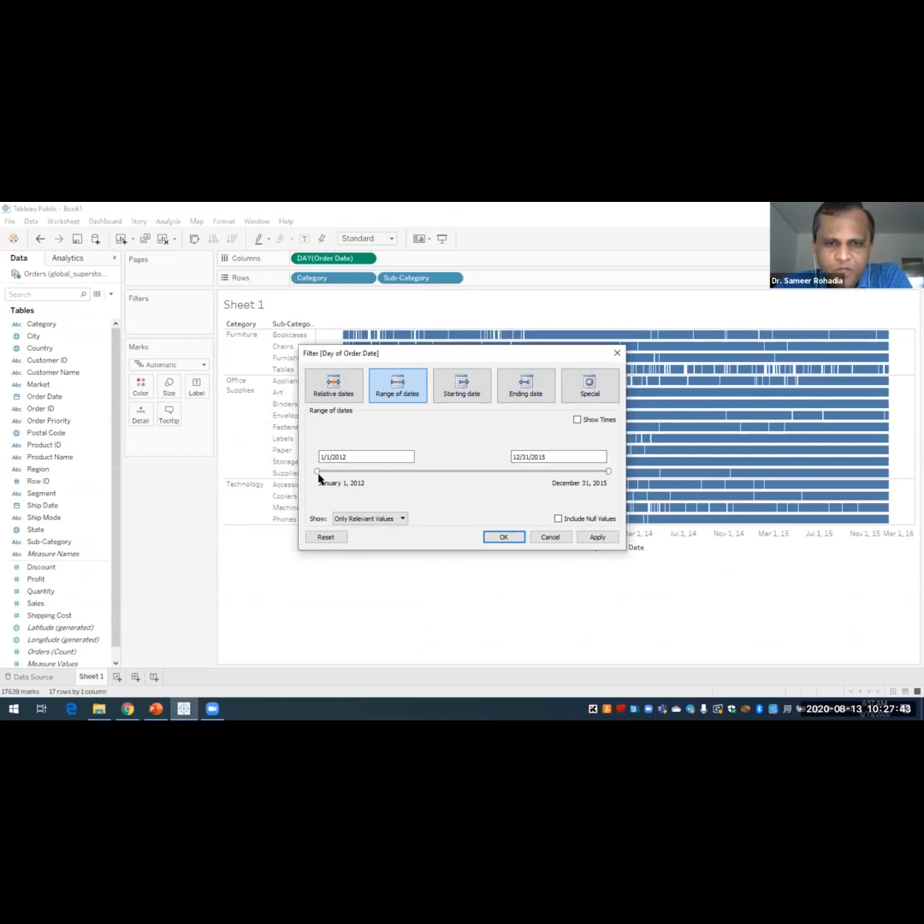
{"action": "left_click", "coordinate": [334, 456]}
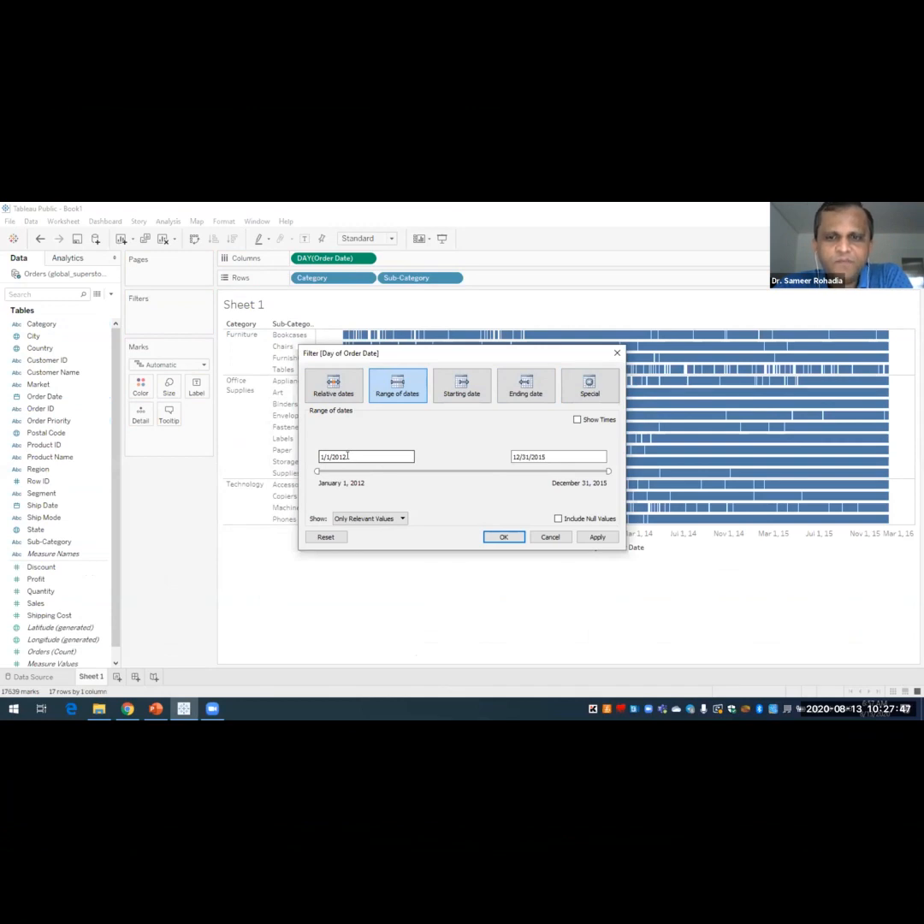
{"action": "left_click", "coordinate": [547, 457]}
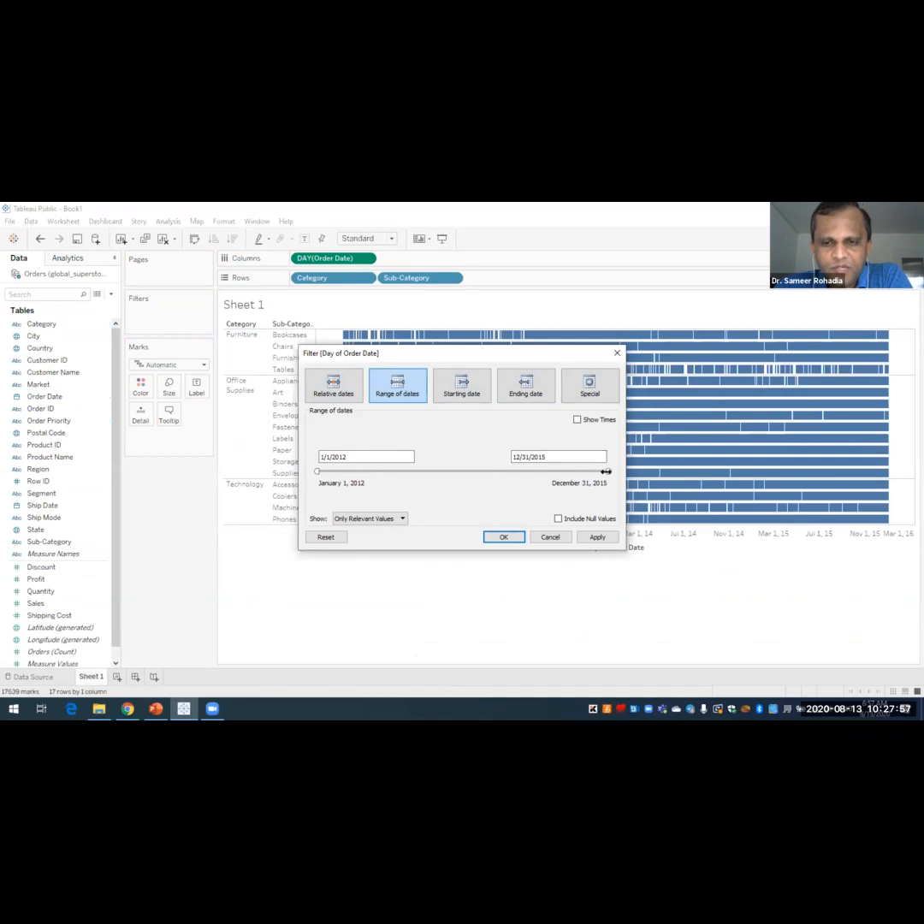
{"action": "mouse_move", "coordinate": [605, 471]}
{"action": "left_mouse_down"}
{"action": "mouse_move", "coordinate": [590, 472]}
{"action": "mouse_move", "coordinate": [611, 474]}
{"action": "left_mouse_up"}
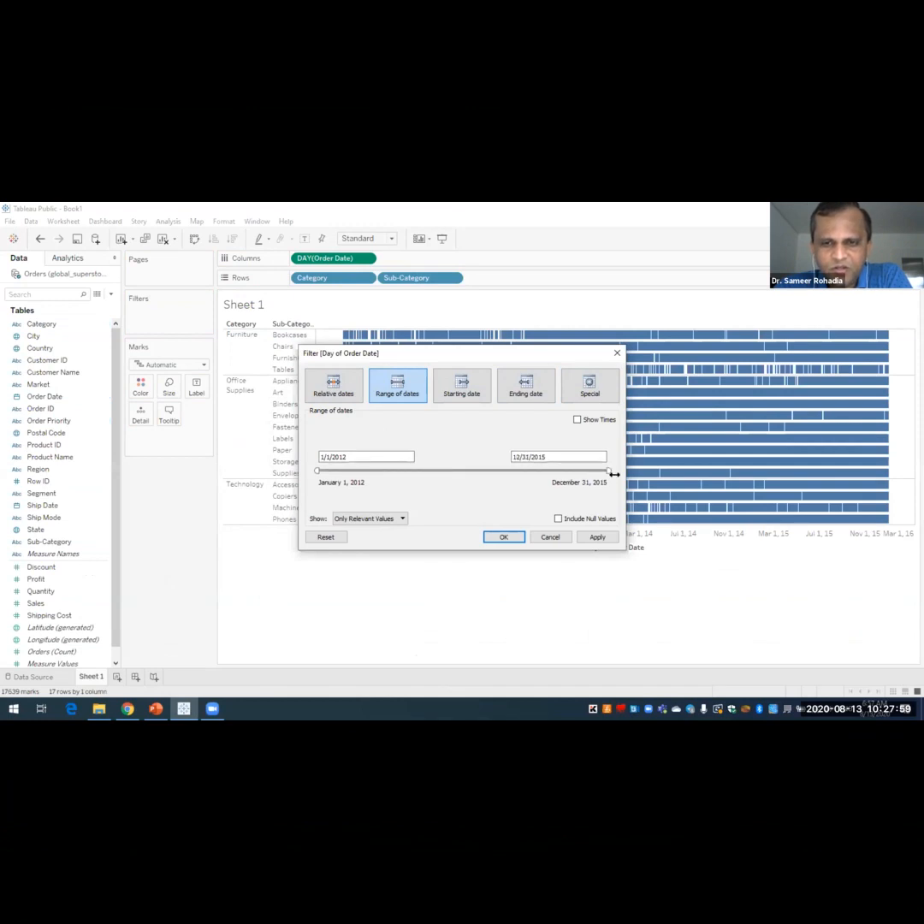
- Set the Order Date filter's end date to 3/31/2012 and apply the filter to the worksheet
{"action": "left_click", "coordinate": [516, 457]}
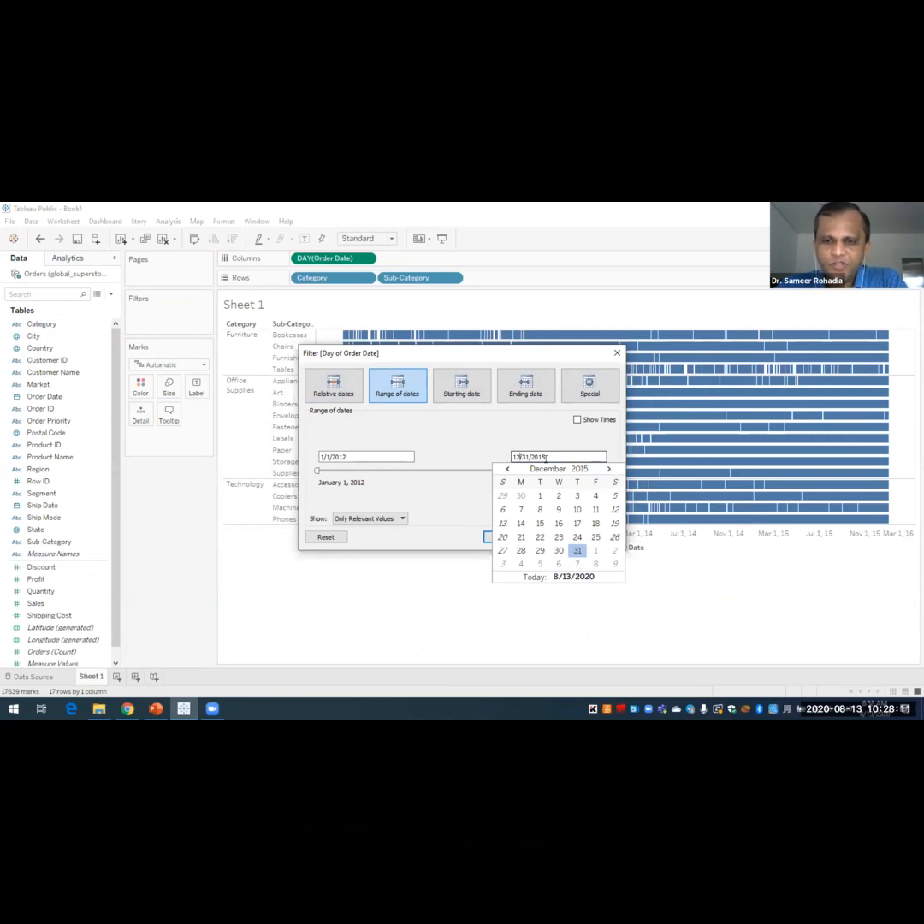
{"action": "key", "text": "BackSpace"}
{"action": "key", "text": "BackSpace"}
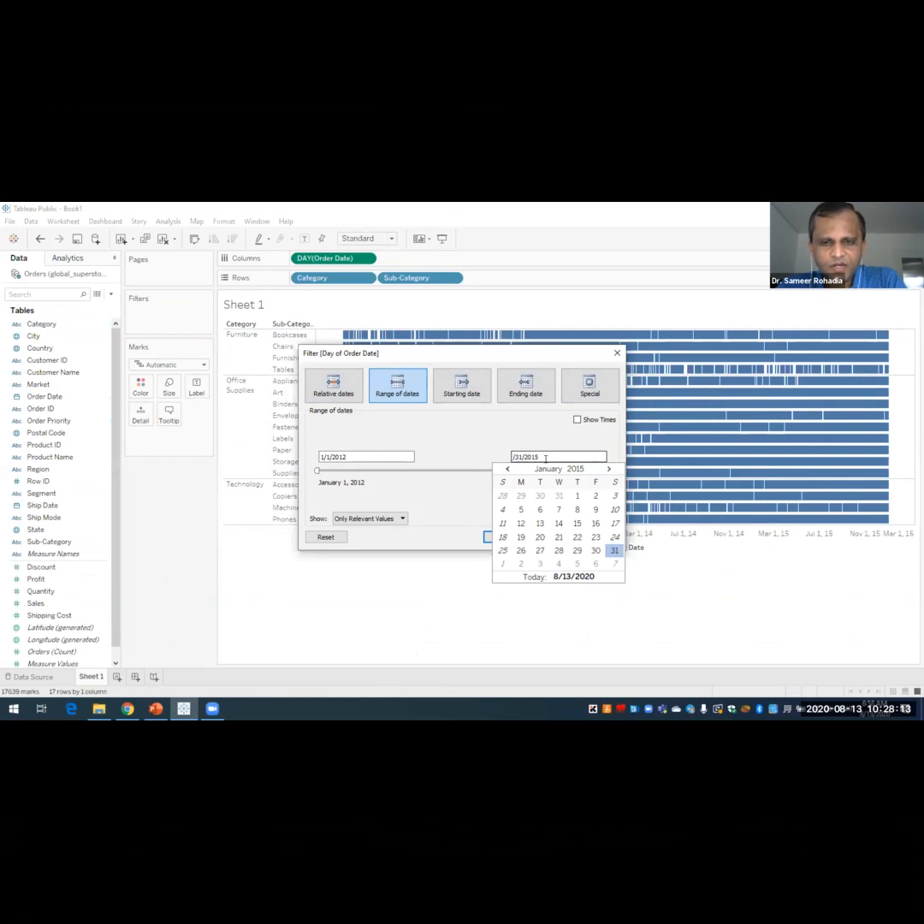
{"action": "type", "text": "3"}
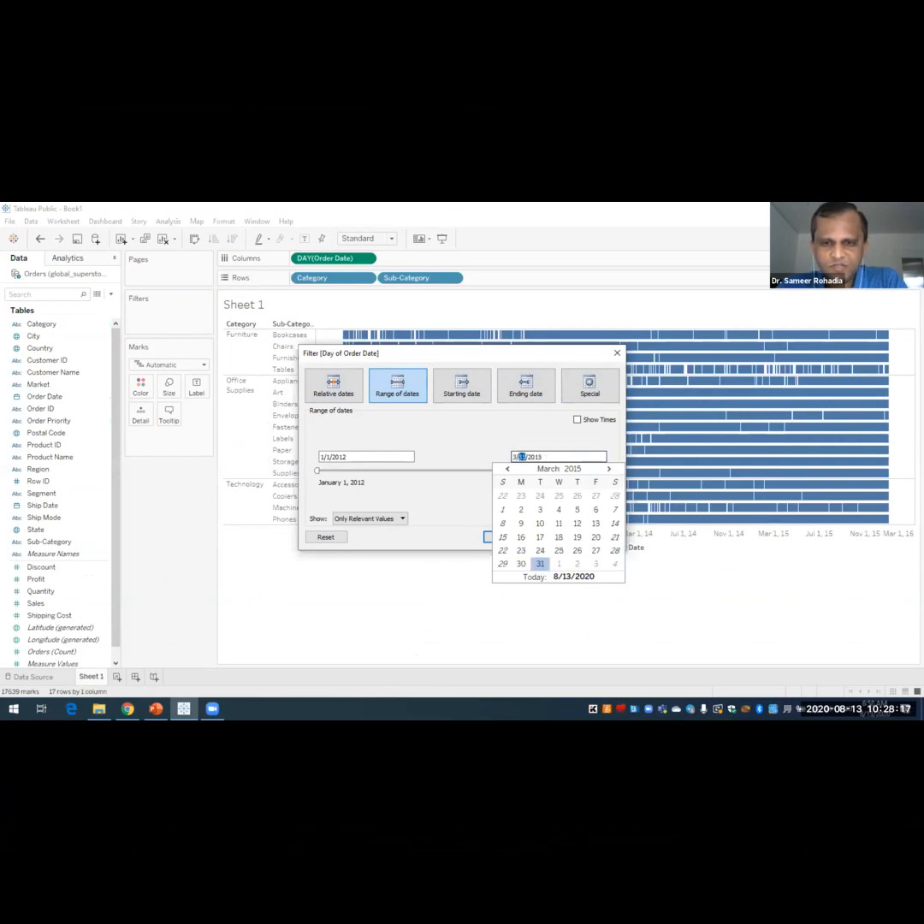
{"action": "left_click", "coordinate": [550, 457]}
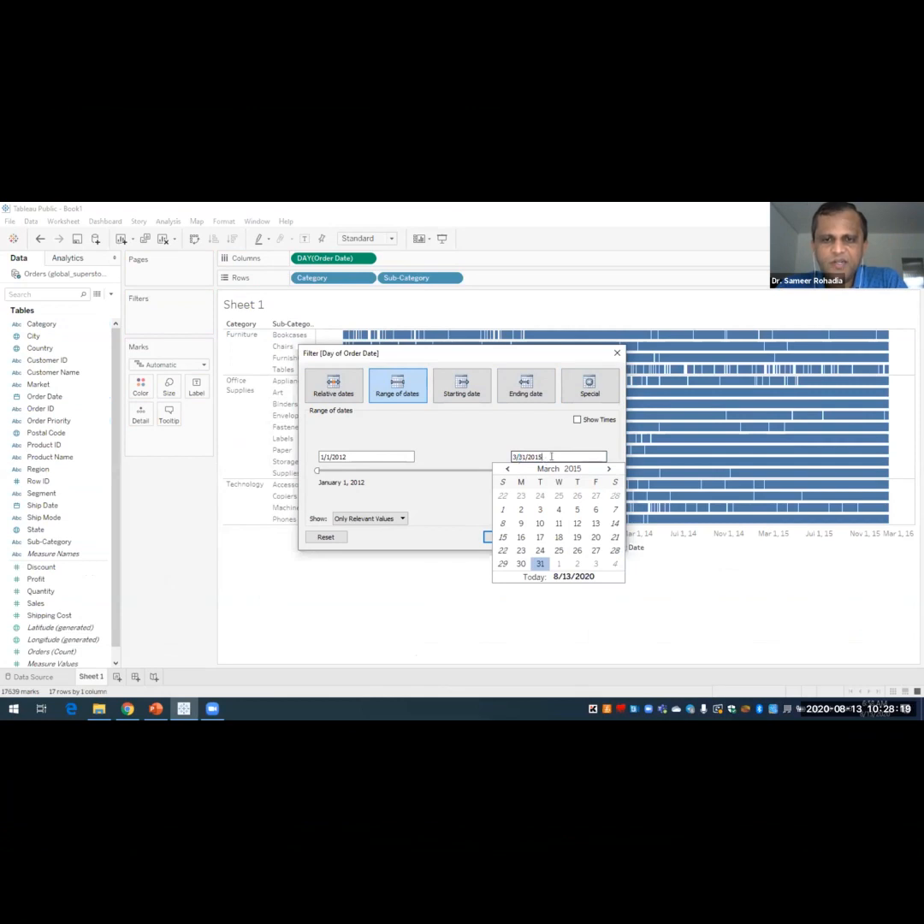
{"action": "key", "text": "BackSpace"}
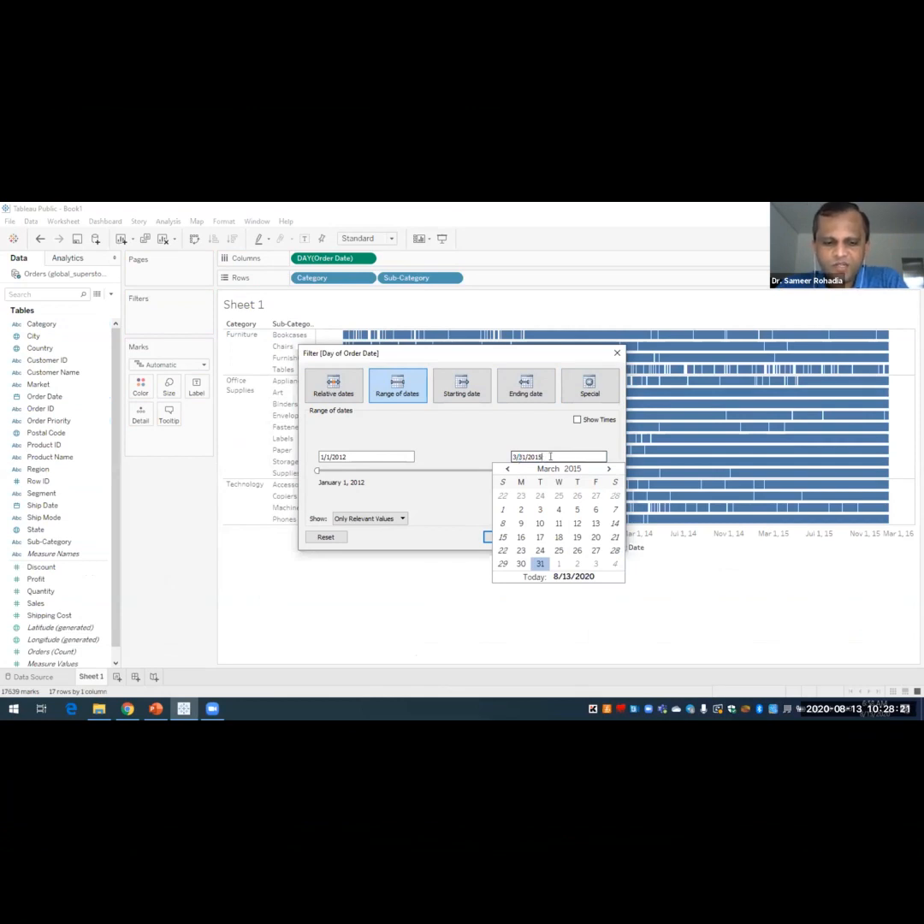
{"action": "type", "text": "2"}
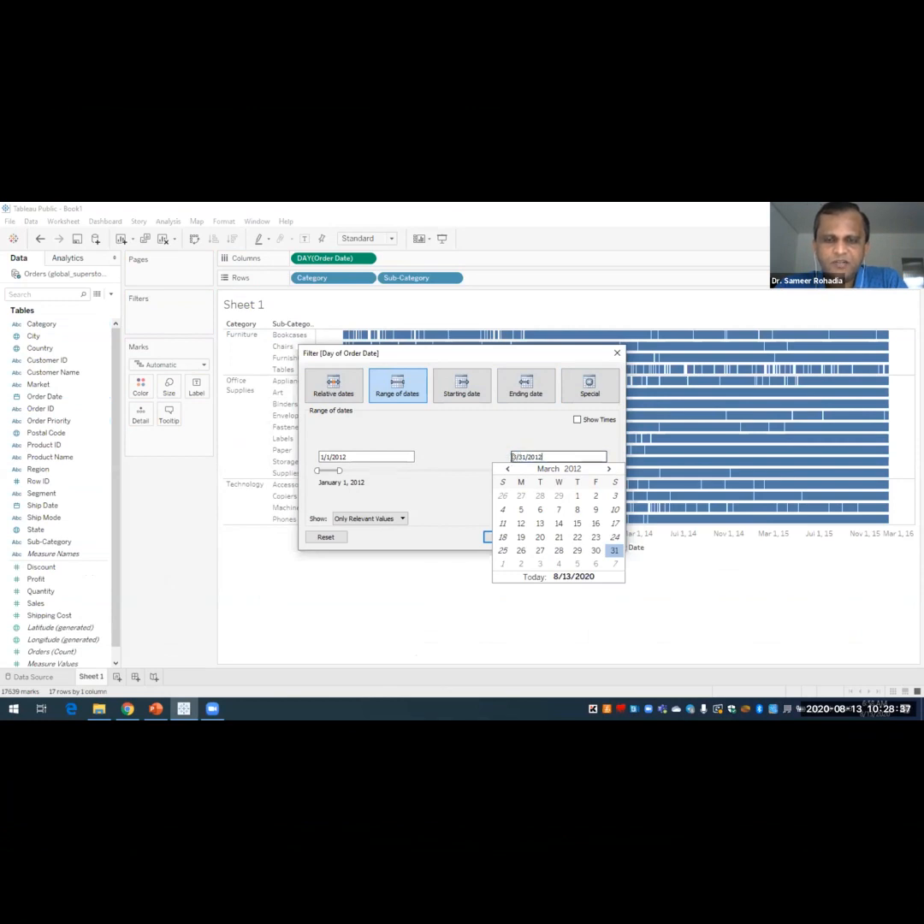
{"action": "left_click", "coordinate": [489, 441]}
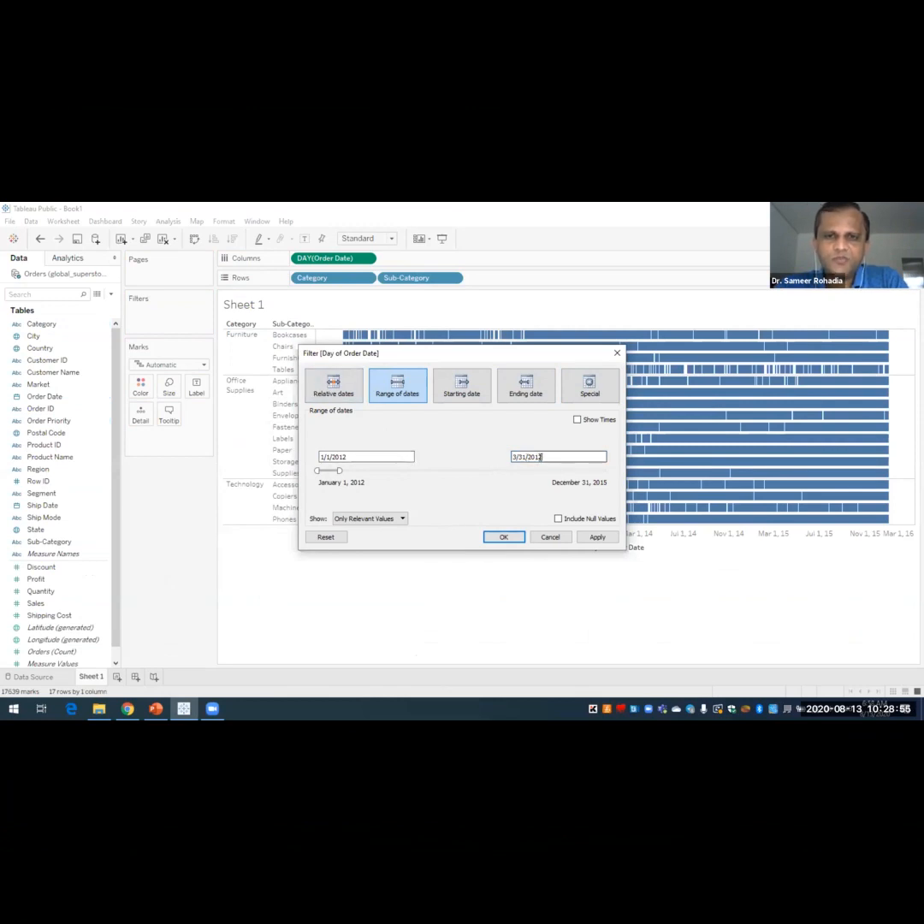
{"action": "left_click", "coordinate": [597, 536]}
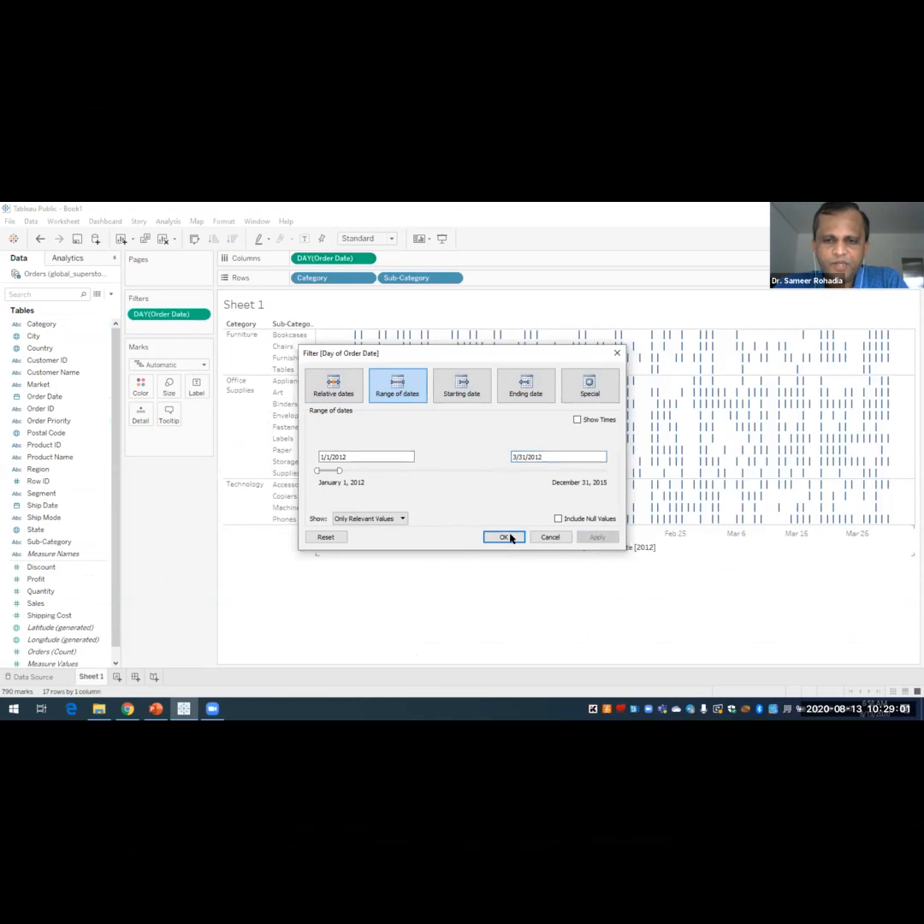
{"action": "left_click", "coordinate": [504, 536]}
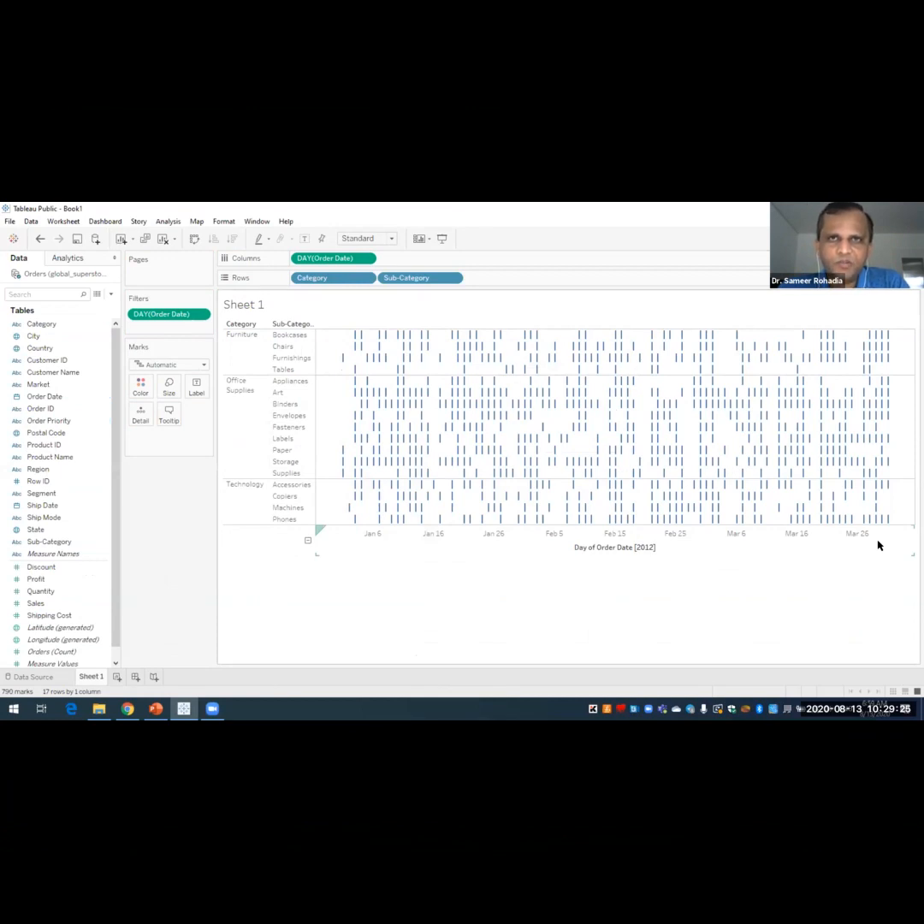
- Switch to PowerPoint to review the example on the Gantt Chart slide, and return to the Tableau worksheet
{"action": "left_click", "coordinate": [156, 708]}
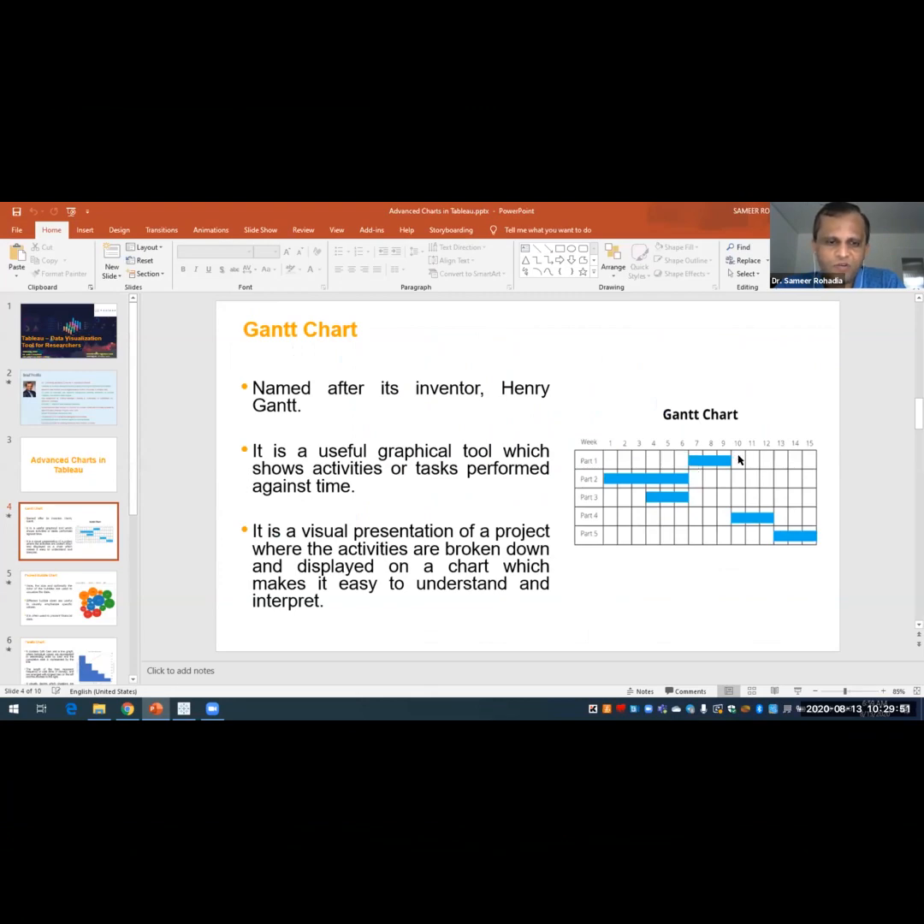
{"action": "key", "text": "alt+Tab"}
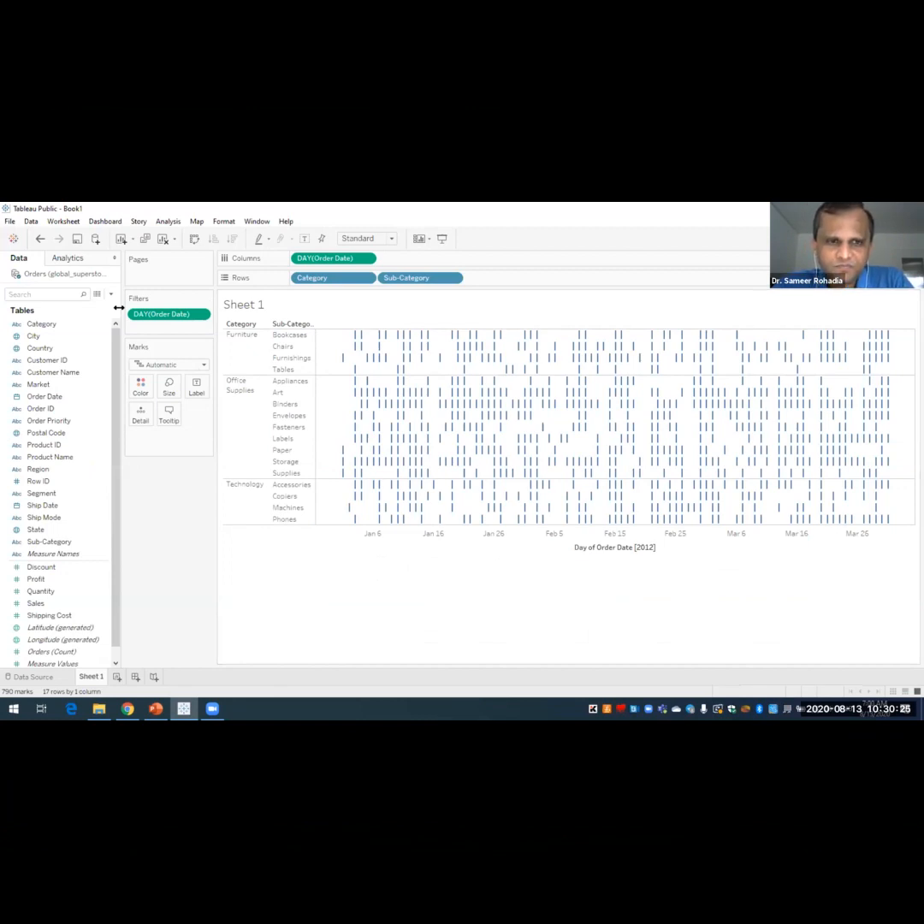
{"action": "left_click", "coordinate": [73, 566]}
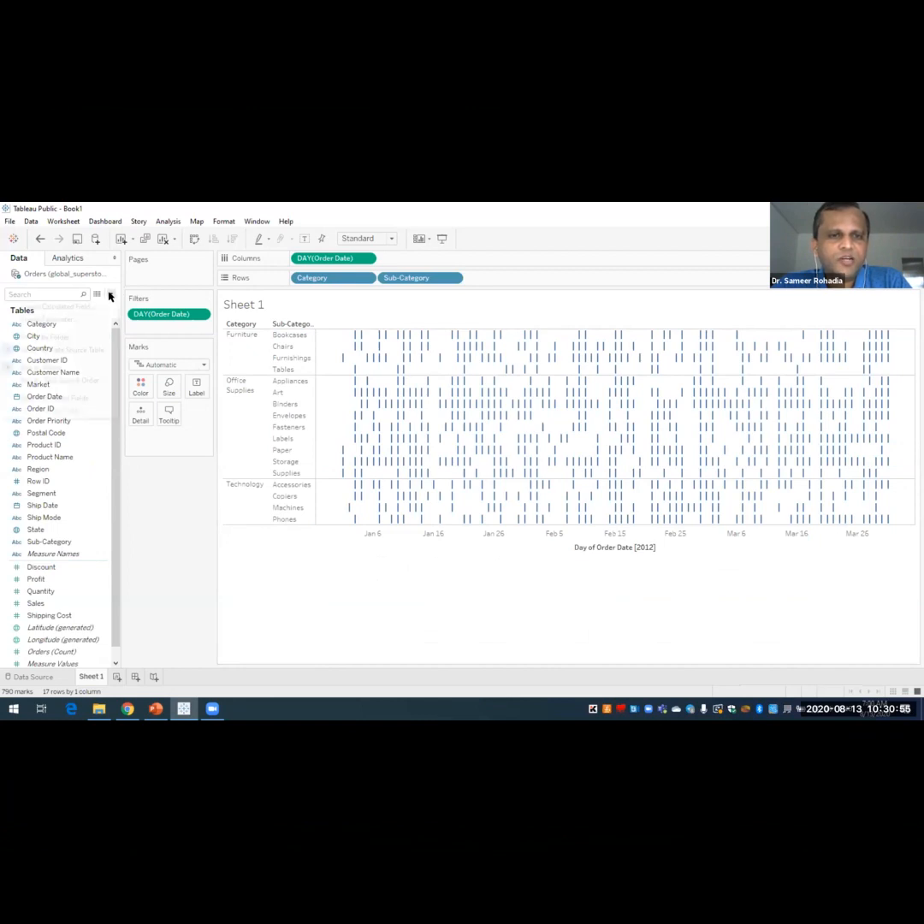
- Create a new calculated field and name it Duration
{"action": "left_click", "coordinate": [109, 296]}
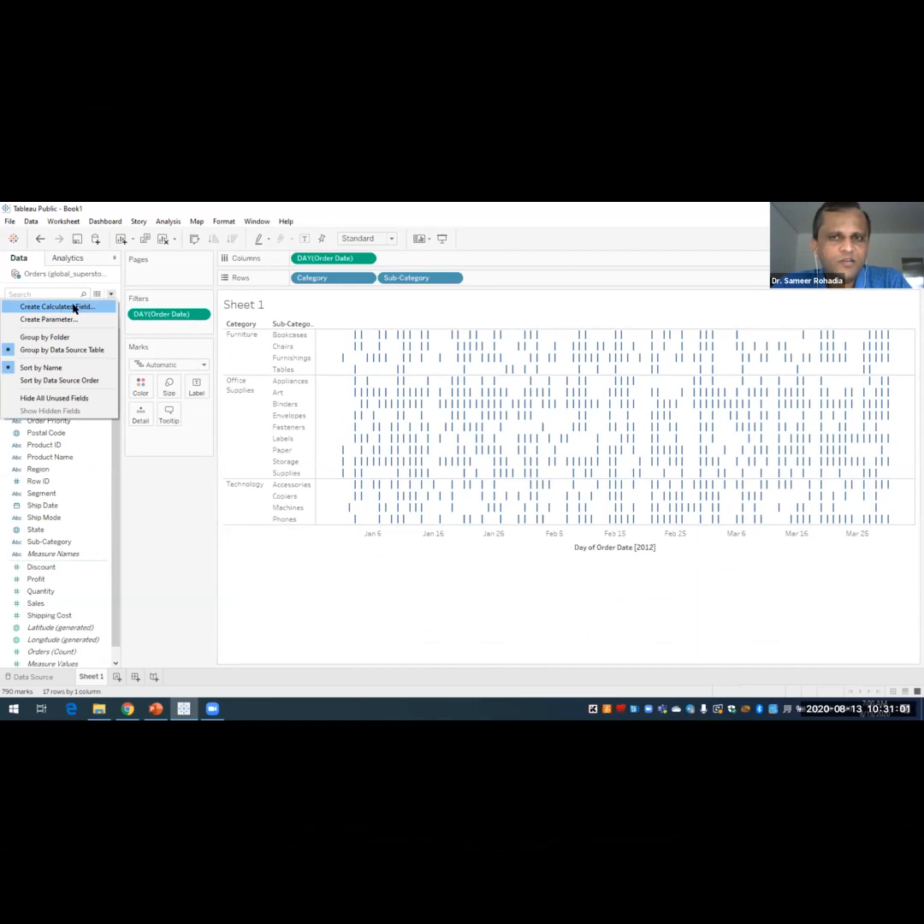
{"action": "left_click", "coordinate": [73, 306]}
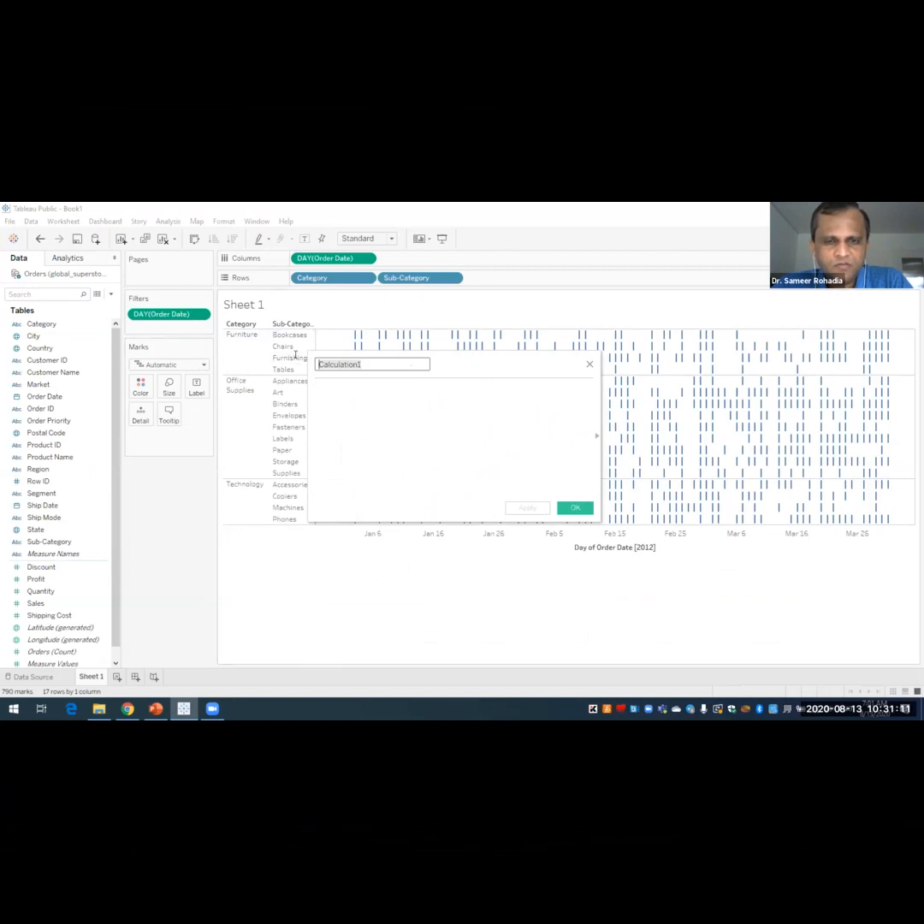
{"action": "key", "text": "BackSpace"}
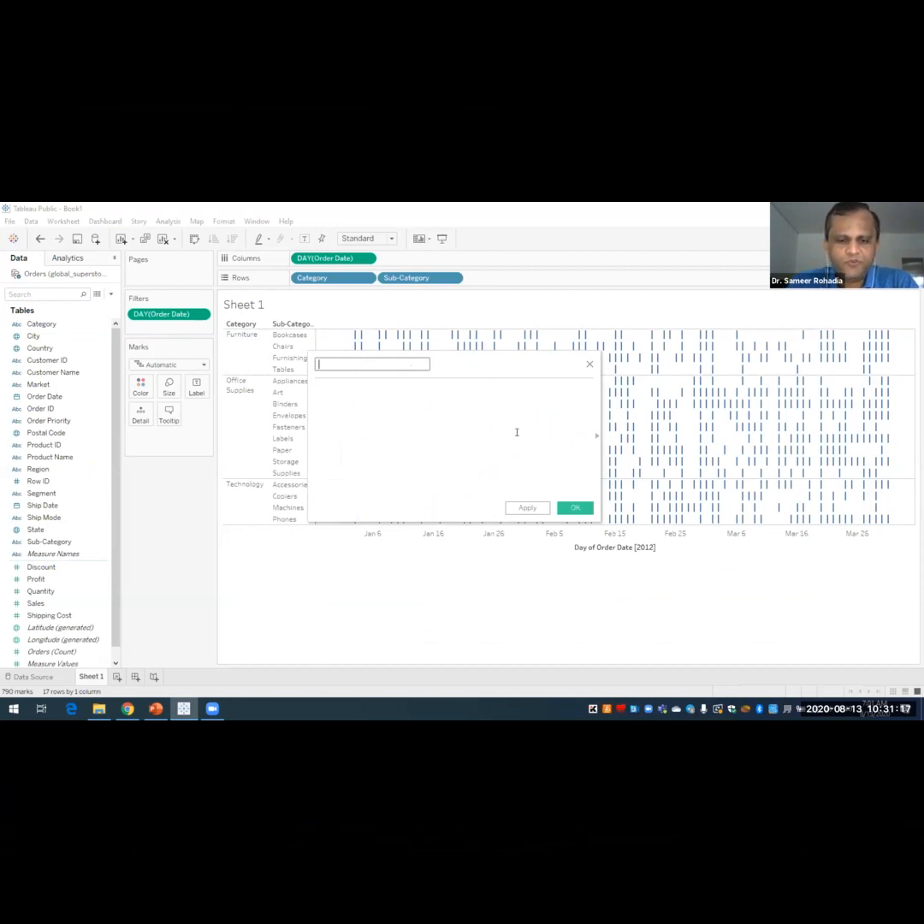
{"action": "type", "text": "Duration"}
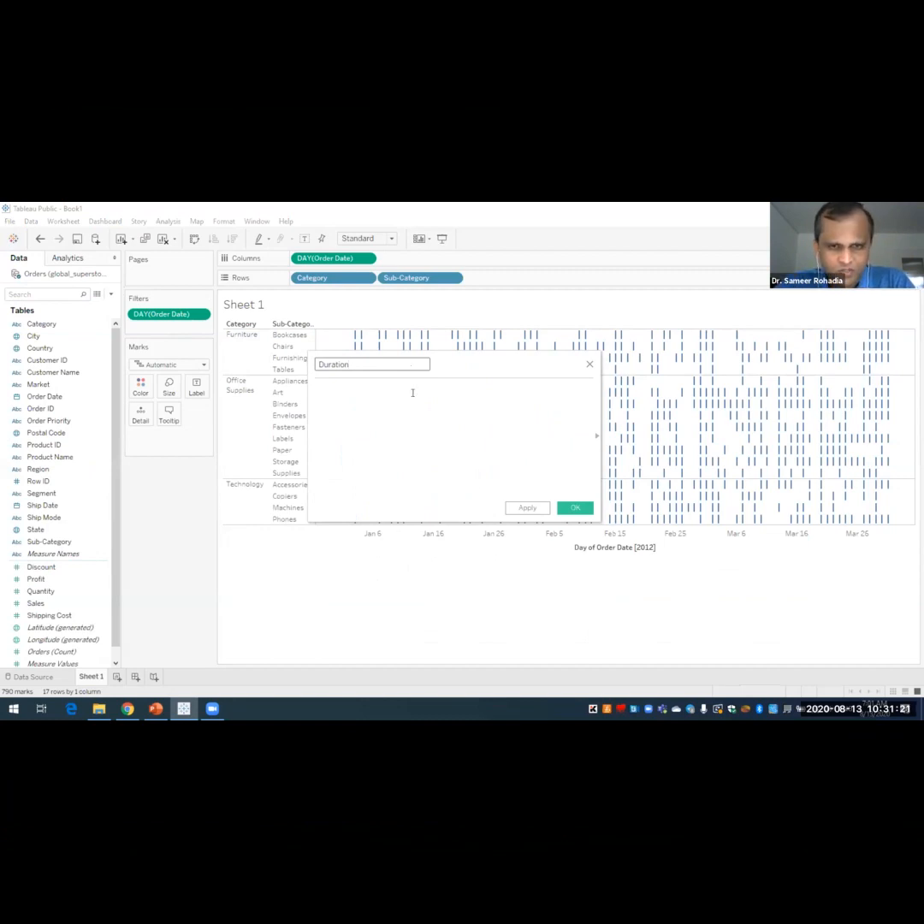
- Begin the Duration formula with the DATEDIFF function, using 'day' as its date part
{"action": "left_click", "coordinate": [360, 393]}
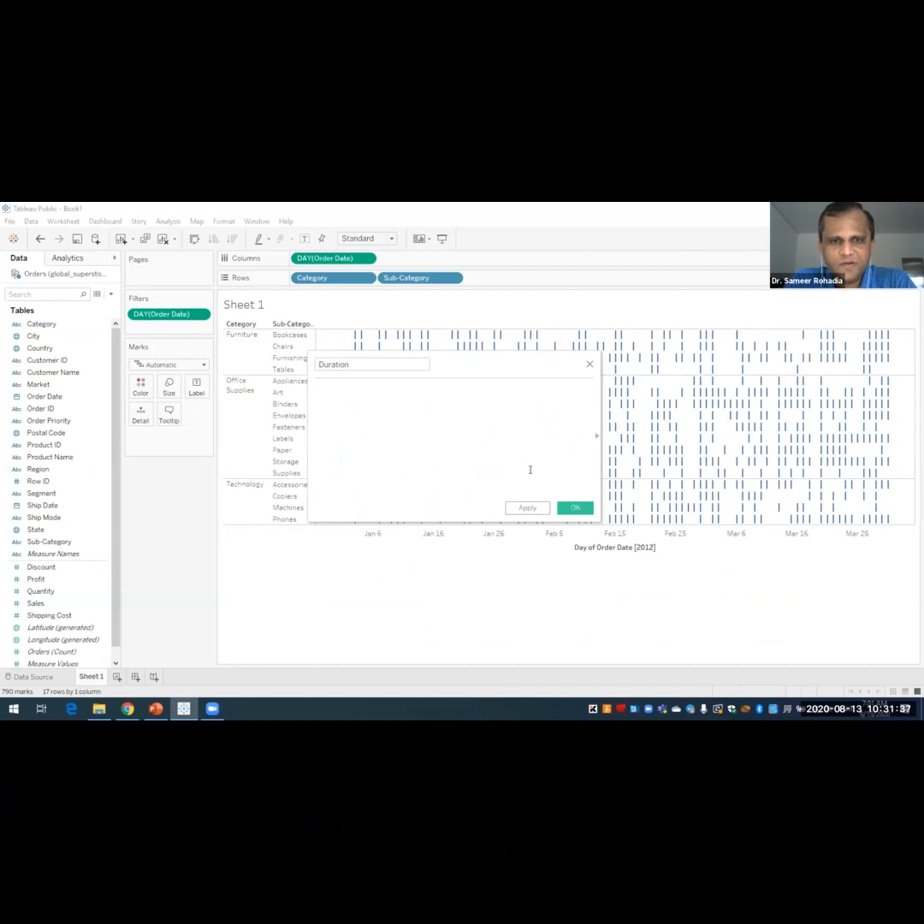
{"action": "type", "text": "Date"}
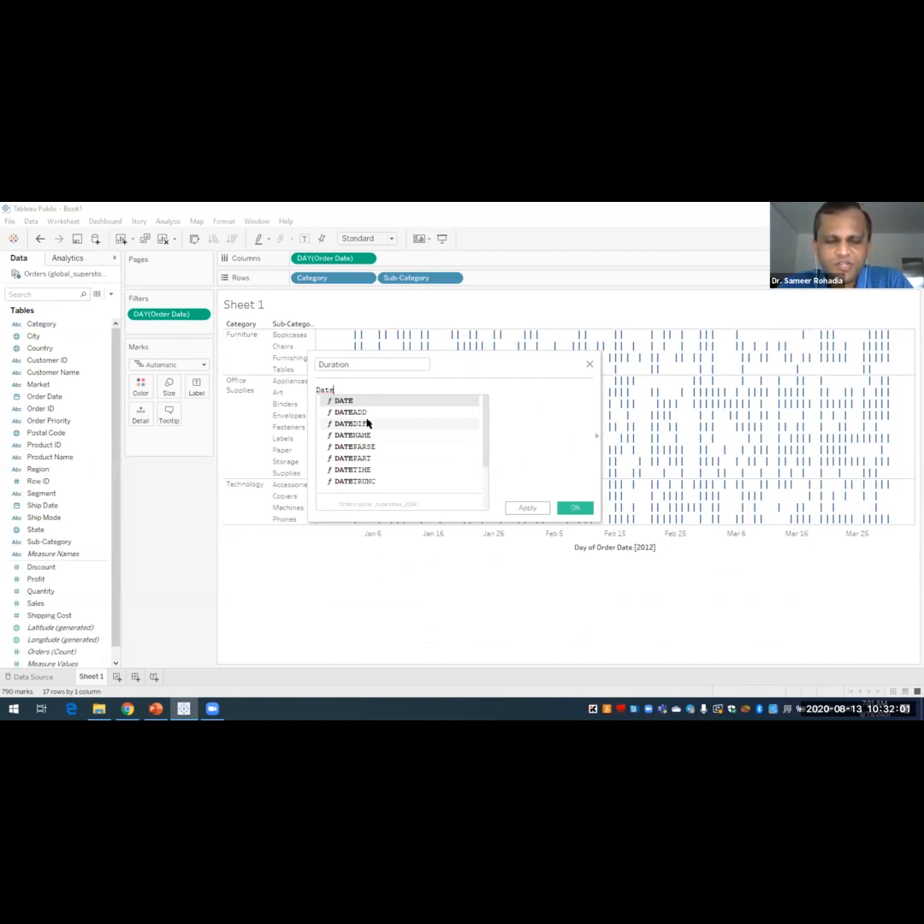
{"action": "double_click", "coordinate": [367, 420]}
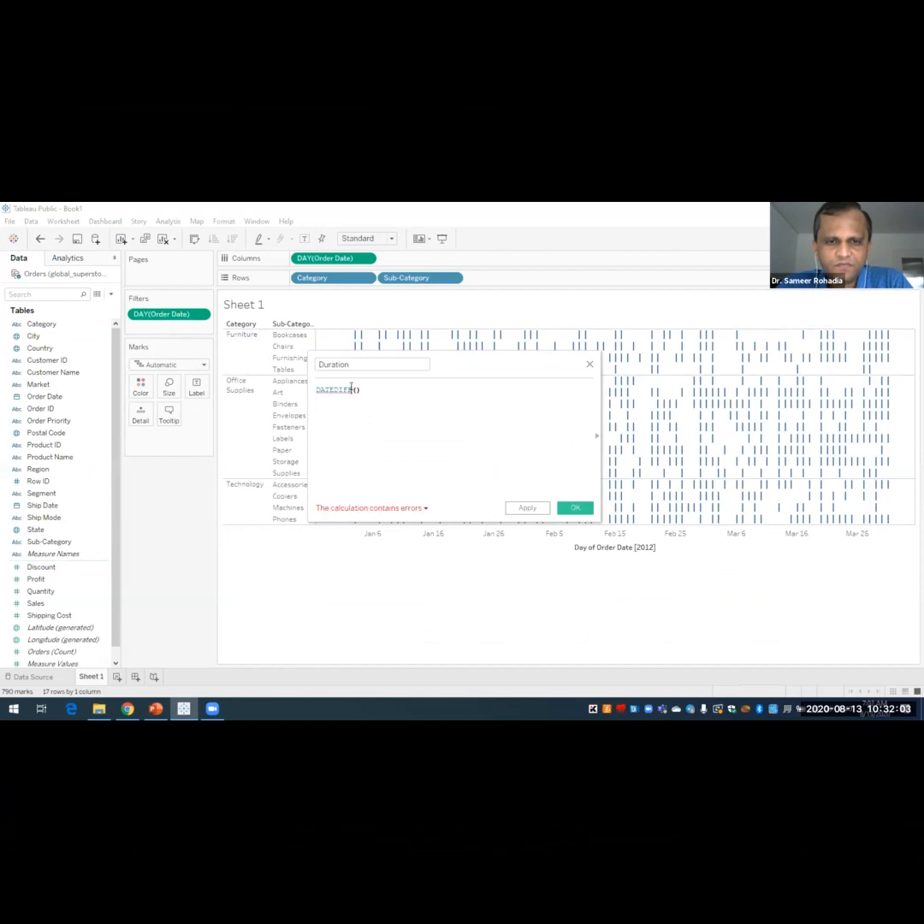
{"action": "key", "text": "Left"}
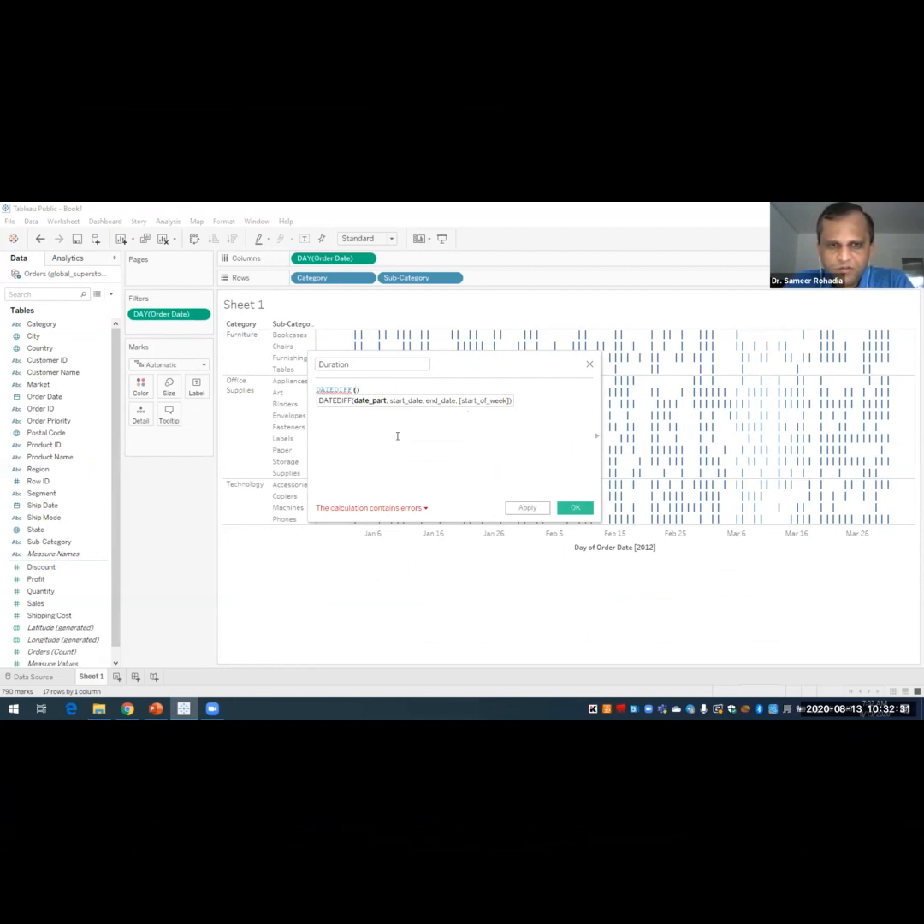
{"action": "type", "text": "'"}
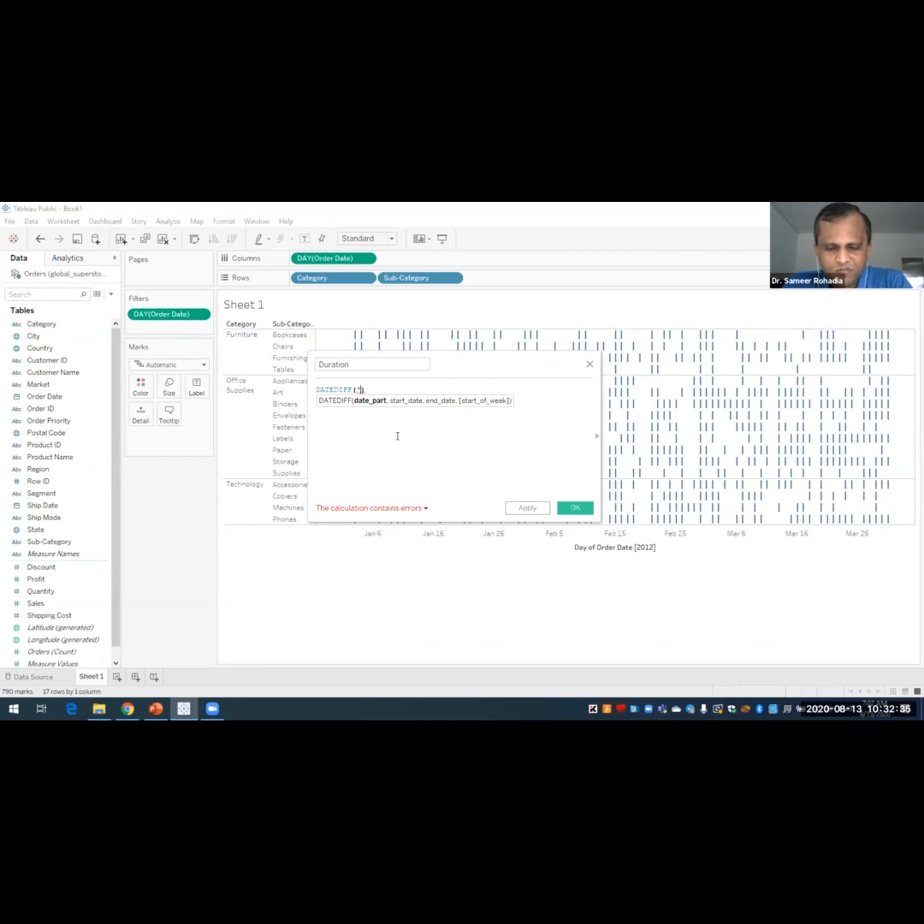
{"action": "type", "text": "day"}
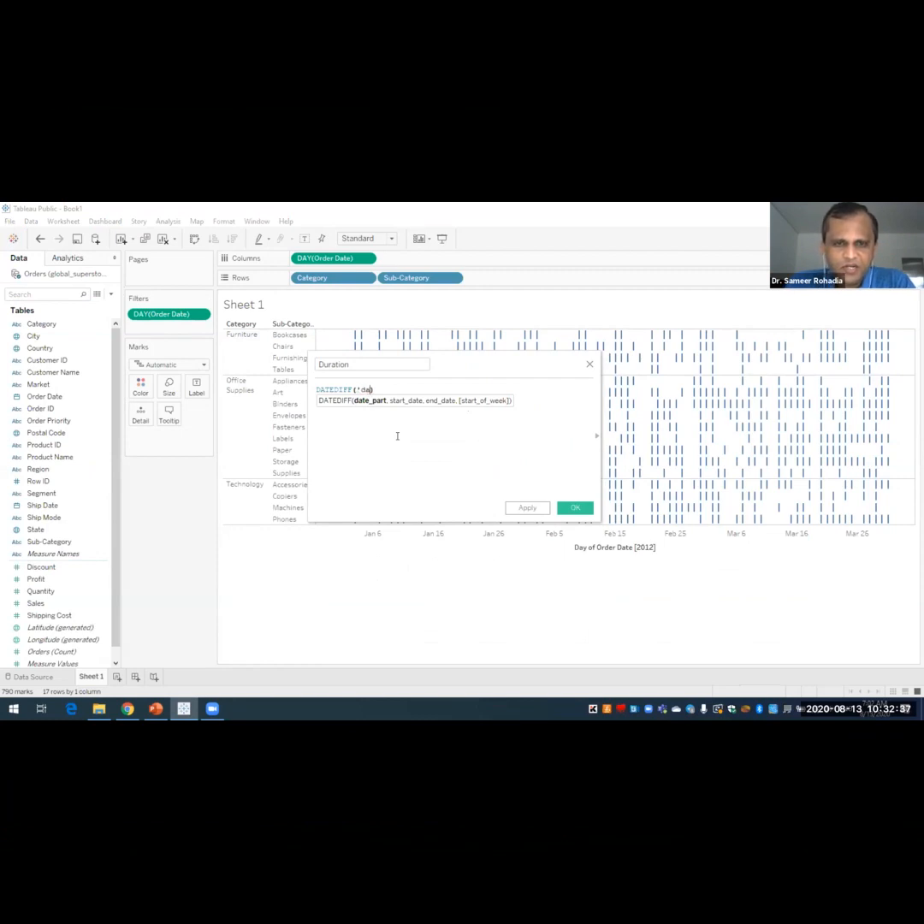
{"action": "type", "text": "'"}
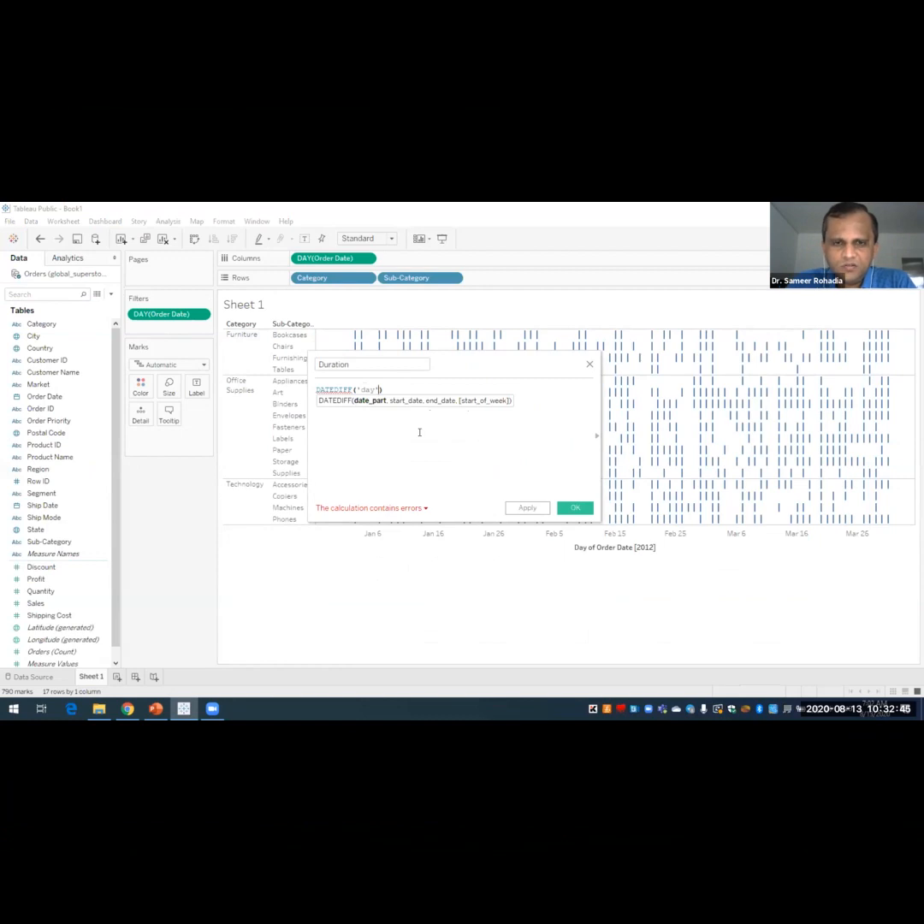
{"action": "type", "text": ","}
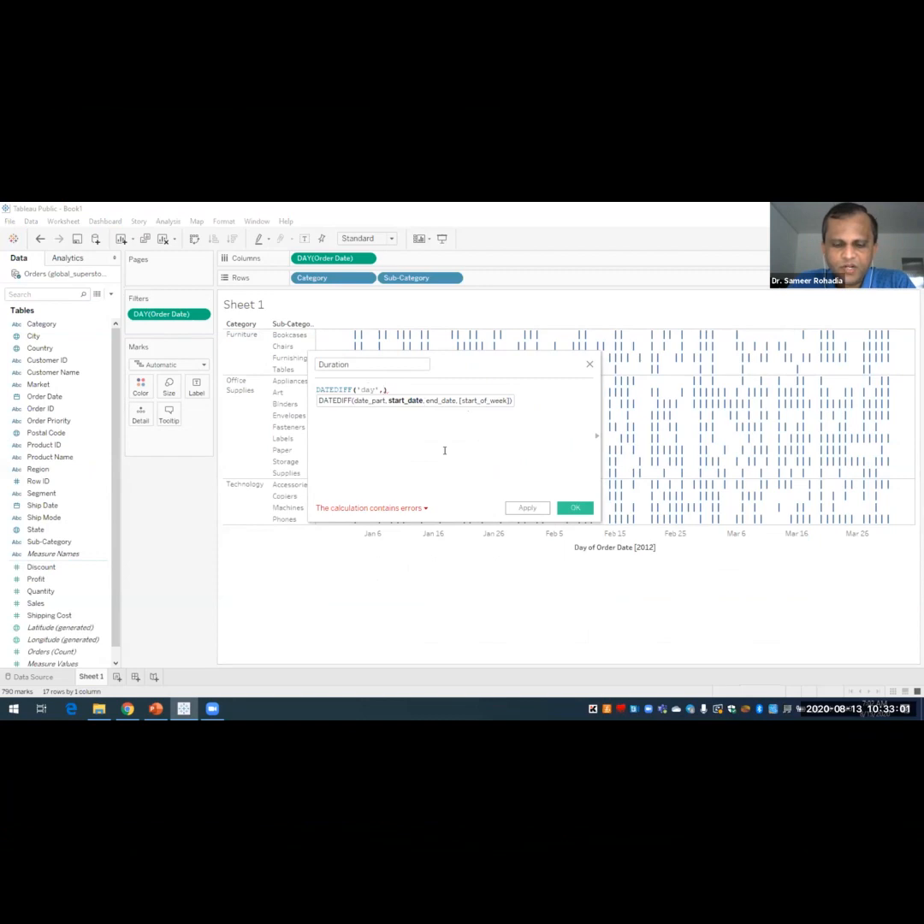
- Complete the DATEDIFF formula with [Order Date] as the start date and [Ship Date] as the end date
{"action": "type", "text": "ord"}
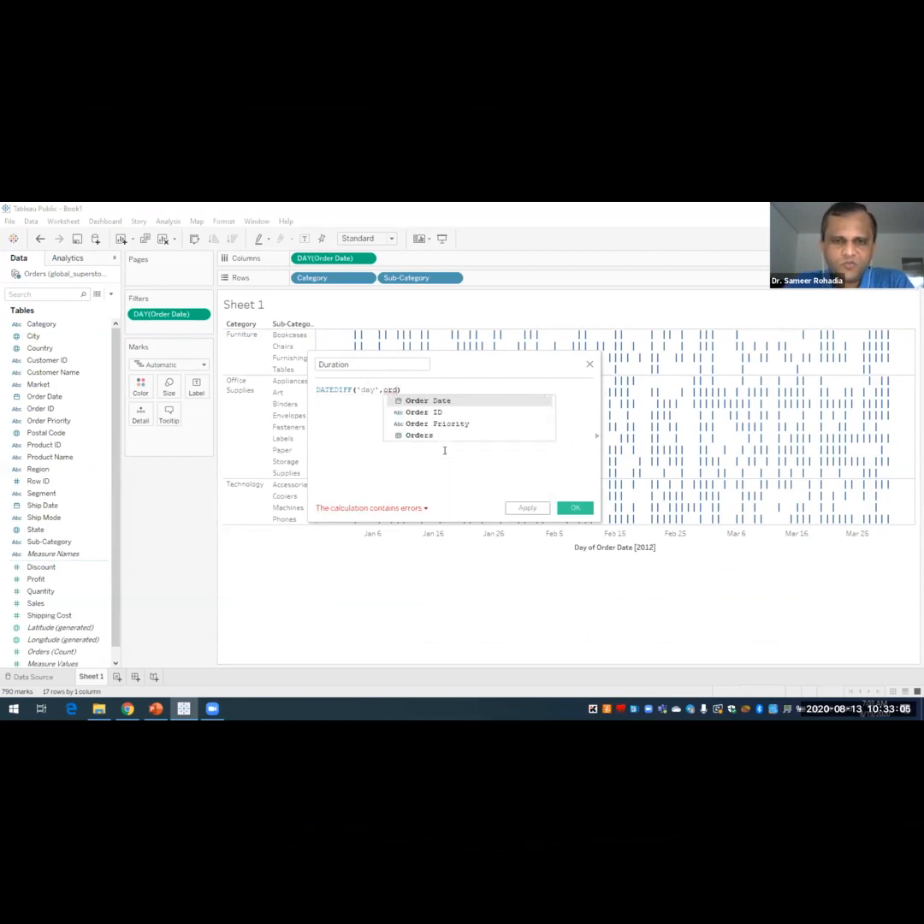
{"action": "left_click", "coordinate": [466, 400]}
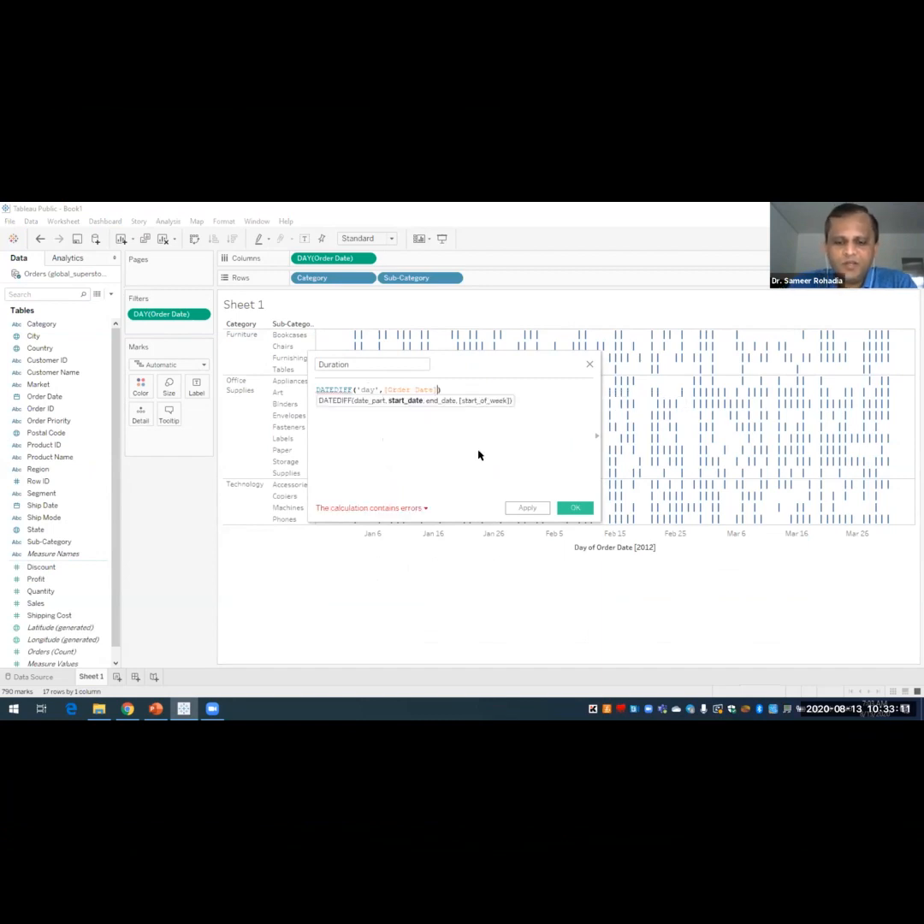
{"action": "type", "text": ","}
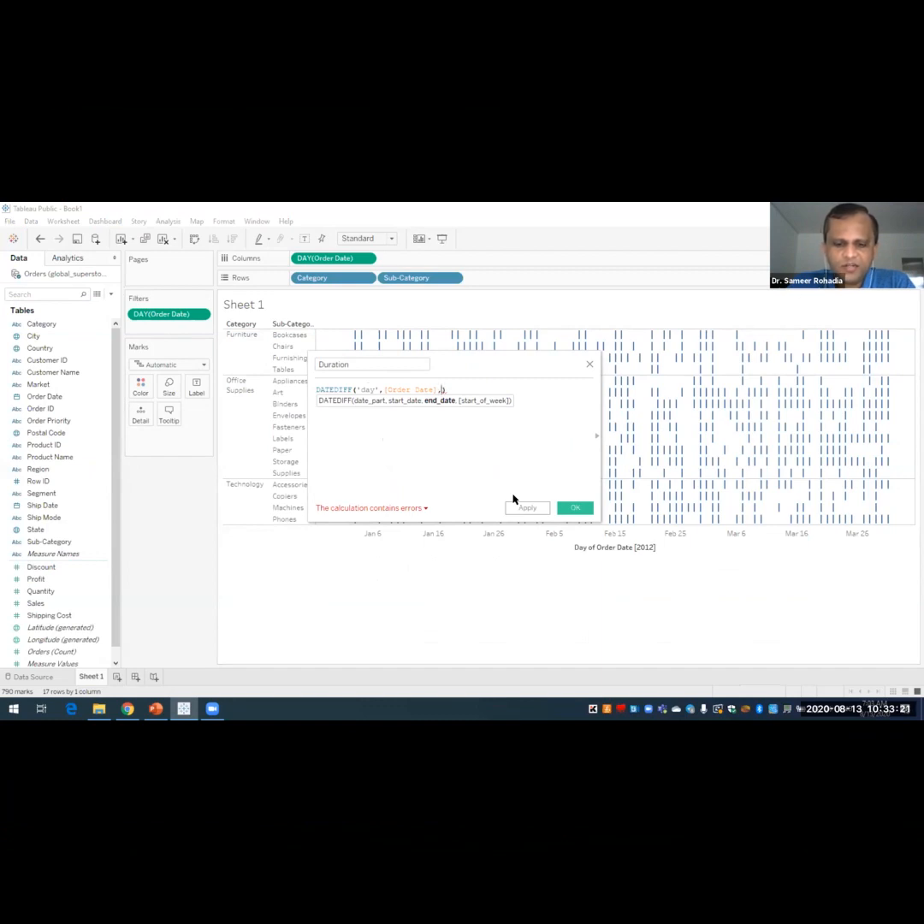
{"action": "type", "text": "shi"}
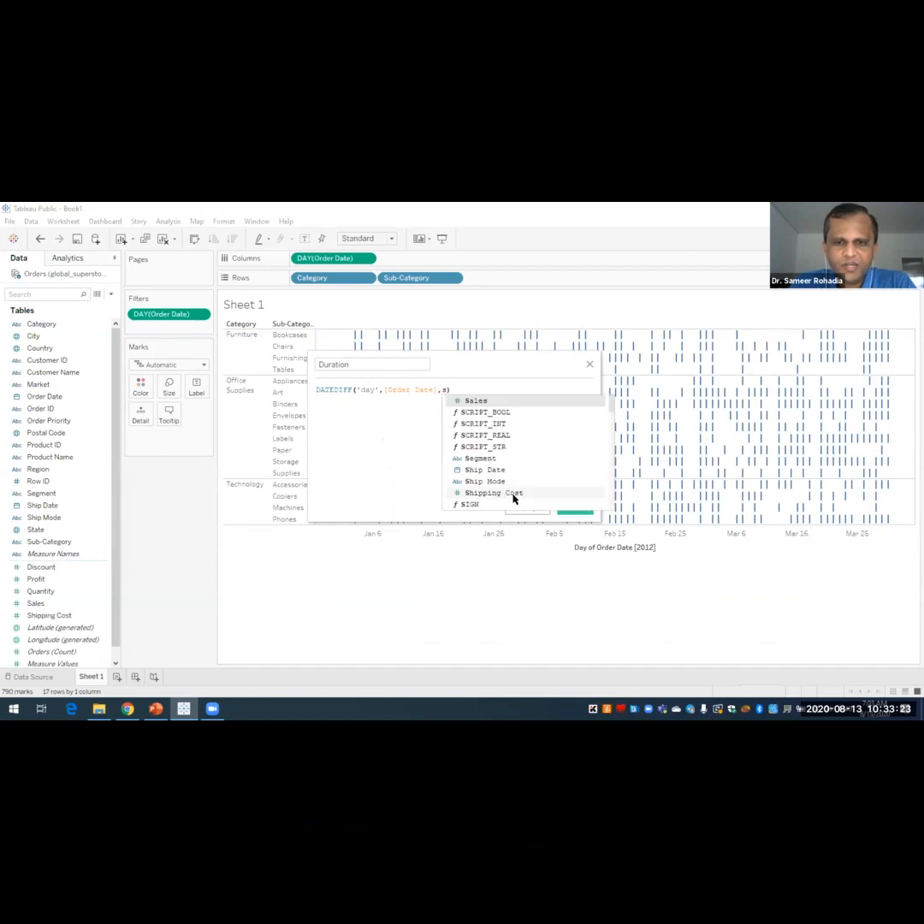
{"action": "type", "text": "p"}
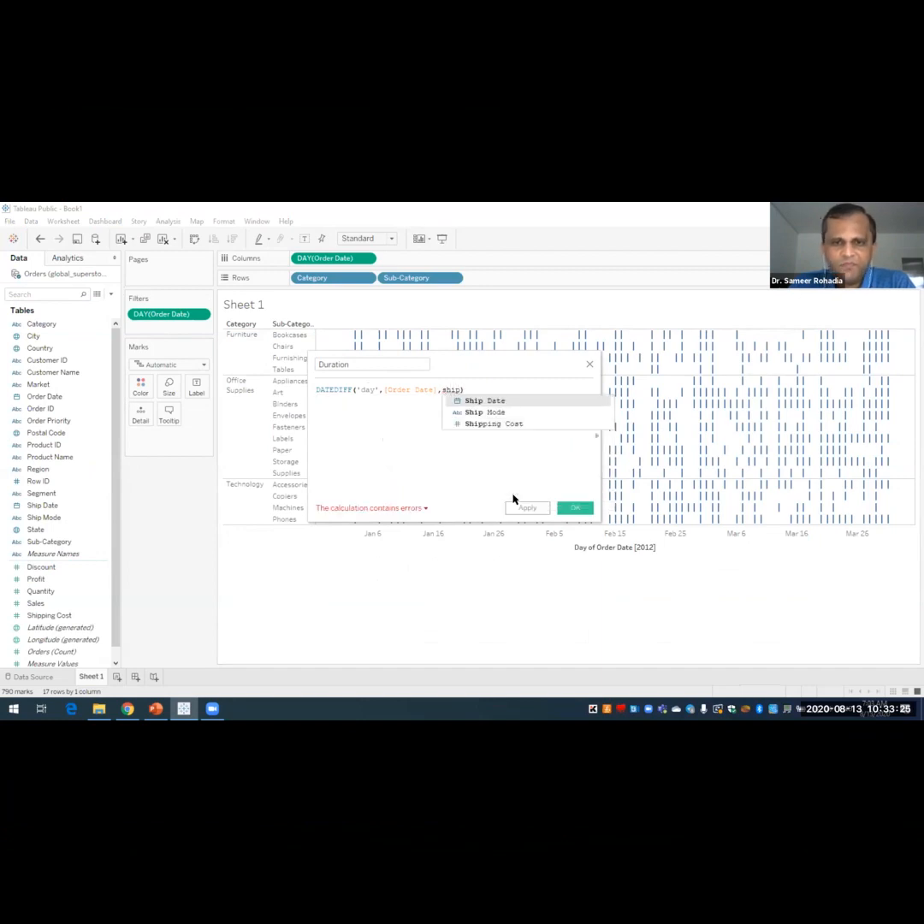
{"action": "double_click", "coordinate": [509, 400]}
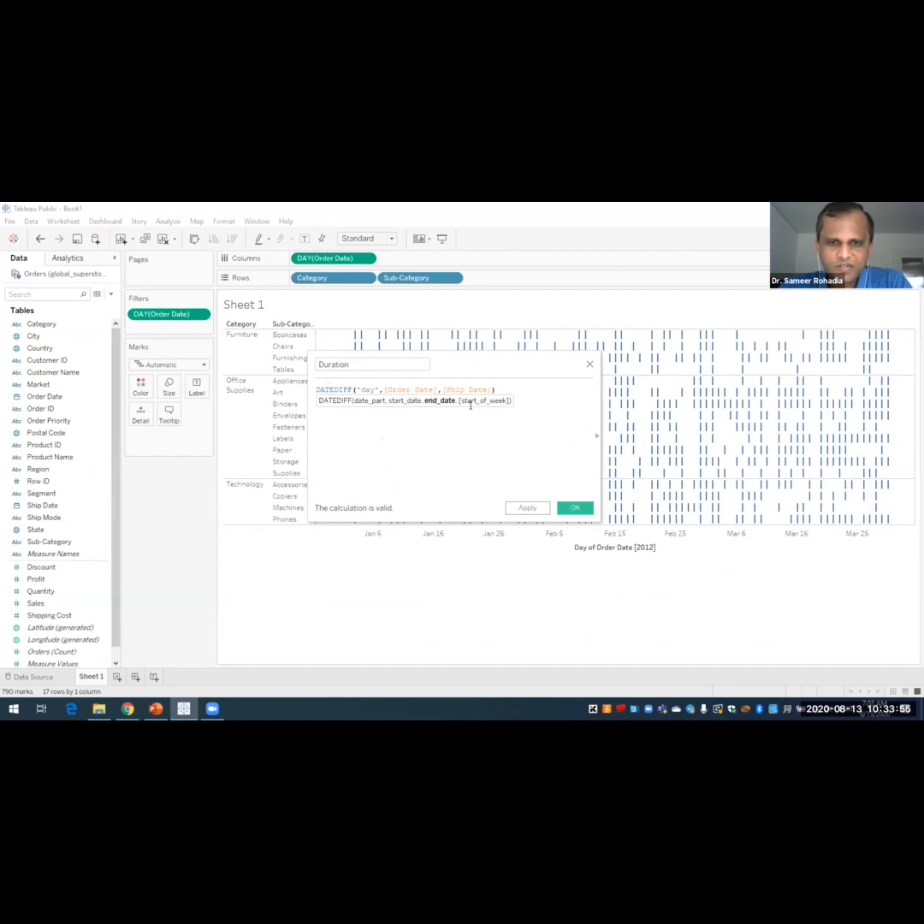
- Apply and save the Duration calculated field with its order-to-ship DATEDIFF formula
{"action": "left_click", "coordinate": [545, 399]}
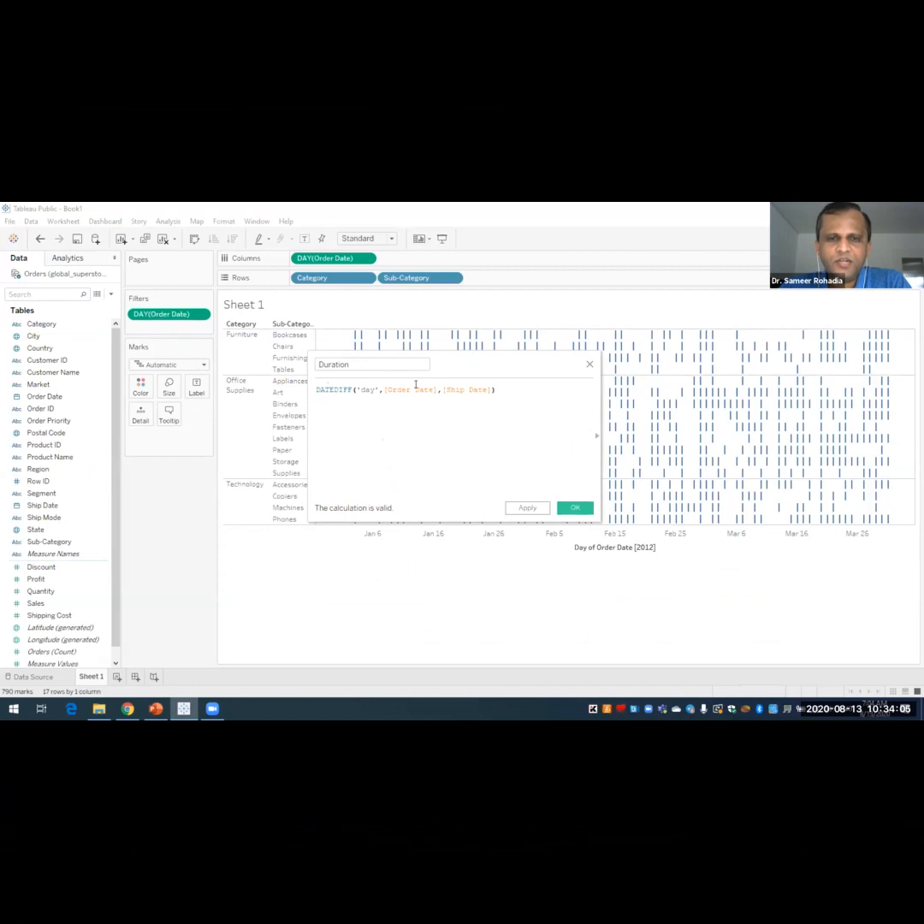
{"action": "left_click", "coordinate": [356, 366]}
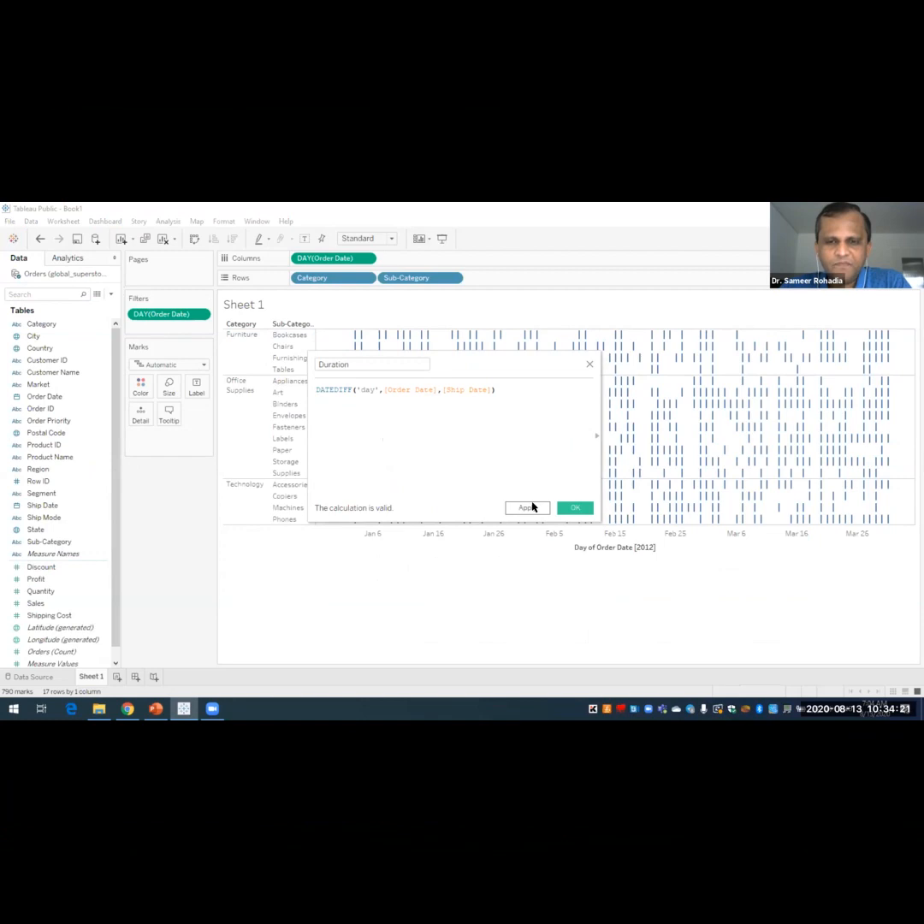
{"action": "left_click", "coordinate": [527, 507]}
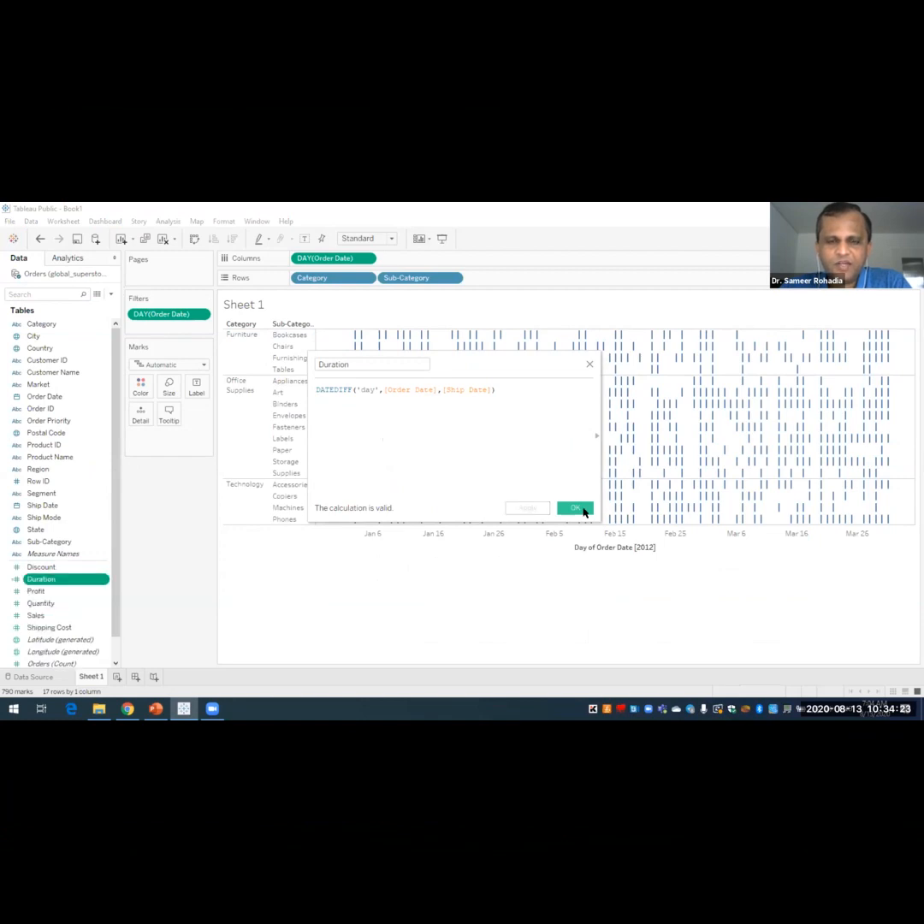
{"action": "left_click", "coordinate": [575, 508]}
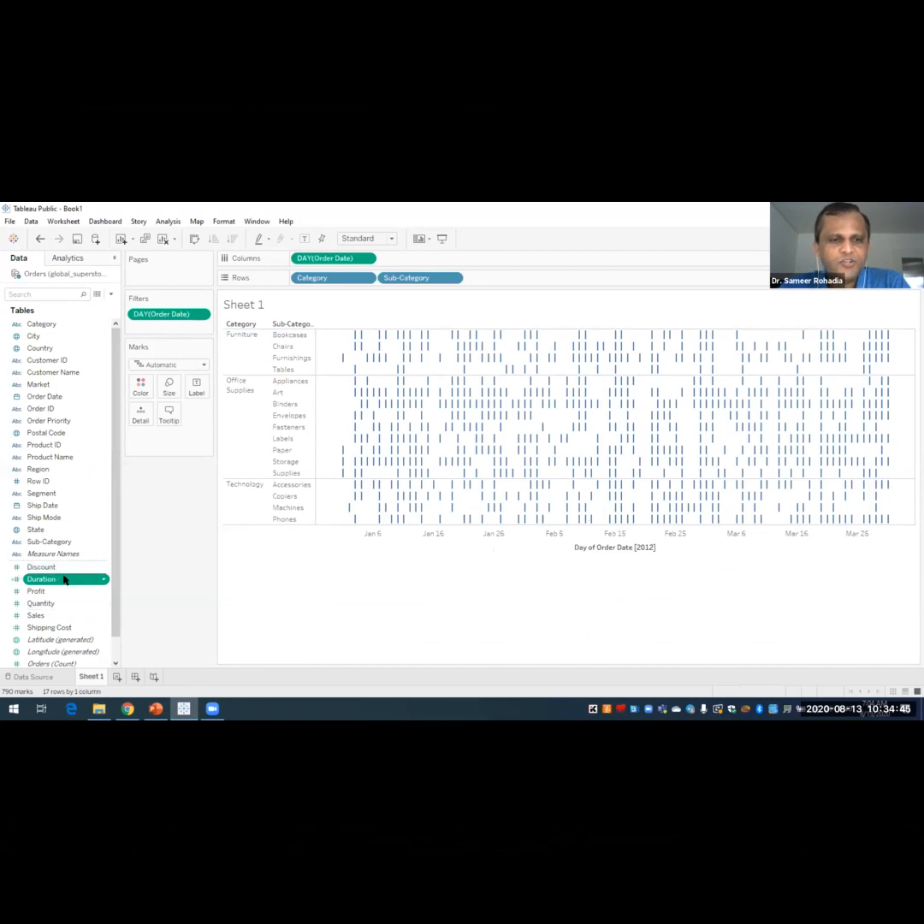
- Size the Gantt marks by the sum of Duration and inspect the details of the Binders bar that starts on March 31, 2012
{"action": "left_click_drag", "start_coordinate": [65, 579], "coordinate": [168, 386]}
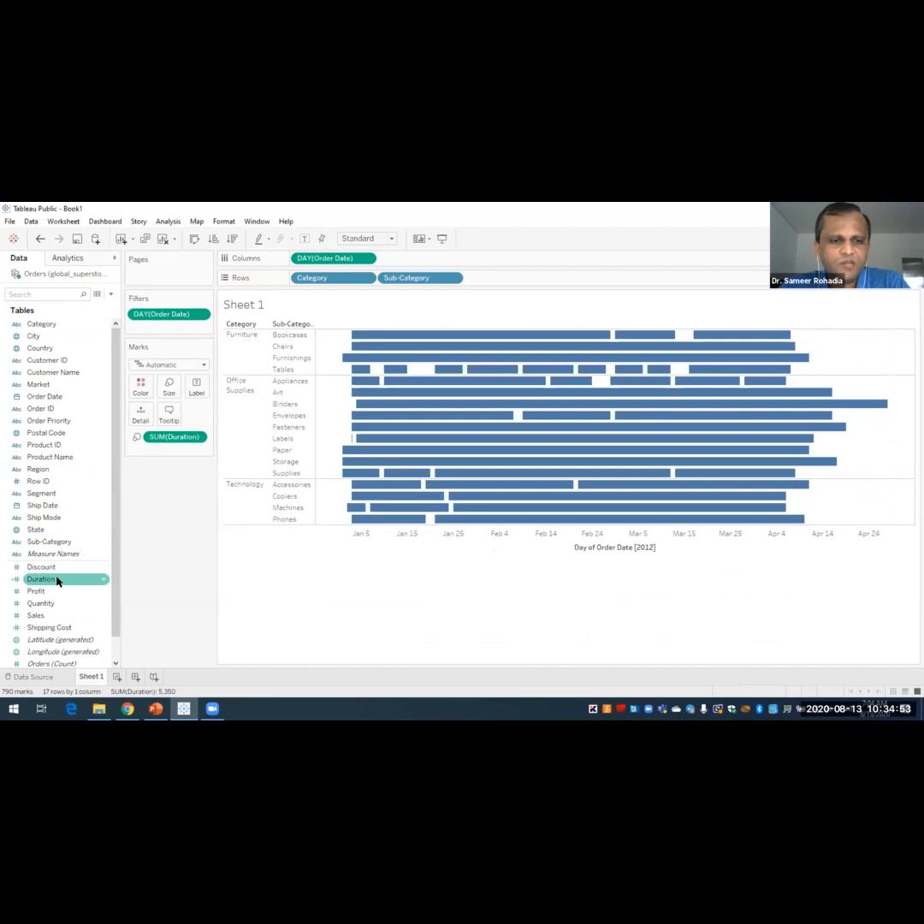
{"action": "left_click", "coordinate": [57, 580]}
{"action": "left_click", "coordinate": [57, 580]}
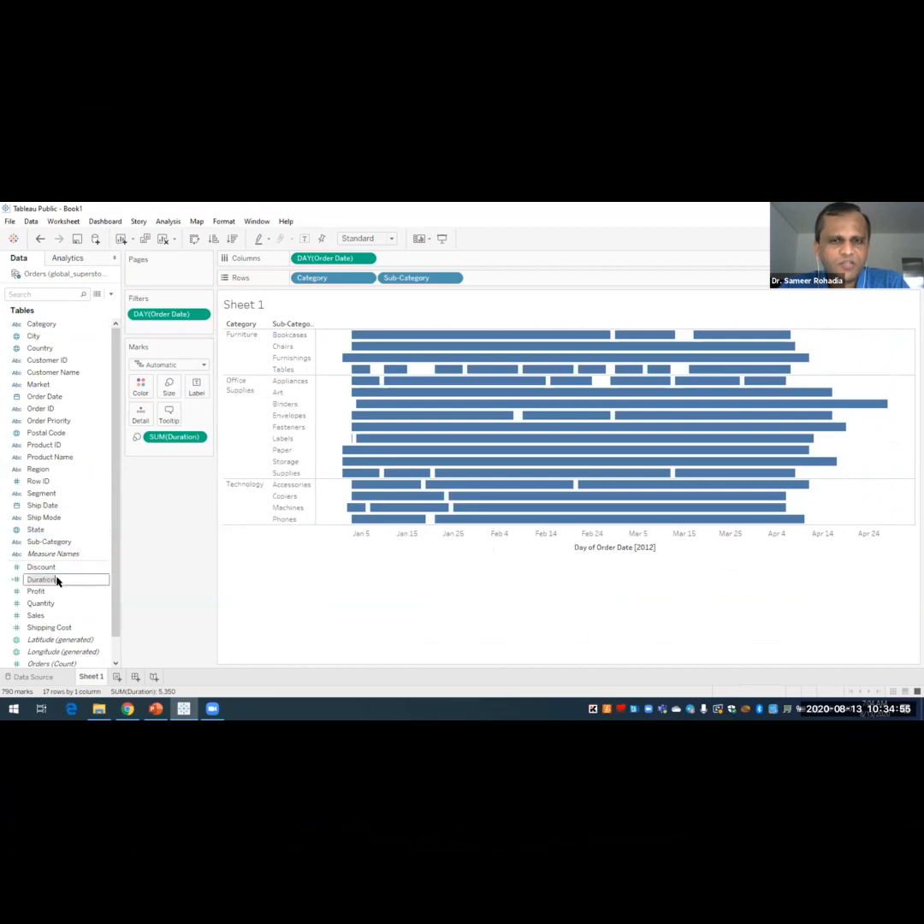
{"action": "left_click", "coordinate": [156, 592]}
{"action": "left_click_drag", "start_coordinate": [58, 582], "coordinate": [162, 424]}
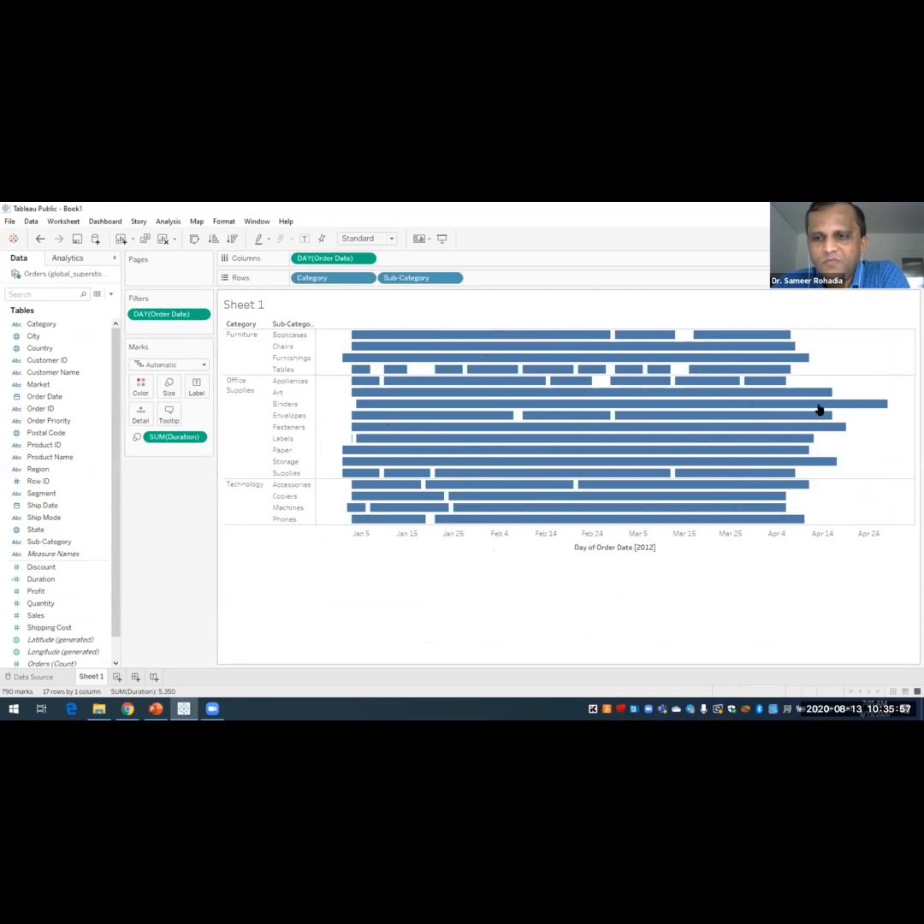
{"action": "mouse_move", "coordinate": [818, 407]}
{"action": "mouse_move", "coordinate": [755, 525]}
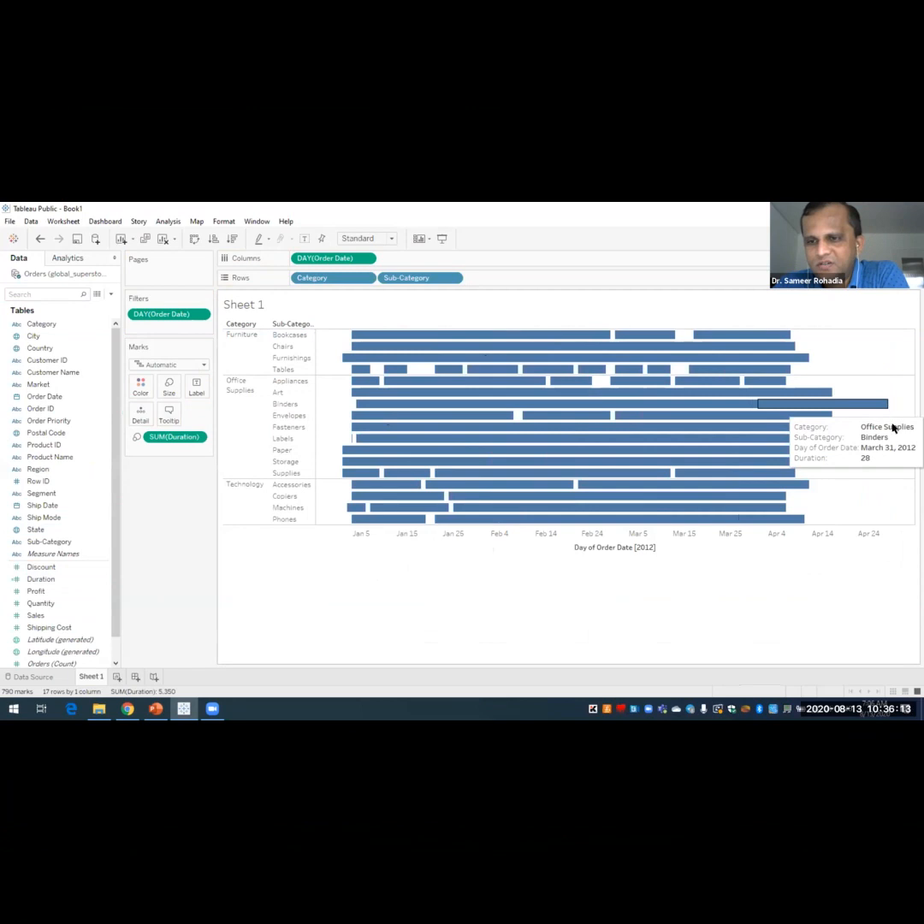
{"action": "mouse_move", "coordinate": [881, 404]}
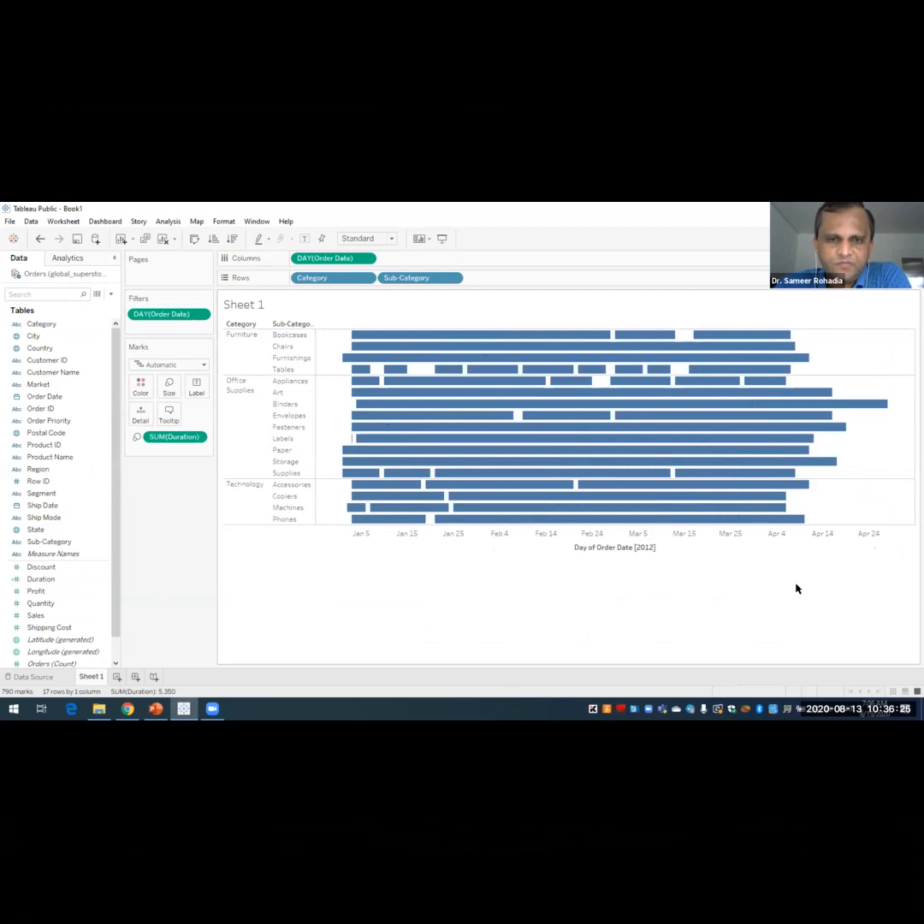
- Show the Order Date filter control, widen it to the full date range, and narrow its end date to May 19, 2012
{"action": "left_click", "coordinate": [200, 314]}
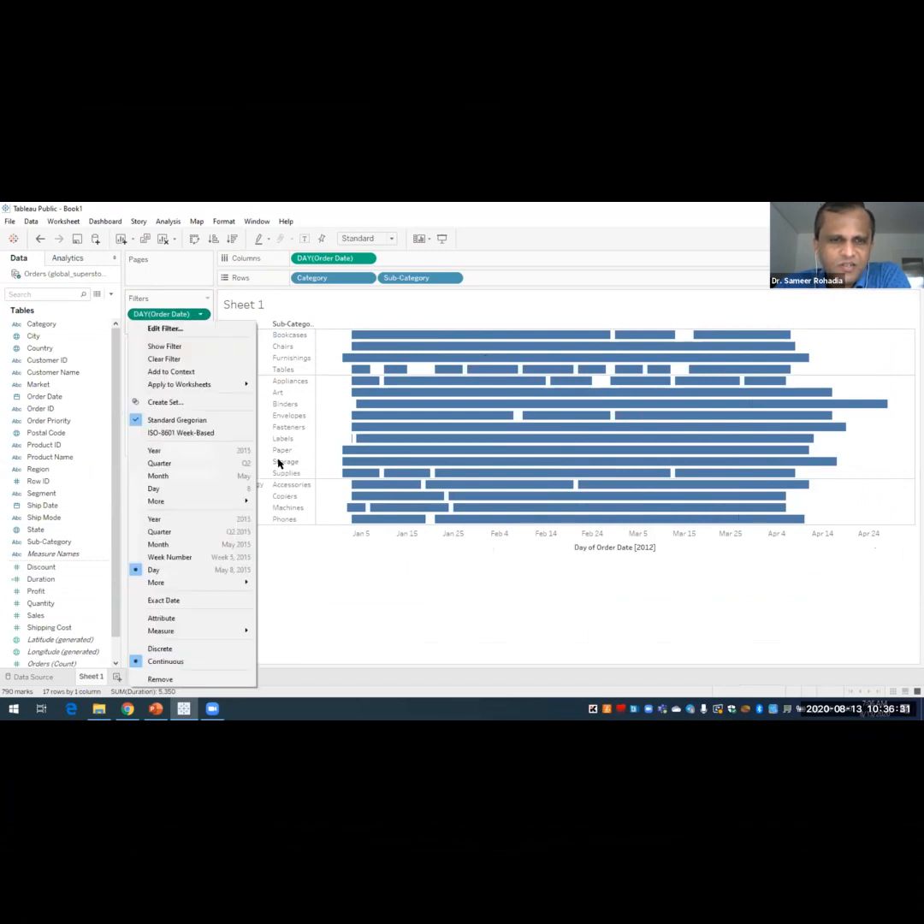
{"action": "left_click", "coordinate": [314, 579]}
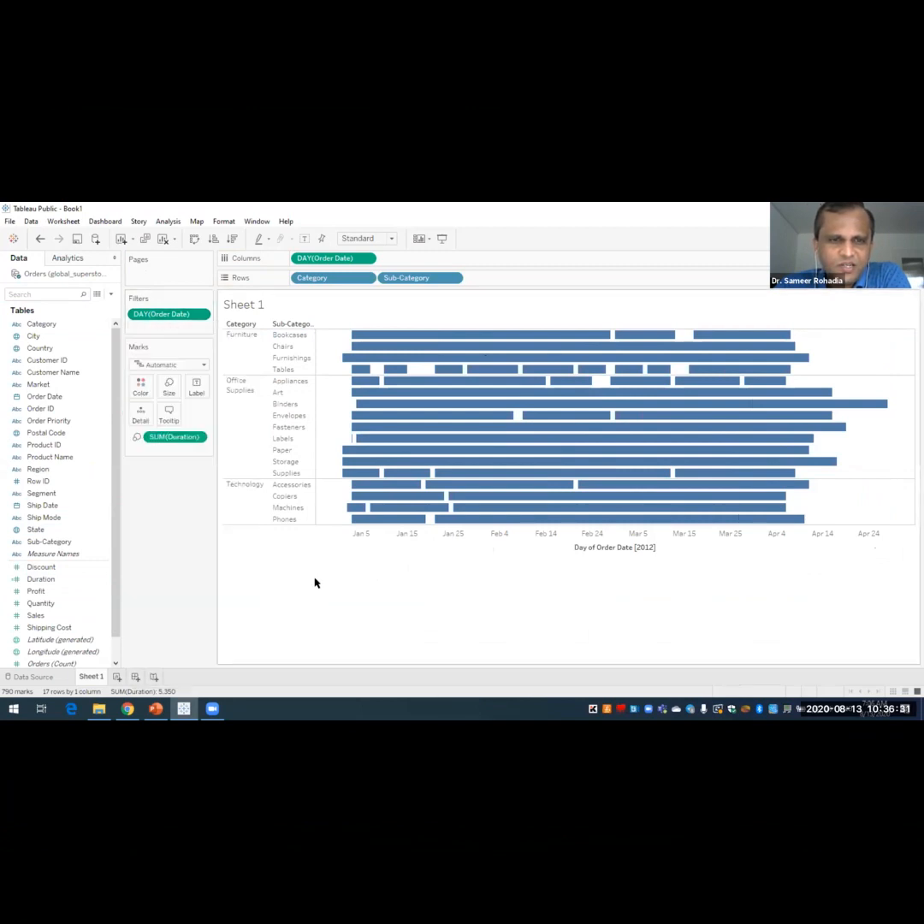
{"action": "left_click", "coordinate": [196, 315]}
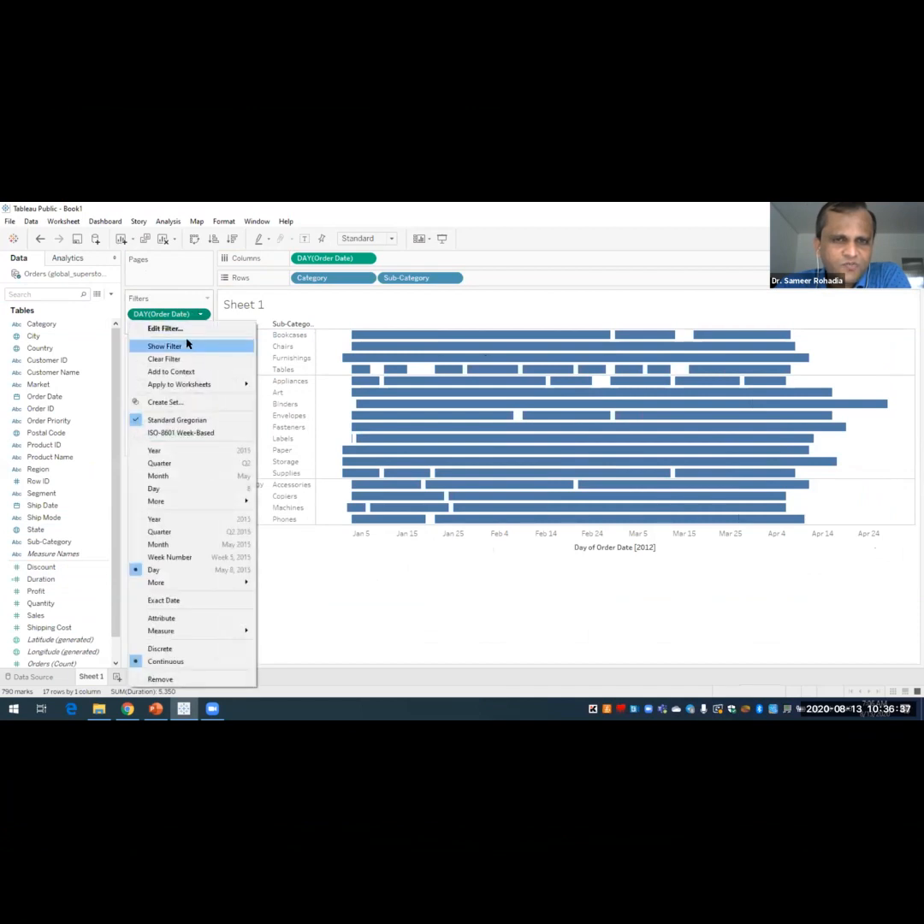
{"action": "left_click", "coordinate": [187, 344]}
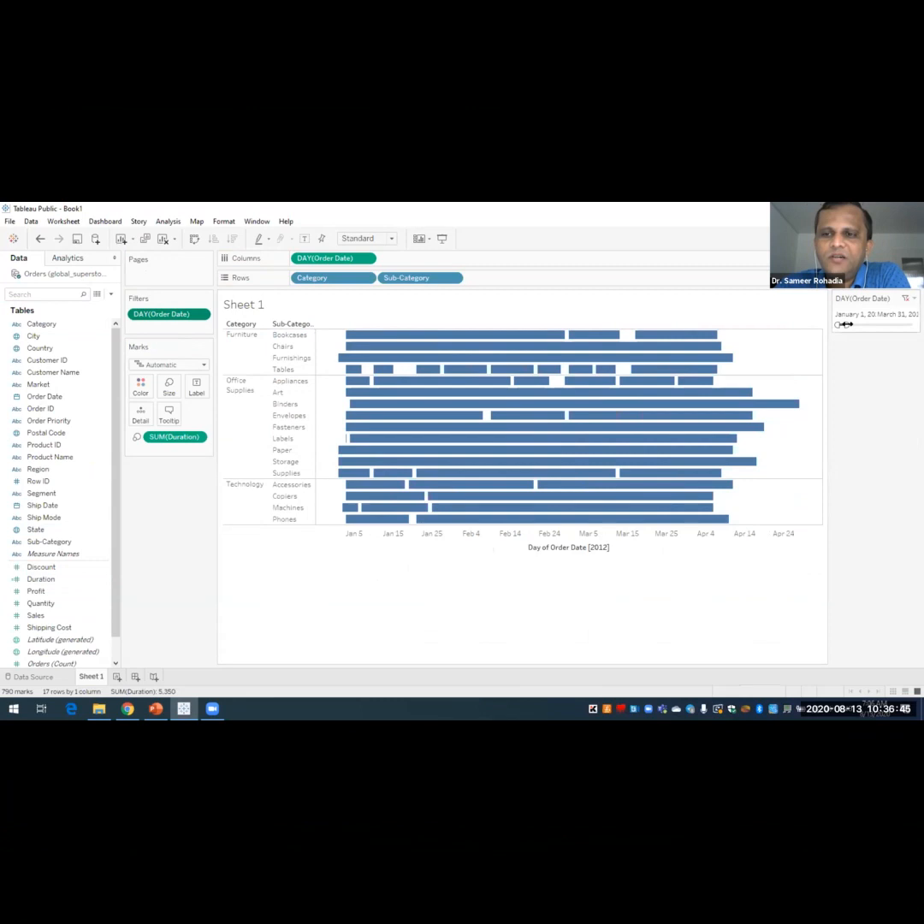
{"action": "left_click_drag", "start_coordinate": [846, 324], "coordinate": [913, 325]}
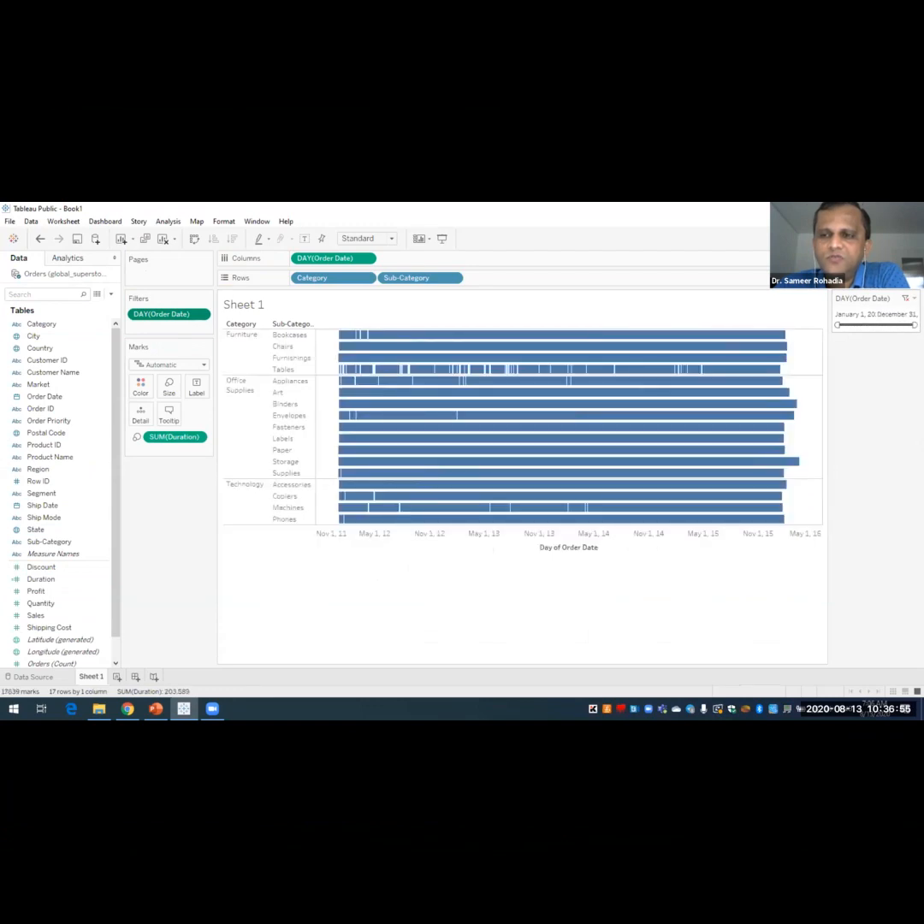
{"action": "left_click_drag", "start_coordinate": [902, 326], "coordinate": [845, 325]}
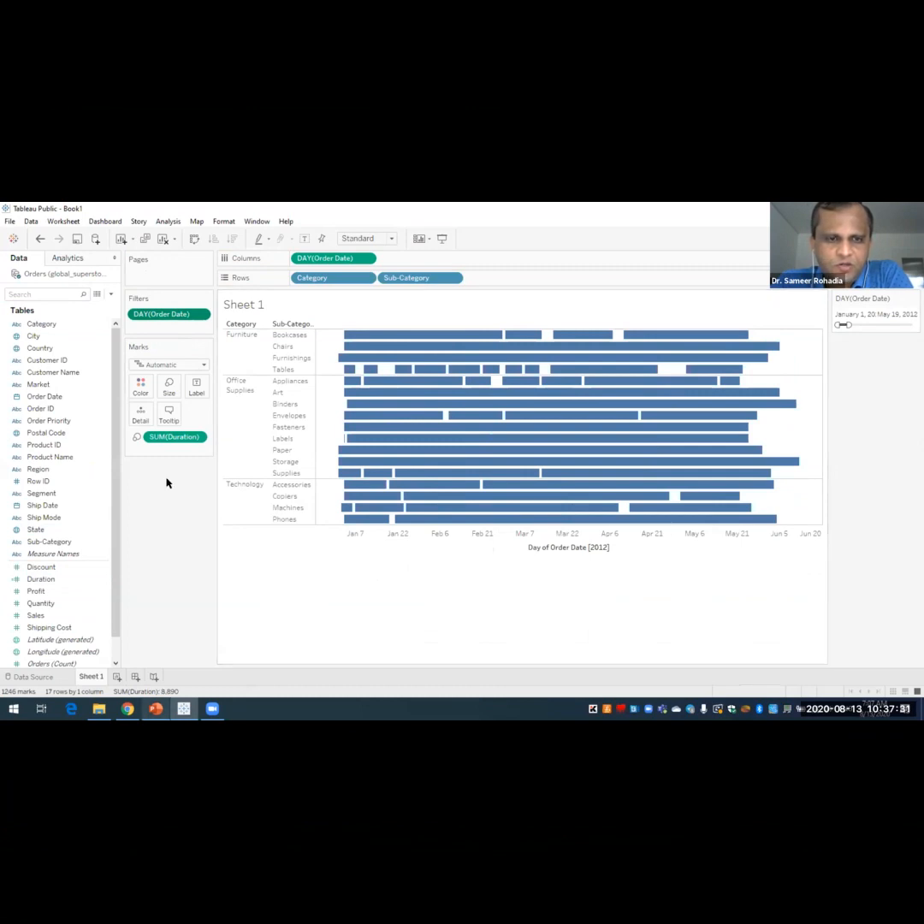
- Switch to PowerPoint and review the Packed Bubble Chart slide
{"action": "key", "text": "alt+Tab"}
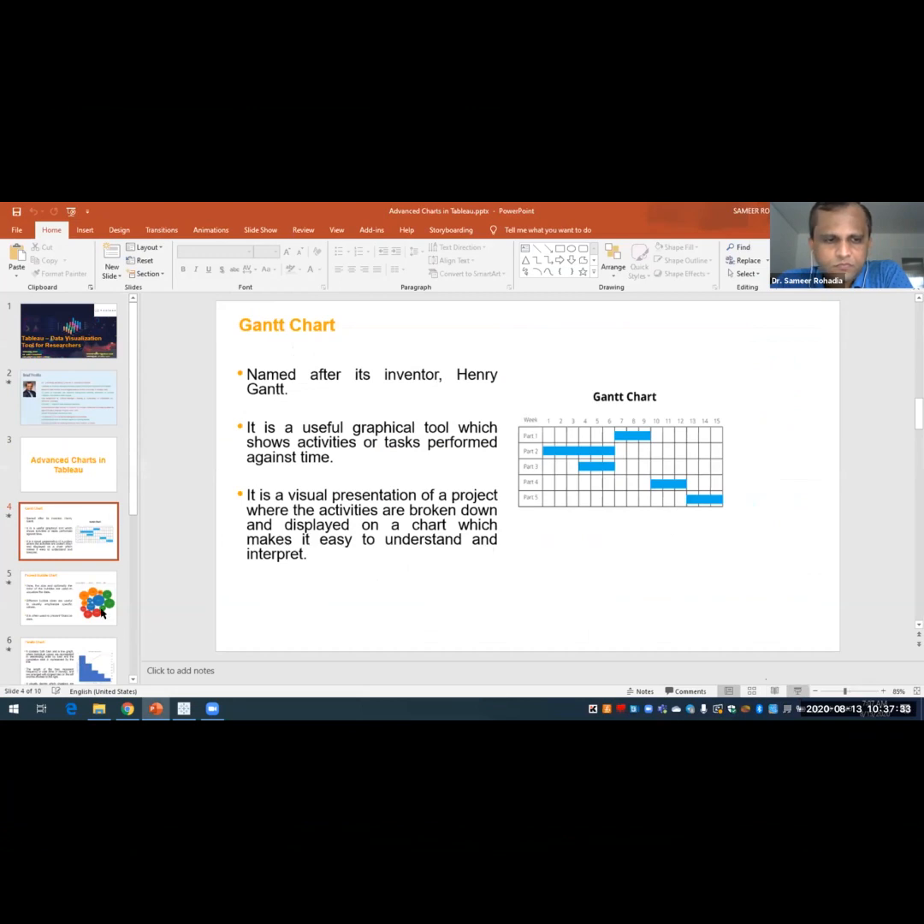
{"action": "left_click", "coordinate": [74, 607]}
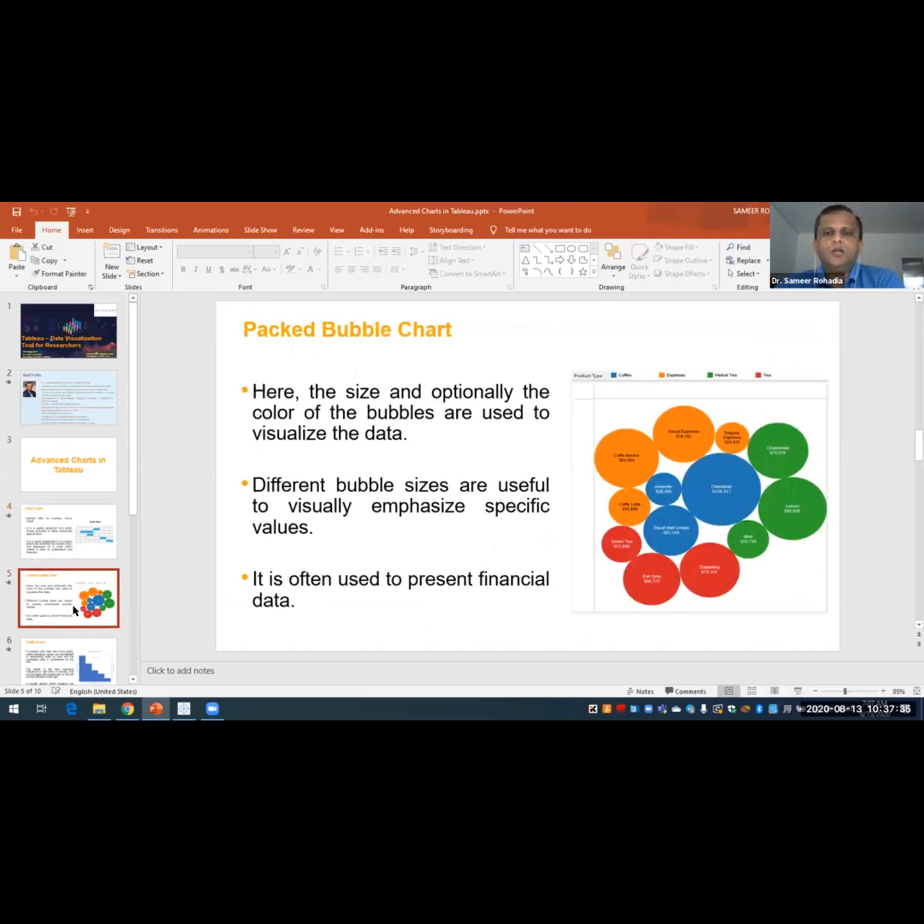
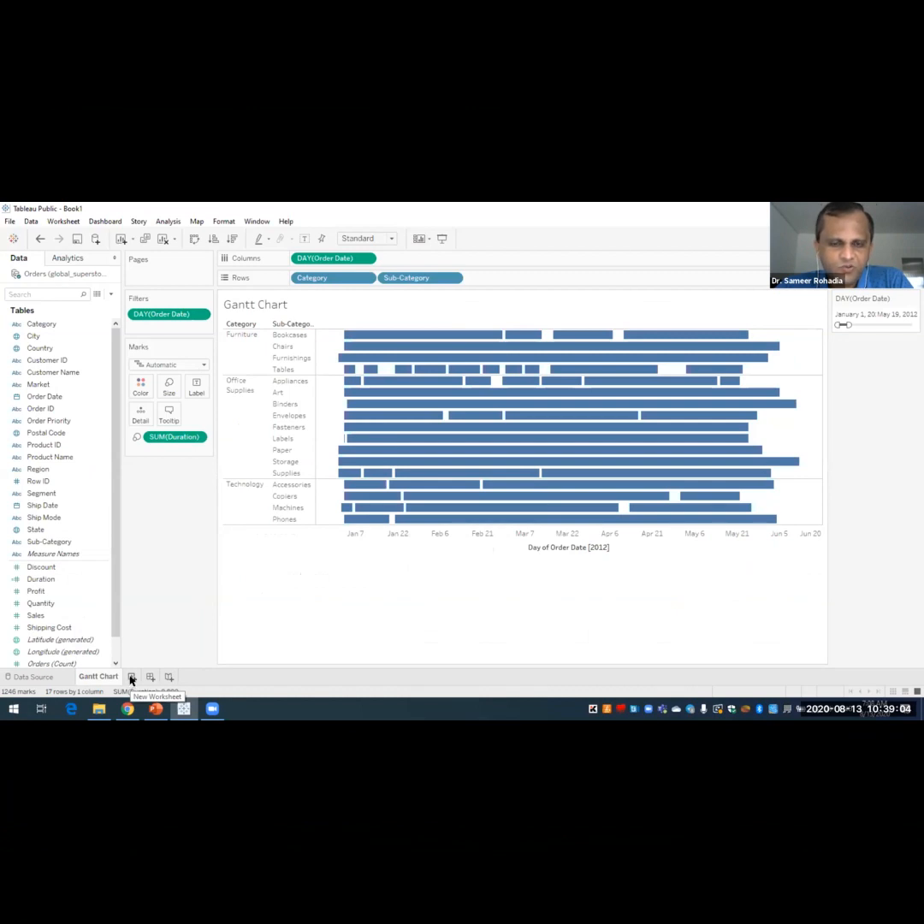
- Add a new worksheet in Tableau and name it Packed Bubble Chart
{"action": "left_click", "coordinate": [130, 677]}
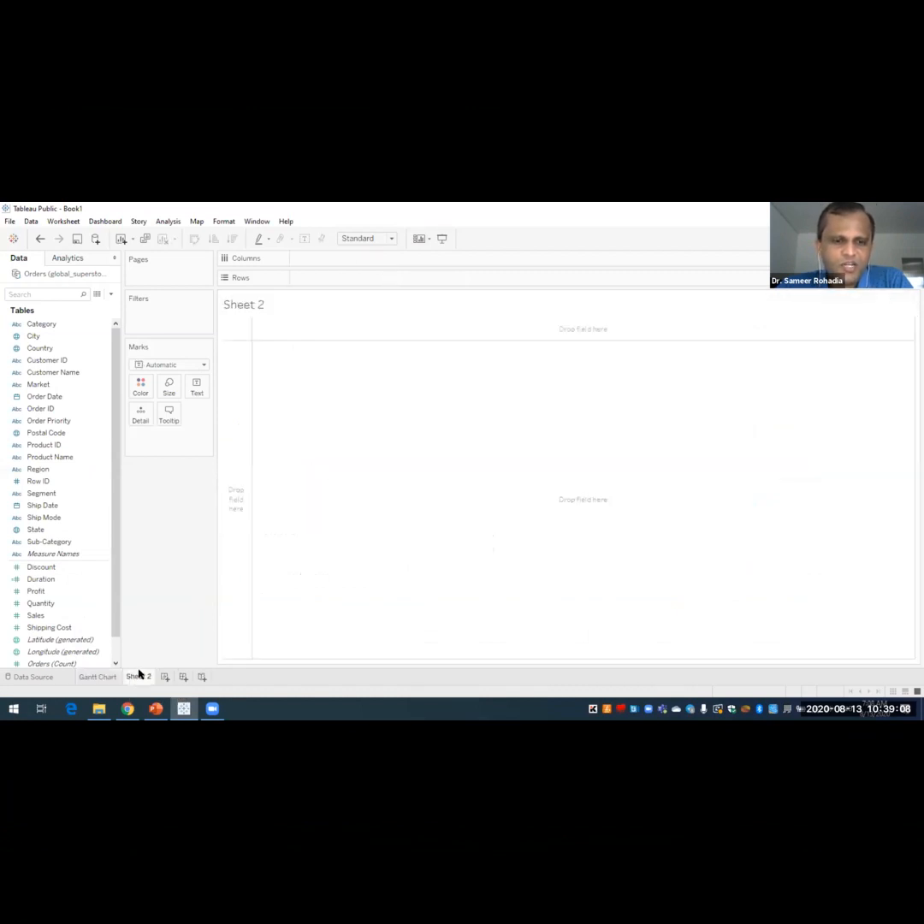
{"action": "double_click", "coordinate": [137, 676]}
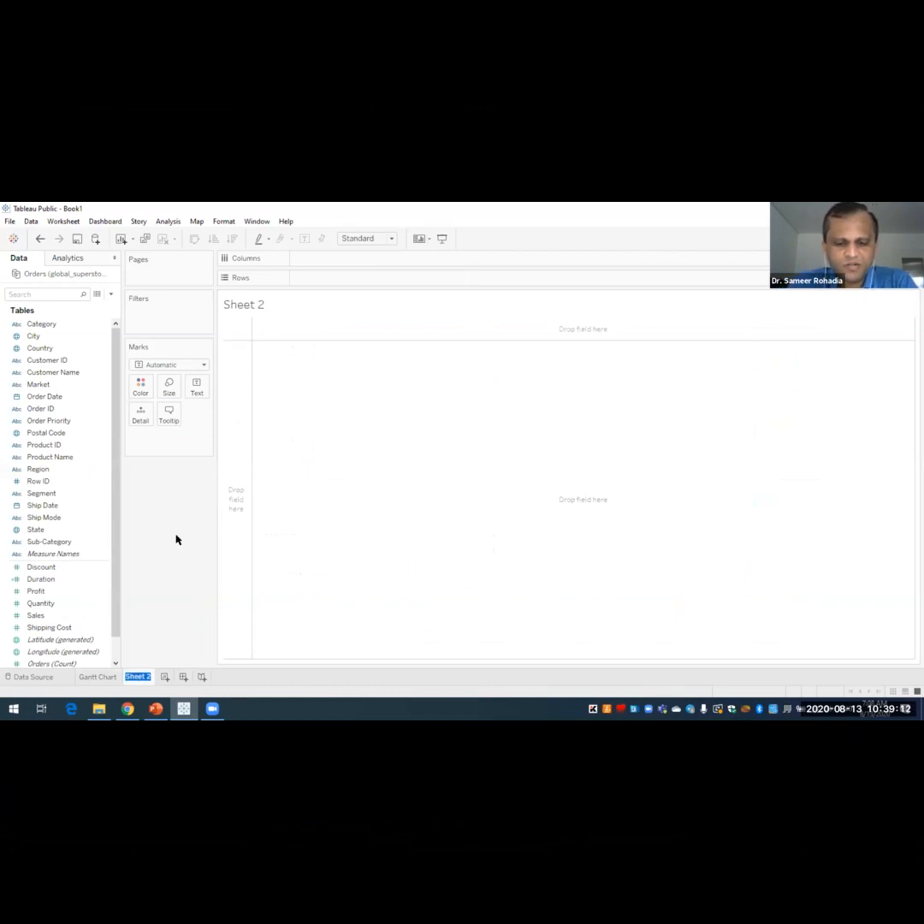
{"action": "type", "text": "Packed"}
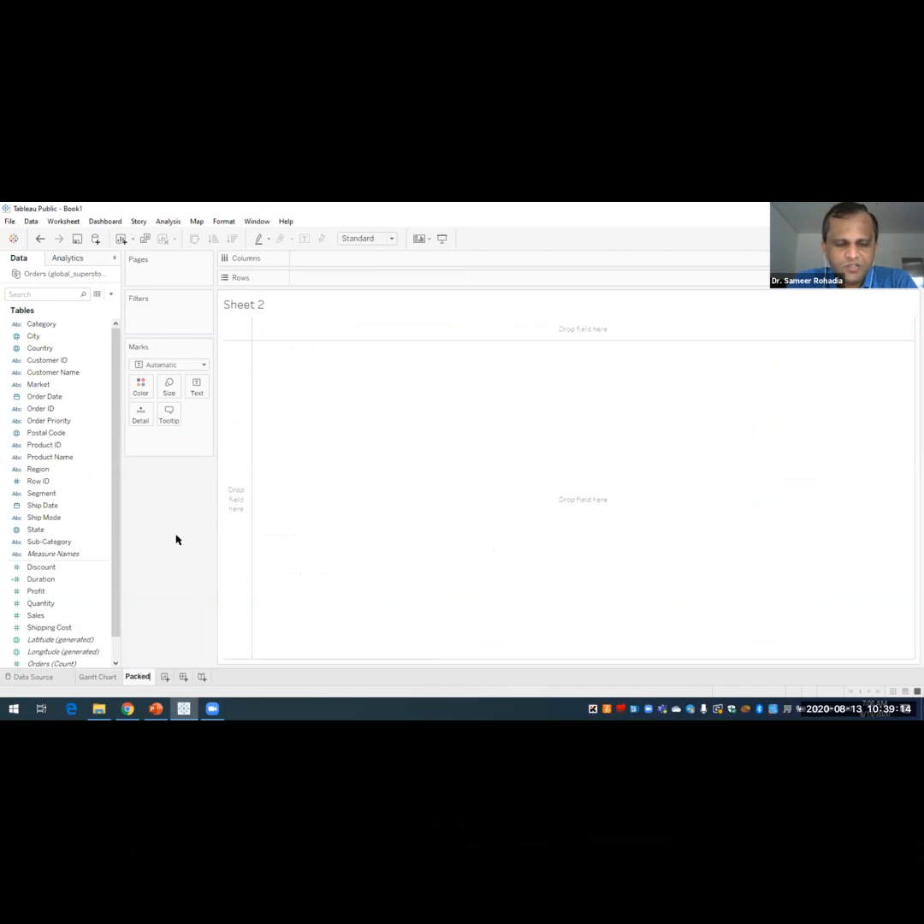
{"action": "type", "text": " Bubble C"}
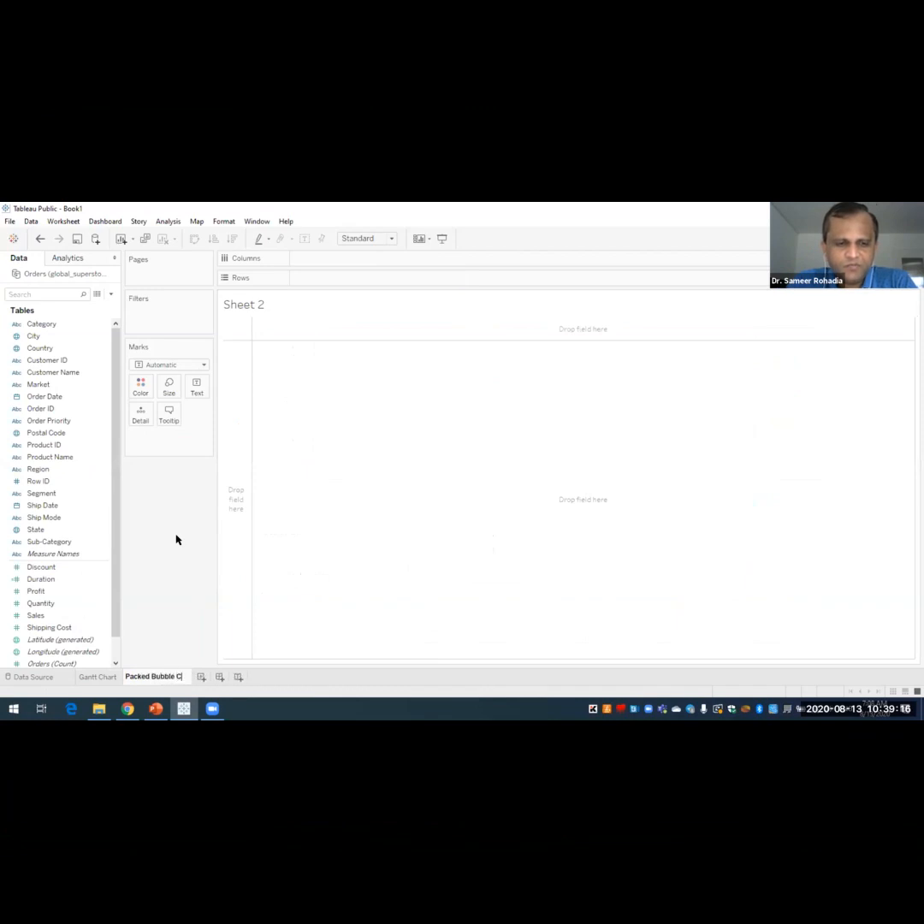
{"action": "type", "text": "hart"}
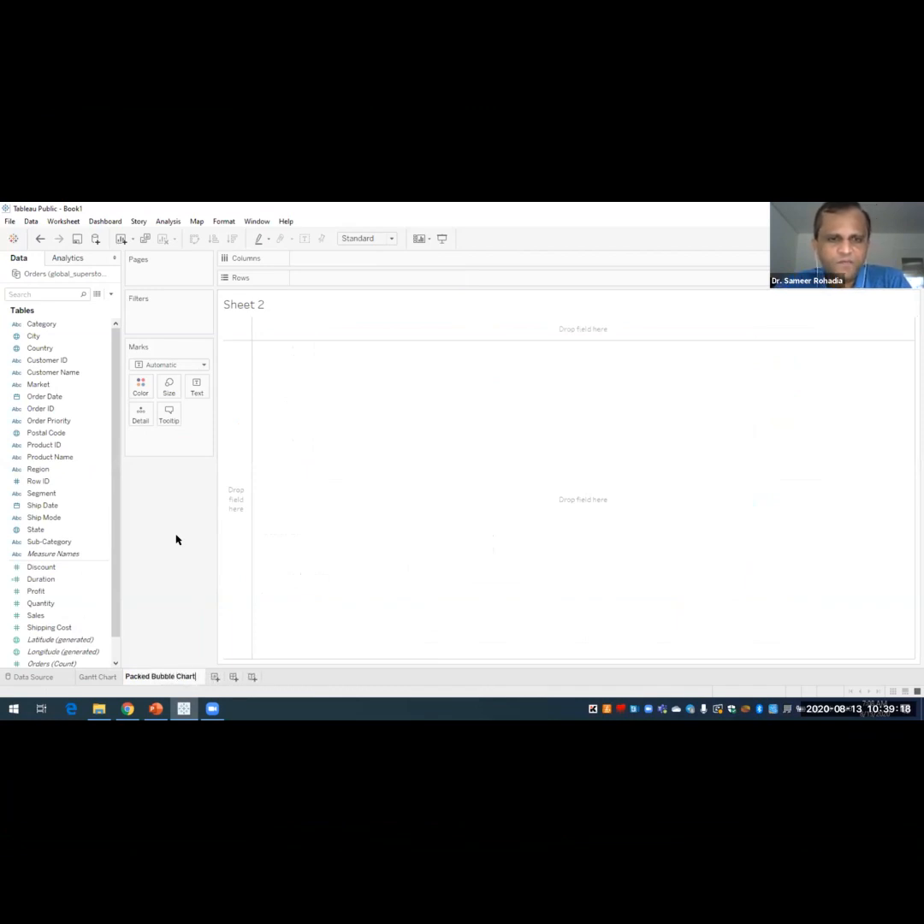
{"action": "key", "text": "Return"}
{"action": "mouse_move", "coordinate": [98, 678]}
{"action": "mouse_move", "coordinate": [137, 676]}
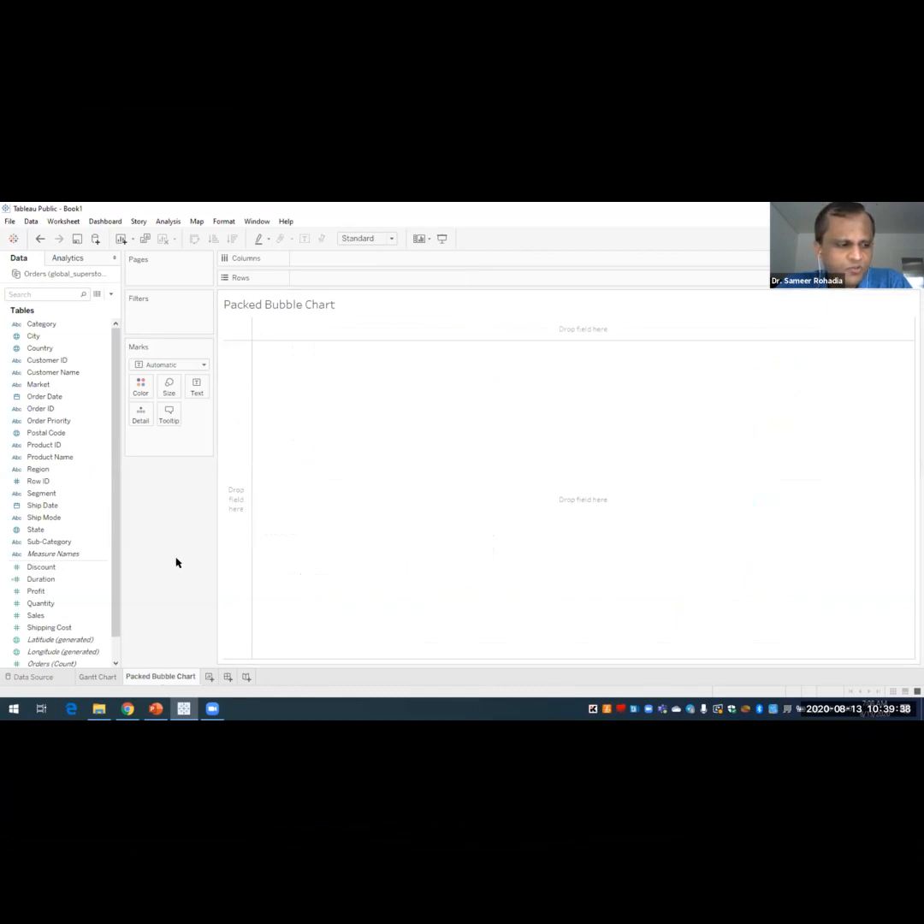
- Place Category on Columns and the sum of Sales on Rows
{"action": "left_click", "coordinate": [64, 349]}
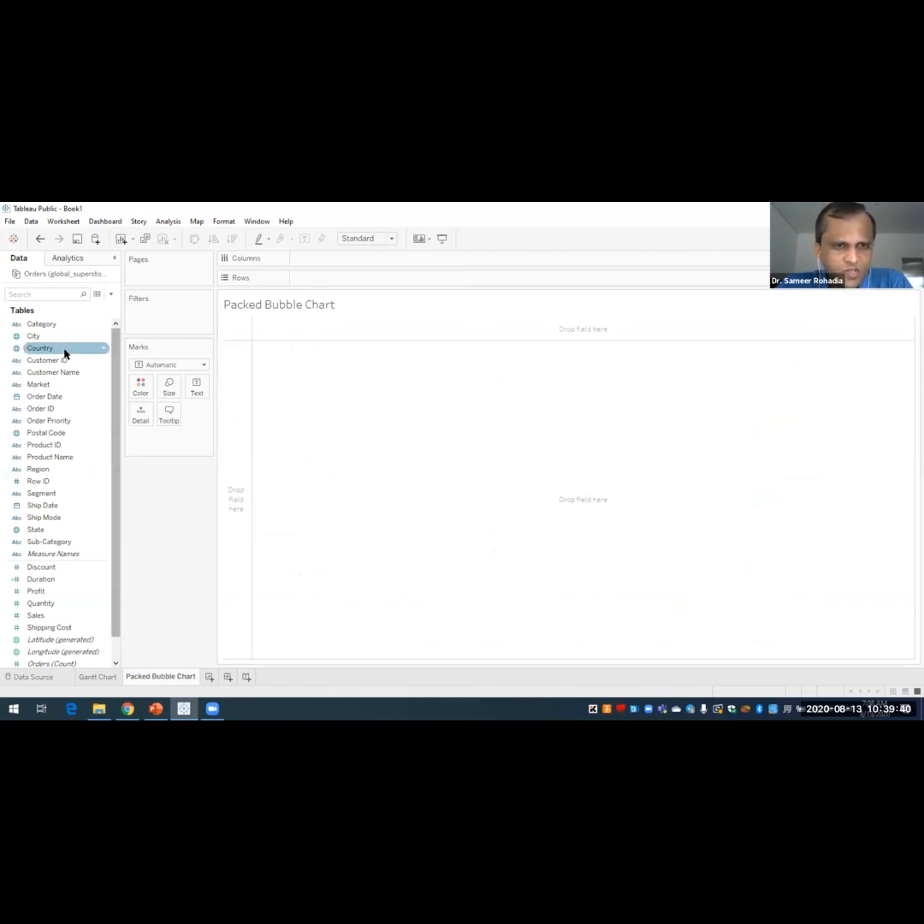
{"action": "left_click", "coordinate": [53, 325]}
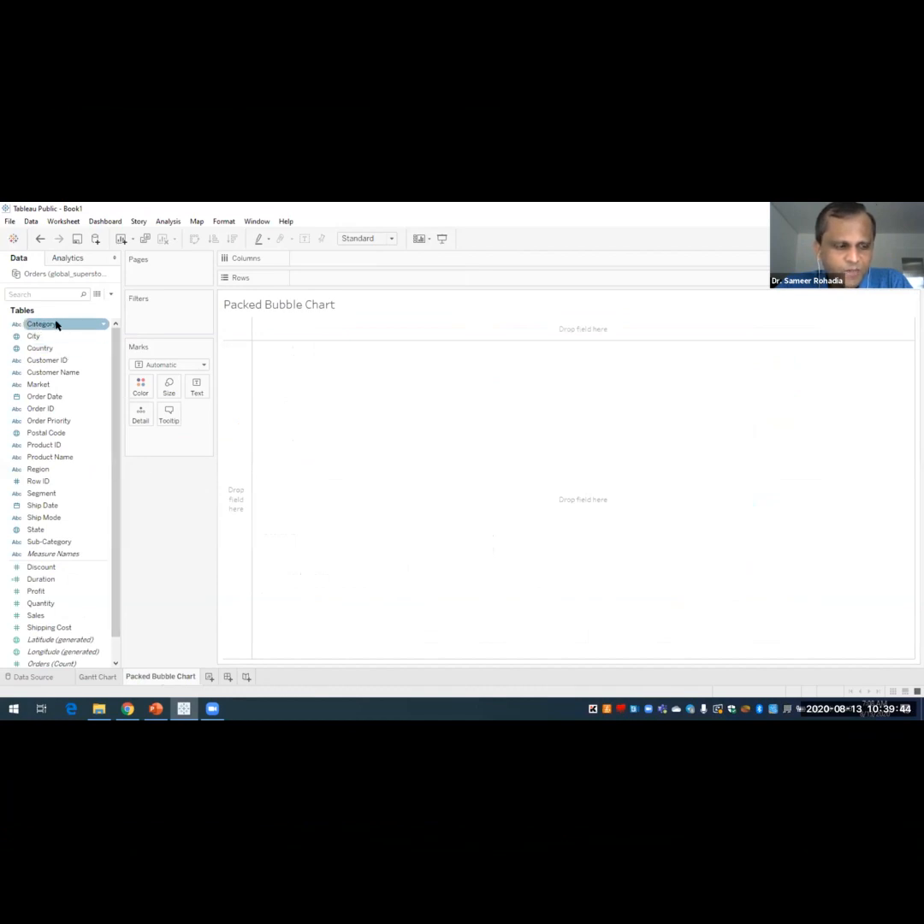
{"action": "left_click_drag", "start_coordinate": [57, 324], "coordinate": [332, 258]}
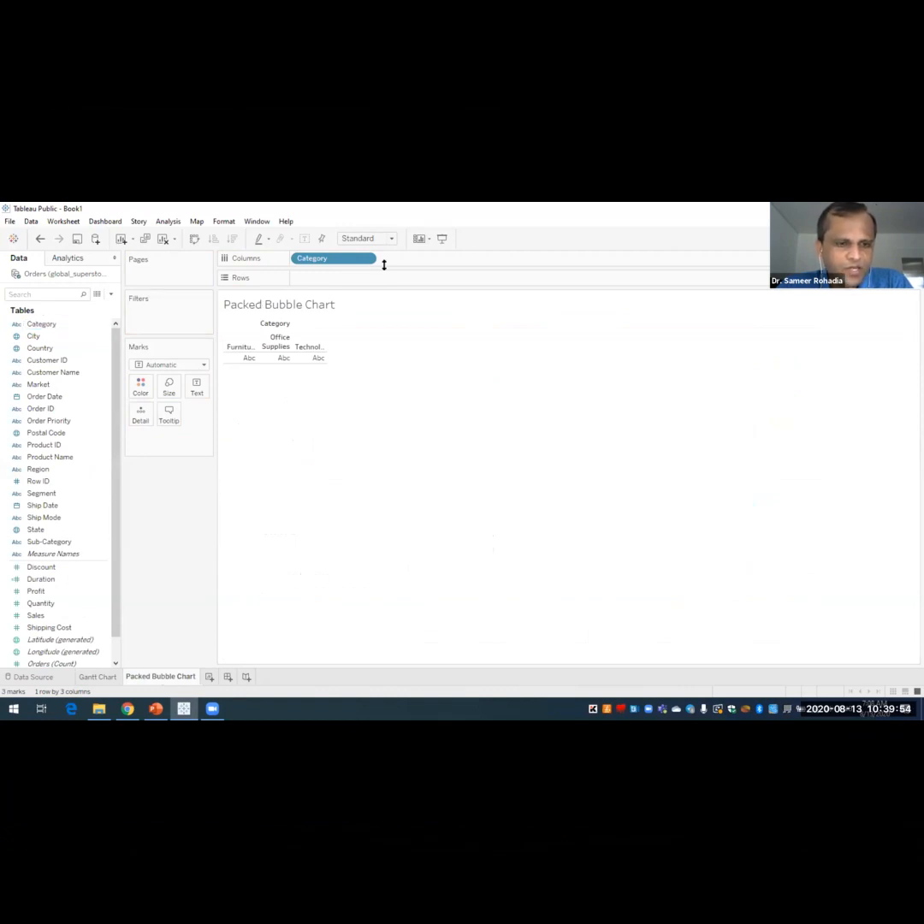
{"action": "left_click", "coordinate": [53, 612]}
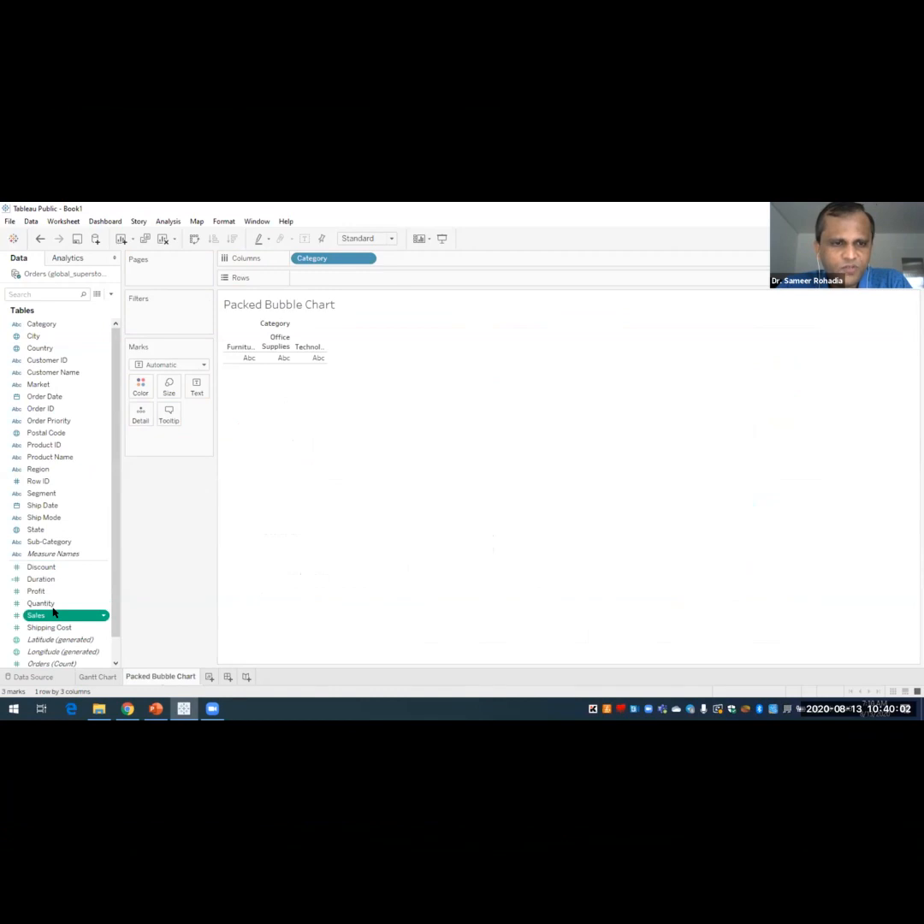
{"action": "left_click", "coordinate": [53, 611]}
{"action": "key", "text": "Escape"}
{"action": "left_click_drag", "start_coordinate": [66, 617], "coordinate": [340, 279]}
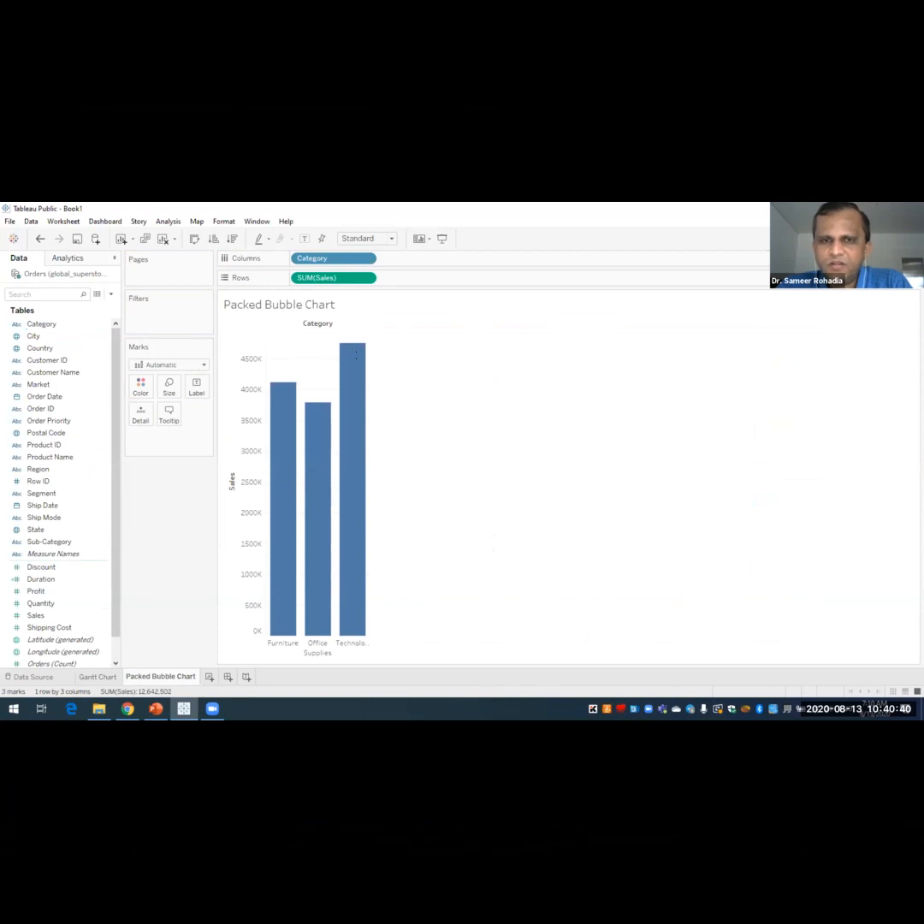
- Convert the bar chart to packed bubbles and split the category bubbles by adding Market as a detail
{"action": "mouse_move", "coordinate": [268, 492]}
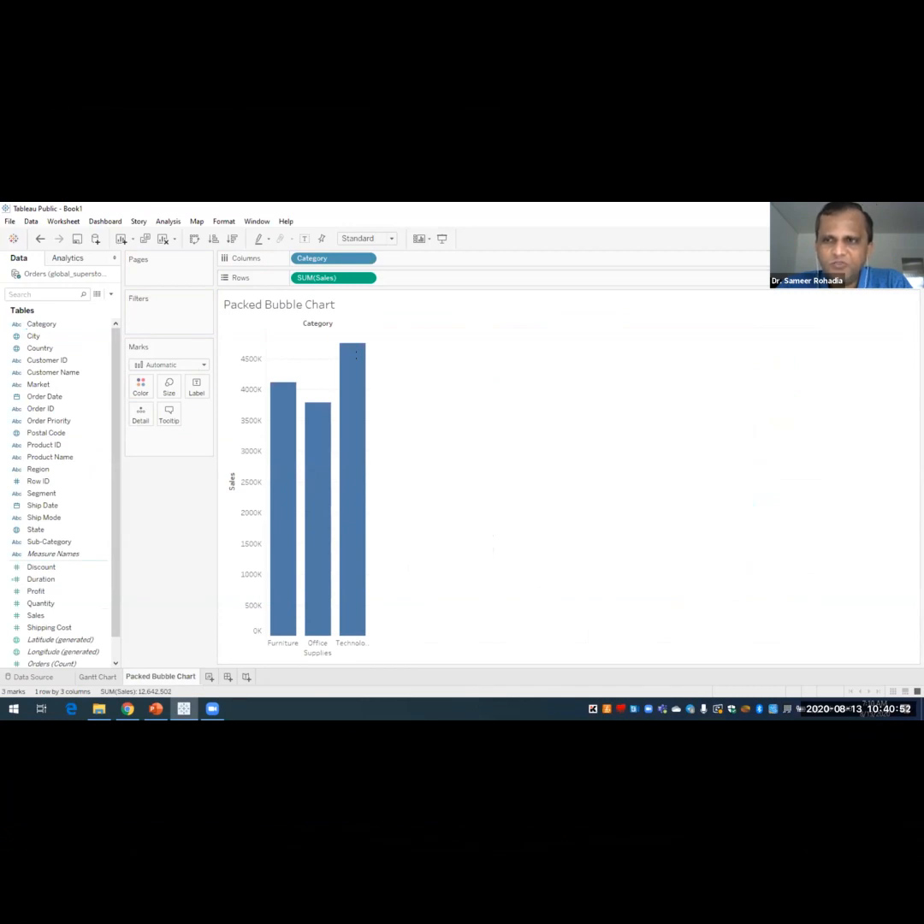
{"action": "left_click", "coordinate": [896, 239]}
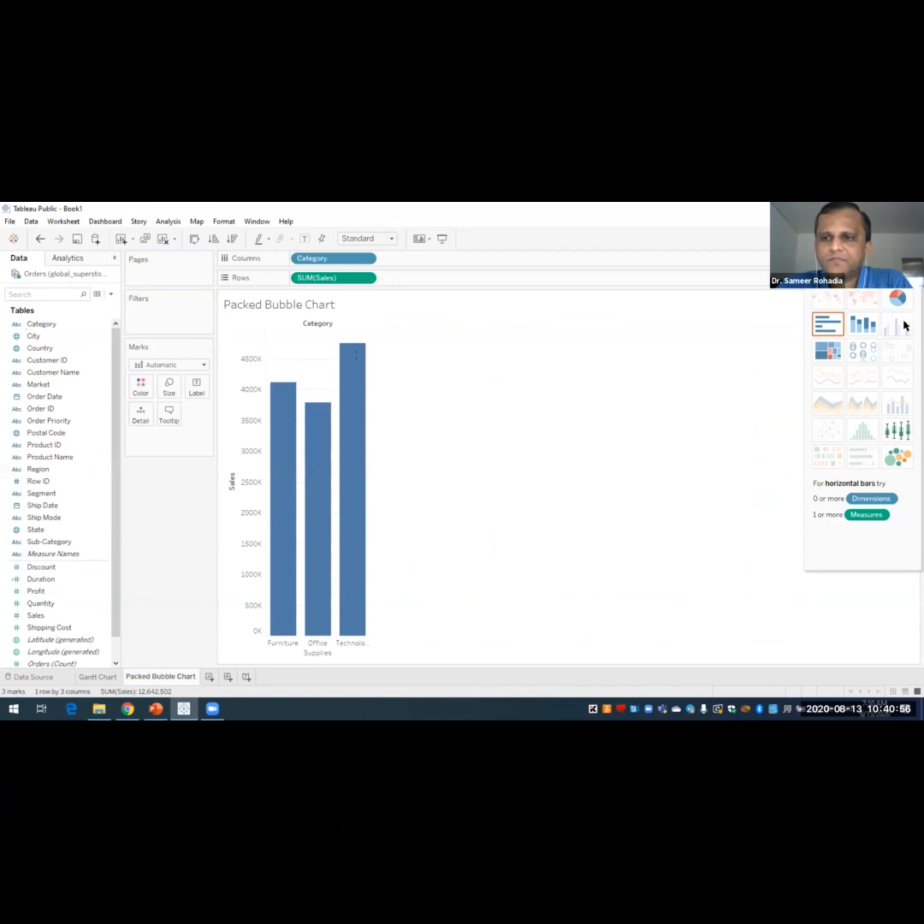
{"action": "left_click", "coordinate": [899, 460]}
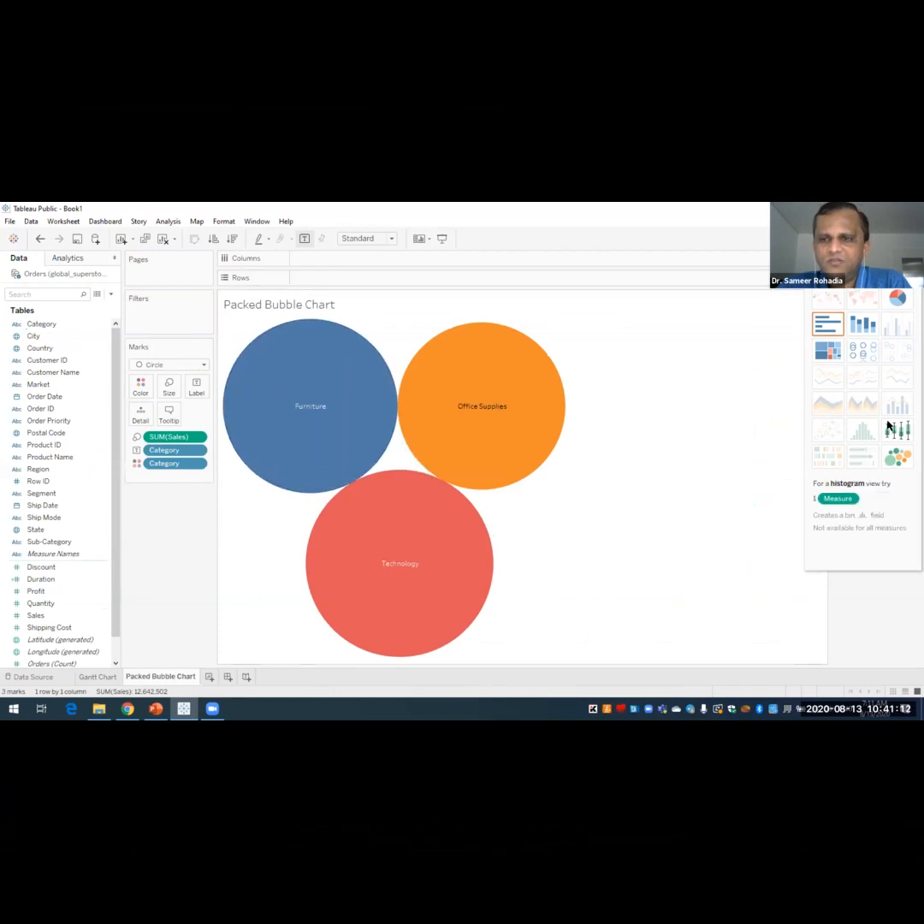
{"action": "left_click", "coordinate": [896, 239]}
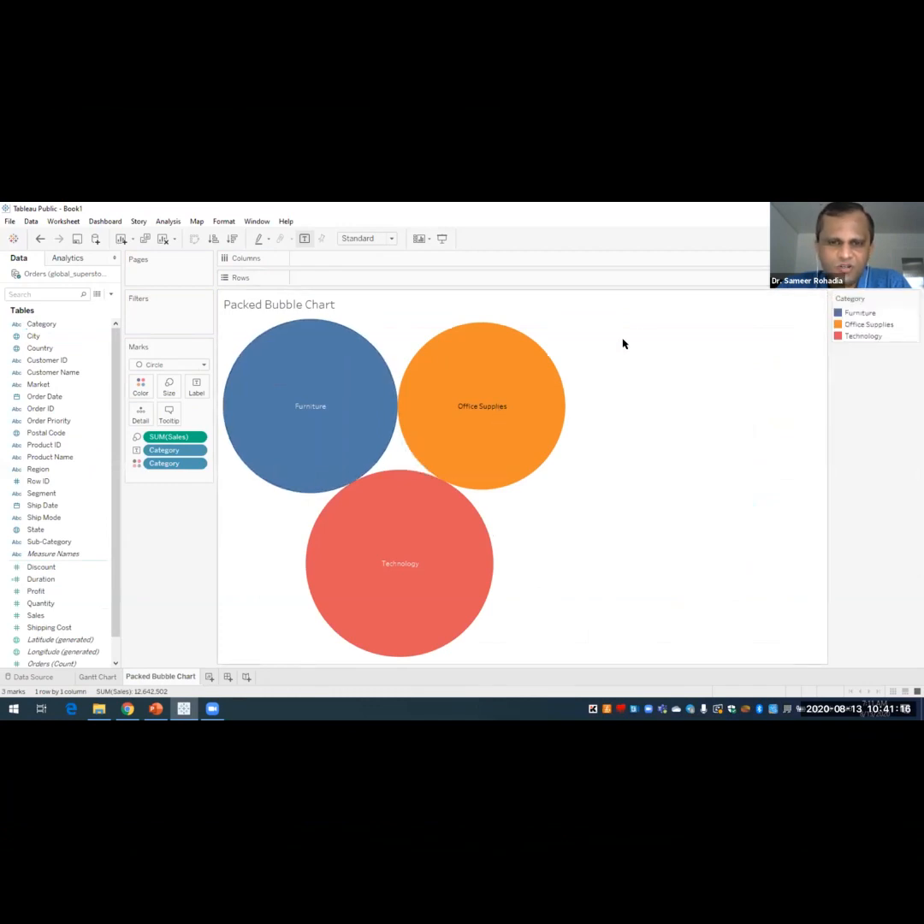
{"action": "mouse_move", "coordinate": [281, 468]}
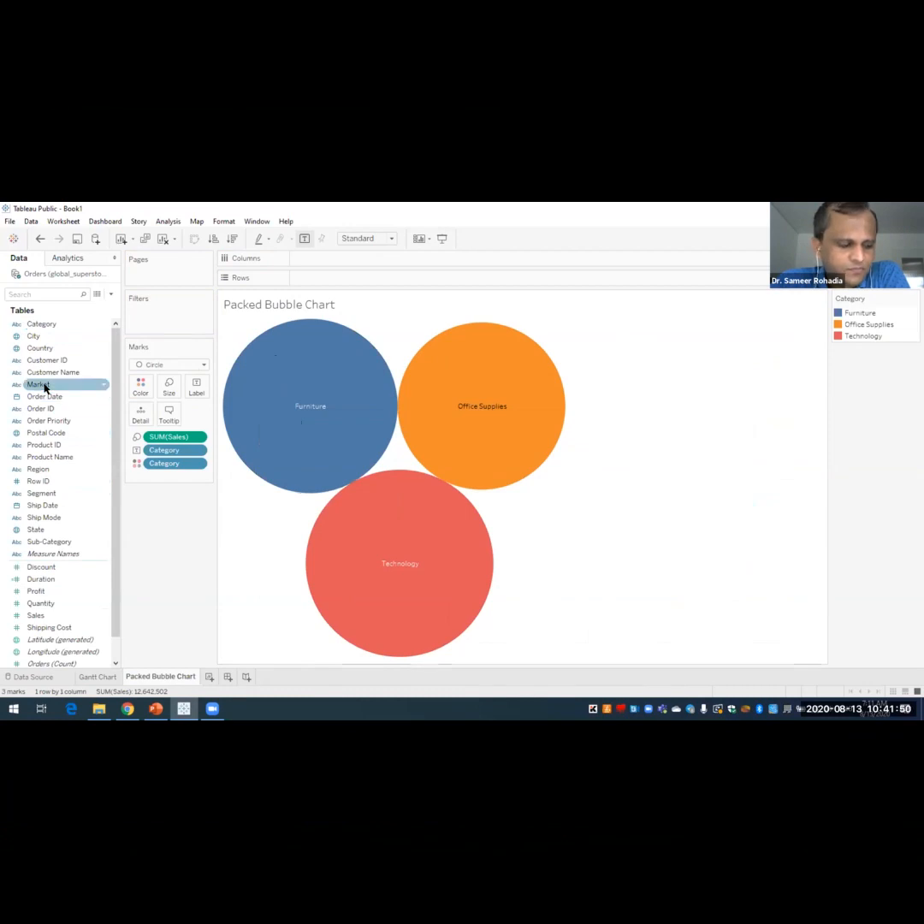
{"action": "left_click_drag", "start_coordinate": [45, 387], "coordinate": [141, 416]}
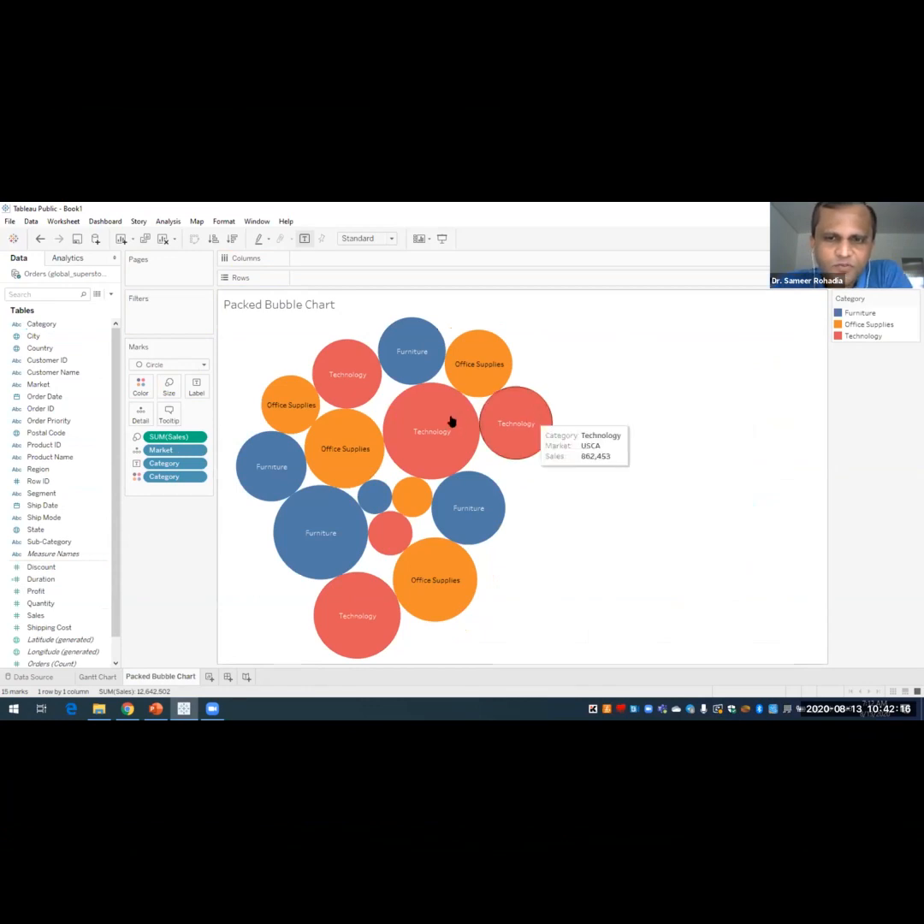
- Examine the category, market and sales details of individual bubbles in the packed bubble chart
{"action": "mouse_move", "coordinate": [422, 416]}
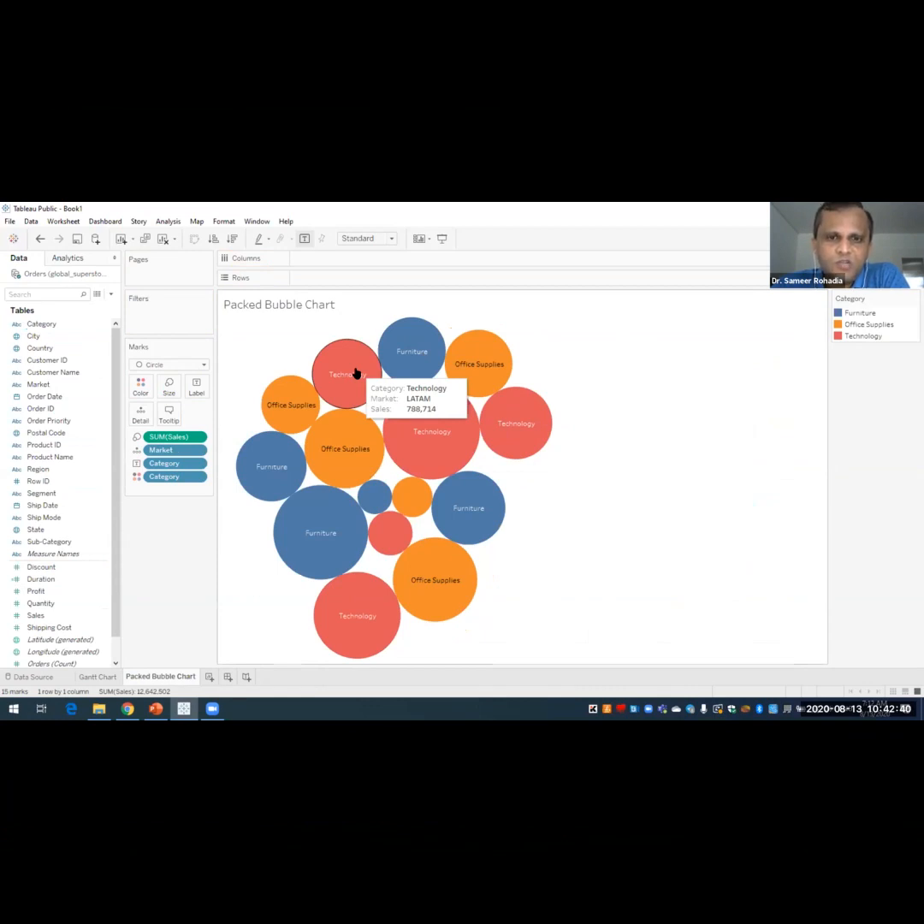
{"action": "mouse_move", "coordinate": [504, 498]}
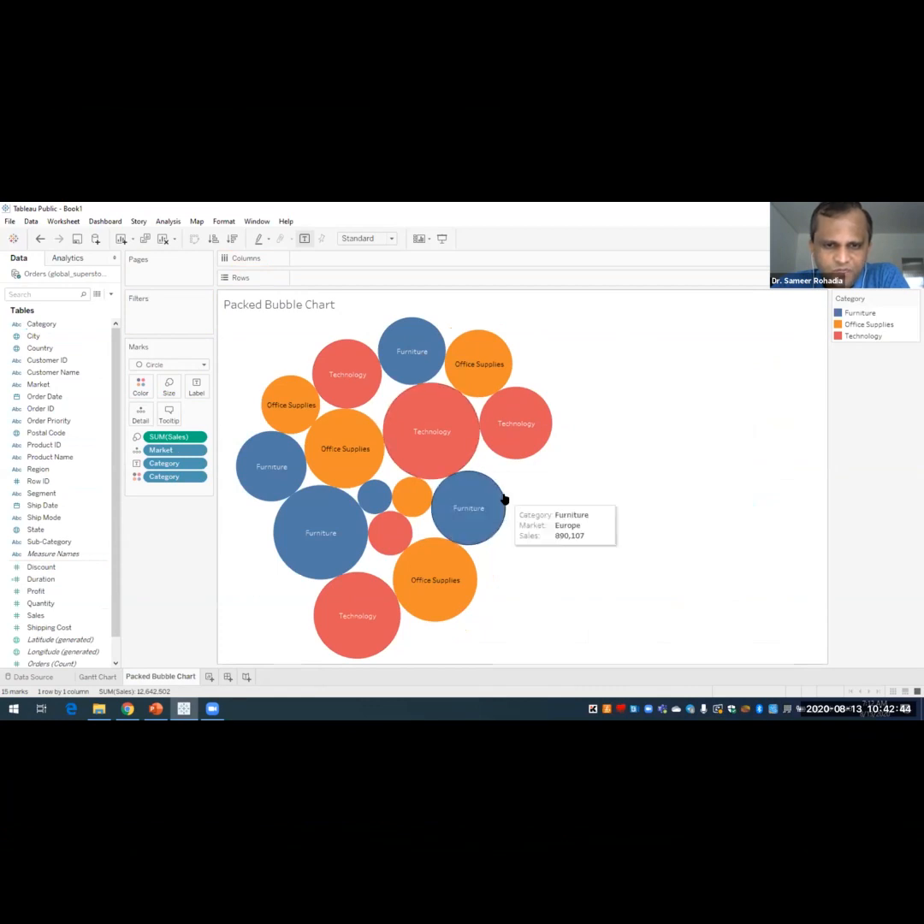
{"action": "mouse_move", "coordinate": [476, 449]}
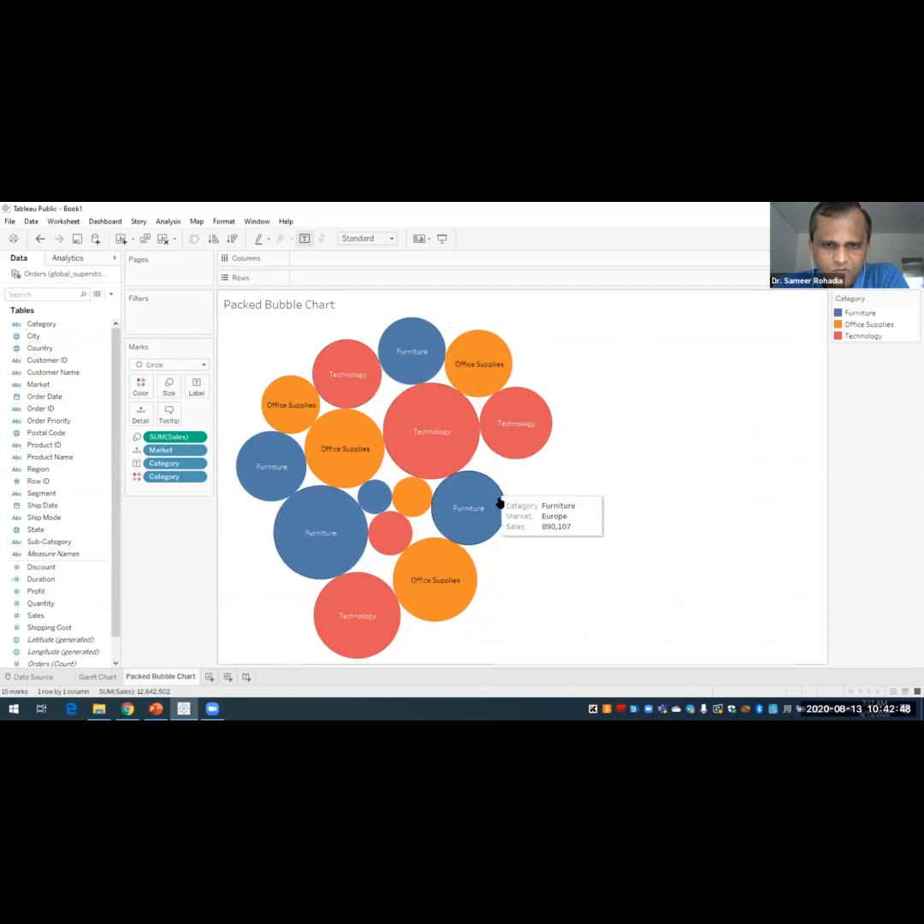
{"action": "mouse_move", "coordinate": [358, 595]}
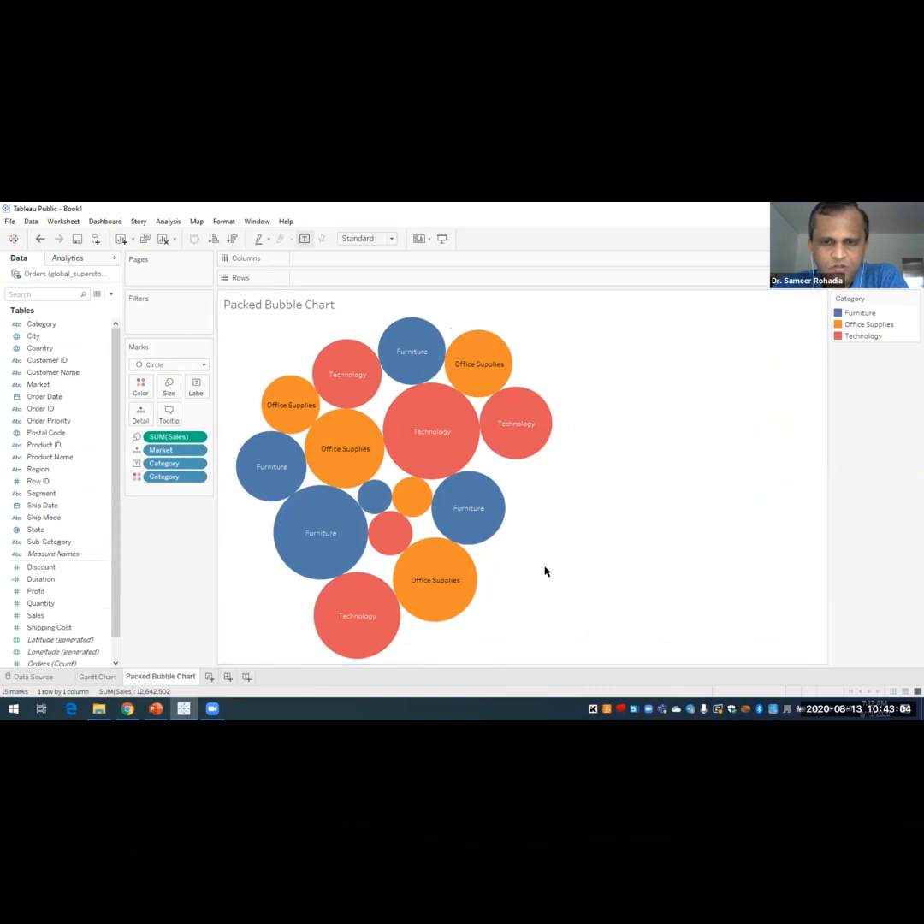
{"action": "left_click", "coordinate": [422, 494]}
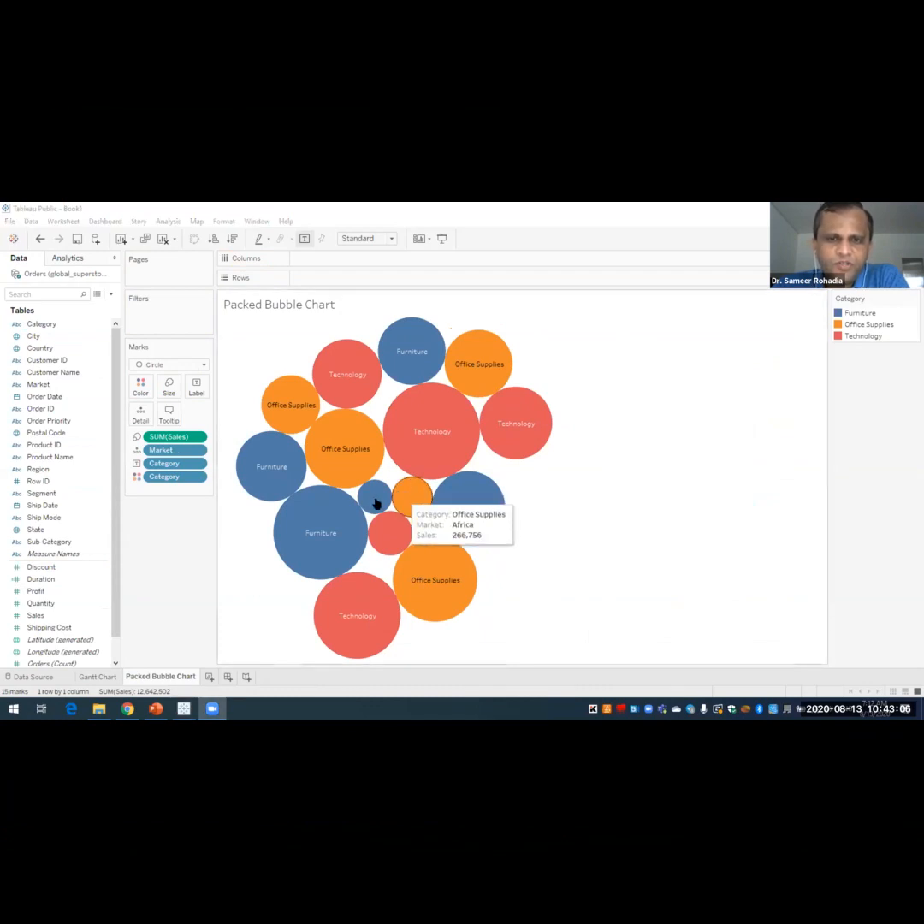
{"action": "mouse_move", "coordinate": [295, 533]}
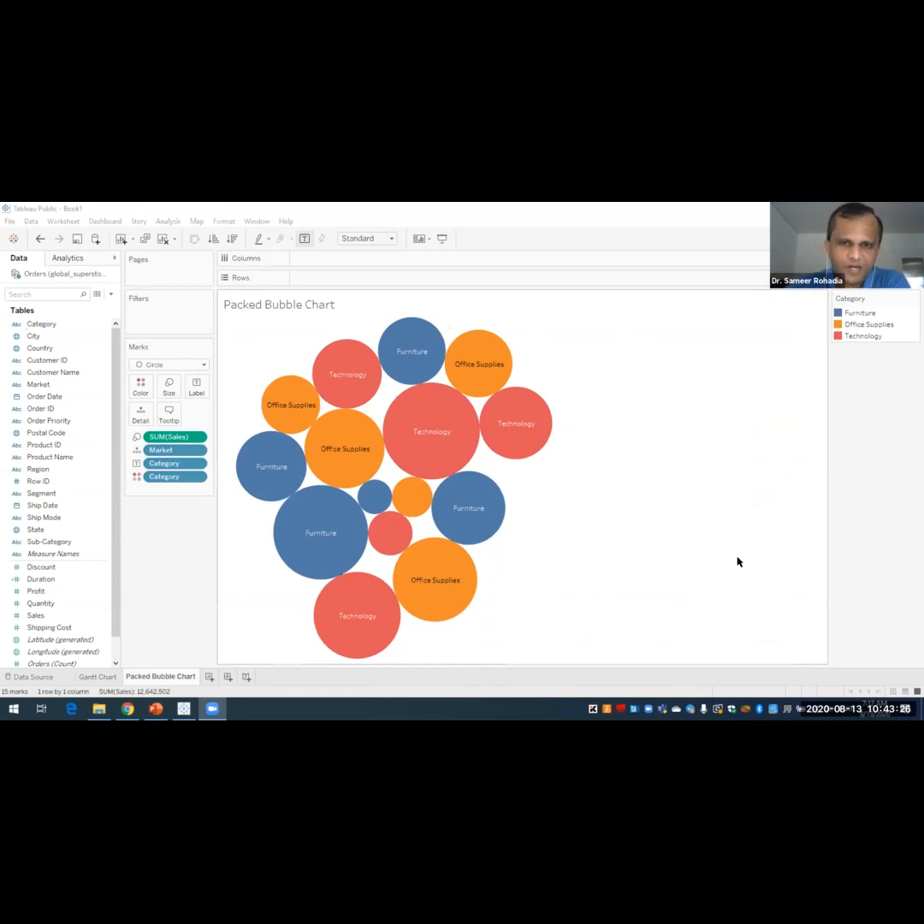
{"action": "mouse_move", "coordinate": [419, 416]}
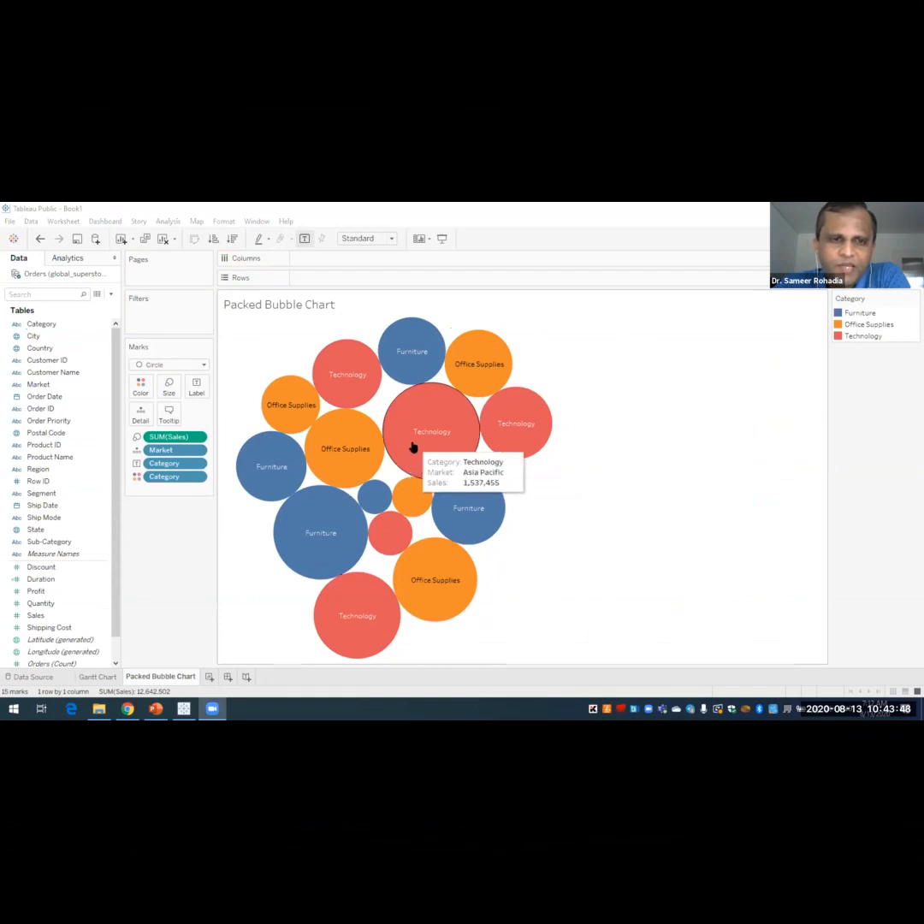
{"action": "left_click", "coordinate": [36, 385]}
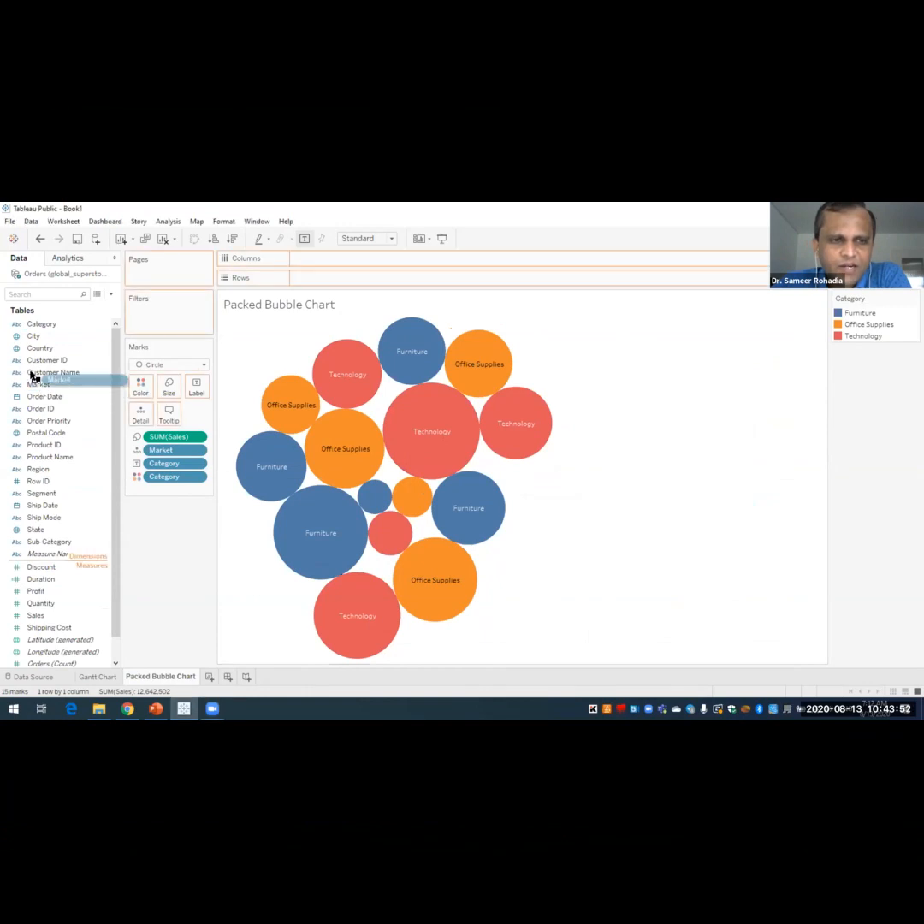
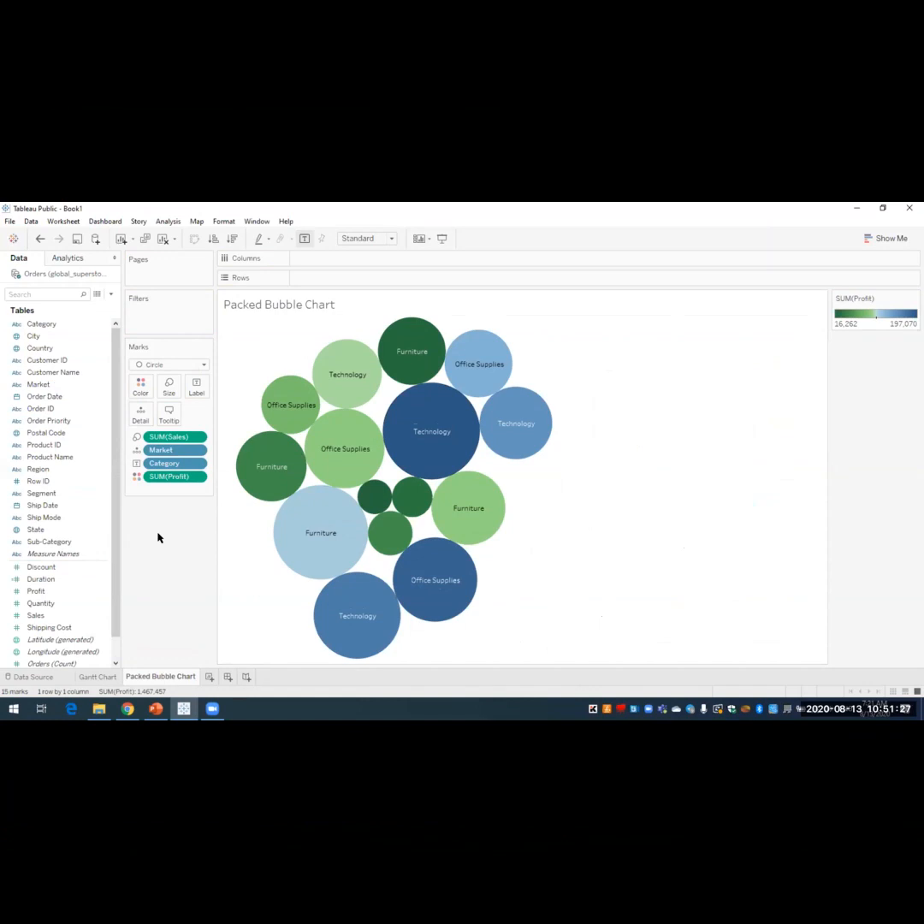
- Add Market to the bubble labels alongside Category
{"action": "left_click", "coordinate": [43, 384]}
{"action": "left_click_drag", "start_coordinate": [43, 385], "coordinate": [199, 388]}
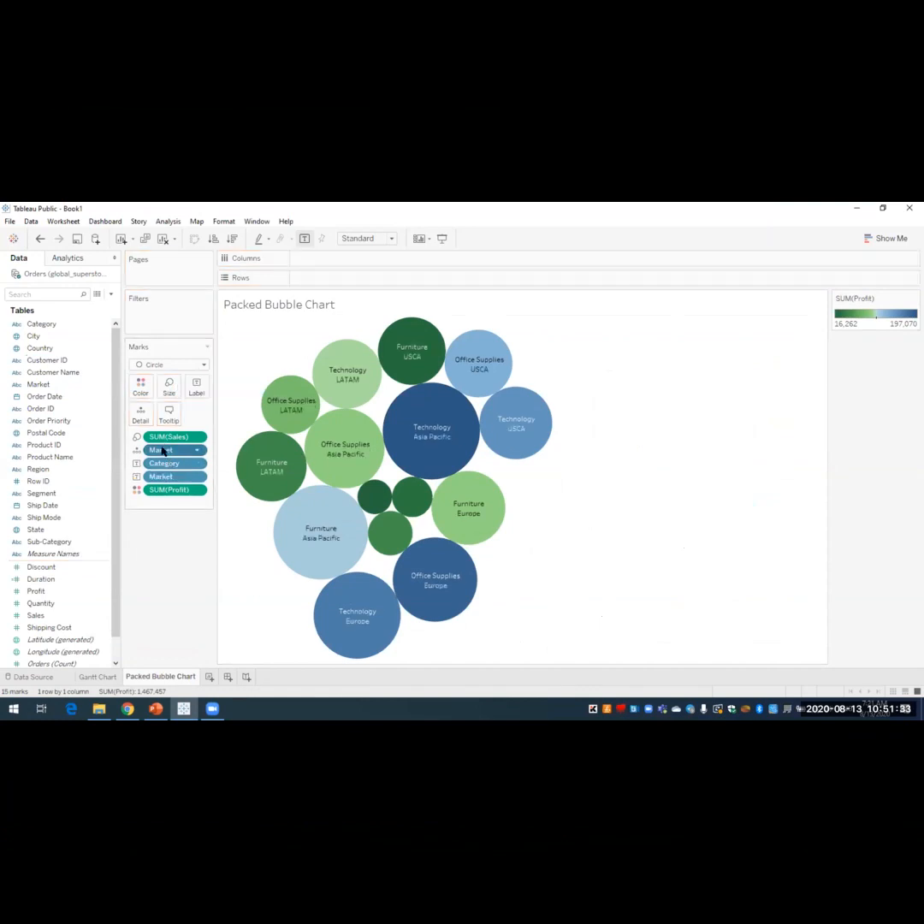
- Remove Market from the detail and from the bubble labels, restore the Market label, and remove it again
{"action": "left_click_drag", "start_coordinate": [162, 450], "coordinate": [169, 542]}
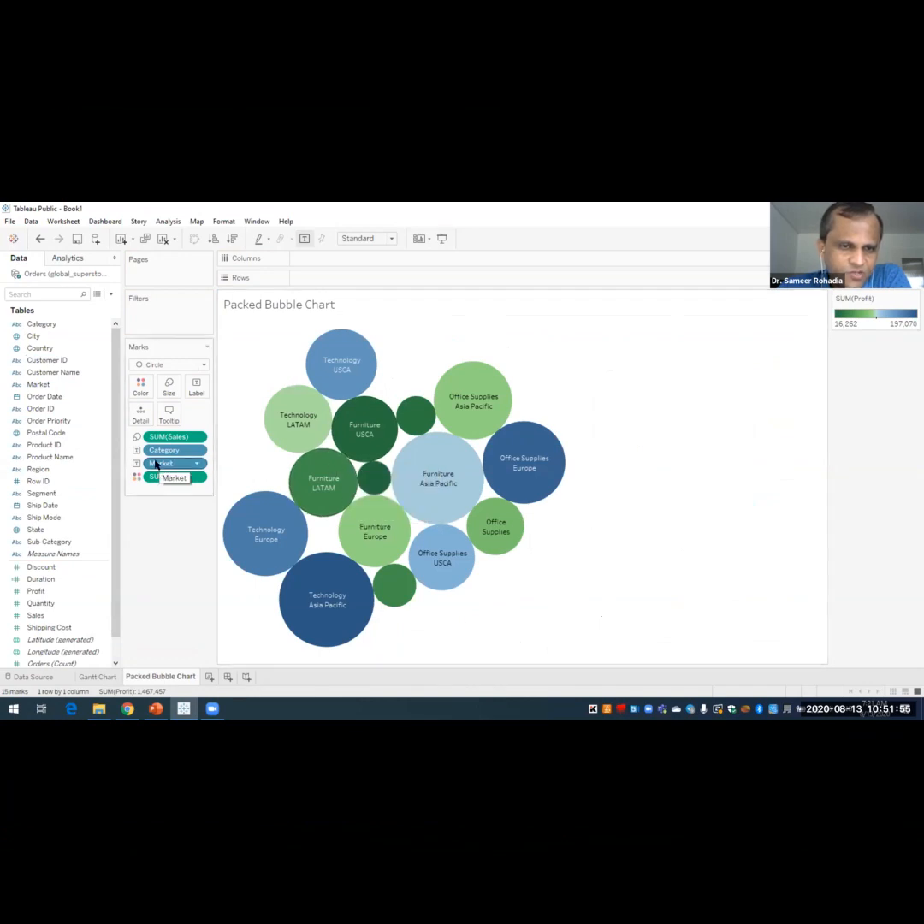
{"action": "left_click_drag", "start_coordinate": [157, 462], "coordinate": [147, 518]}
{"action": "mouse_move", "coordinate": [265, 419]}
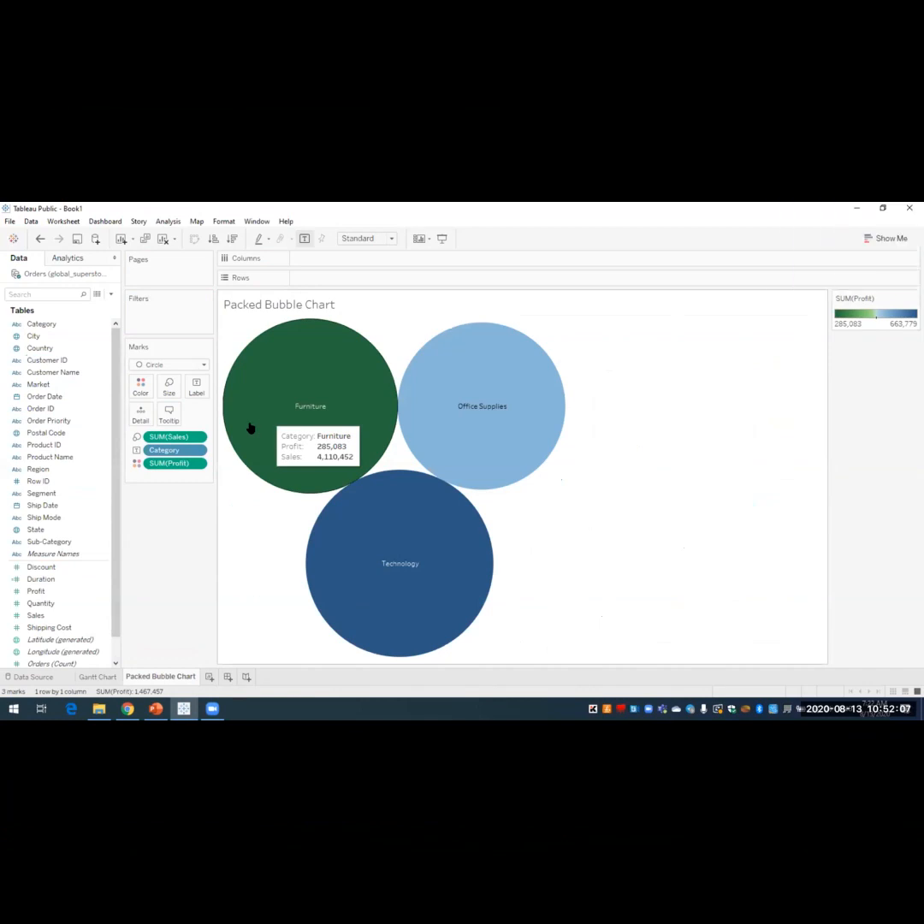
{"action": "left_click_drag", "start_coordinate": [38, 384], "coordinate": [168, 468]}
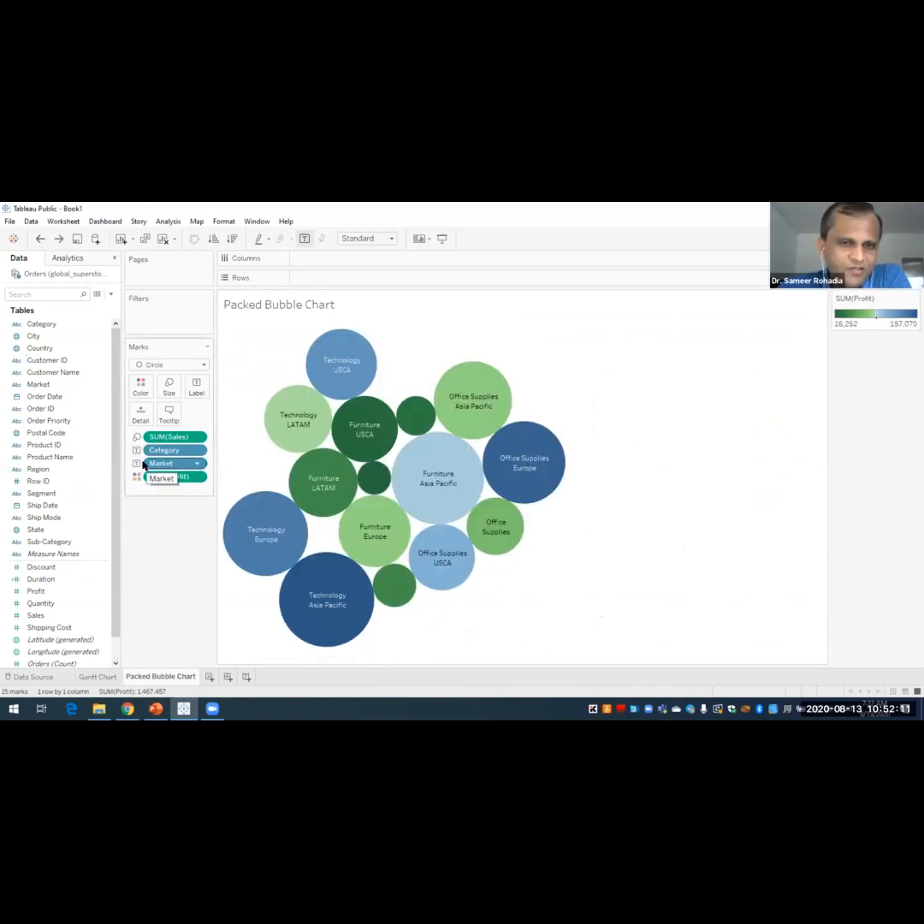
{"action": "left_click_drag", "start_coordinate": [144, 465], "coordinate": [155, 515]}
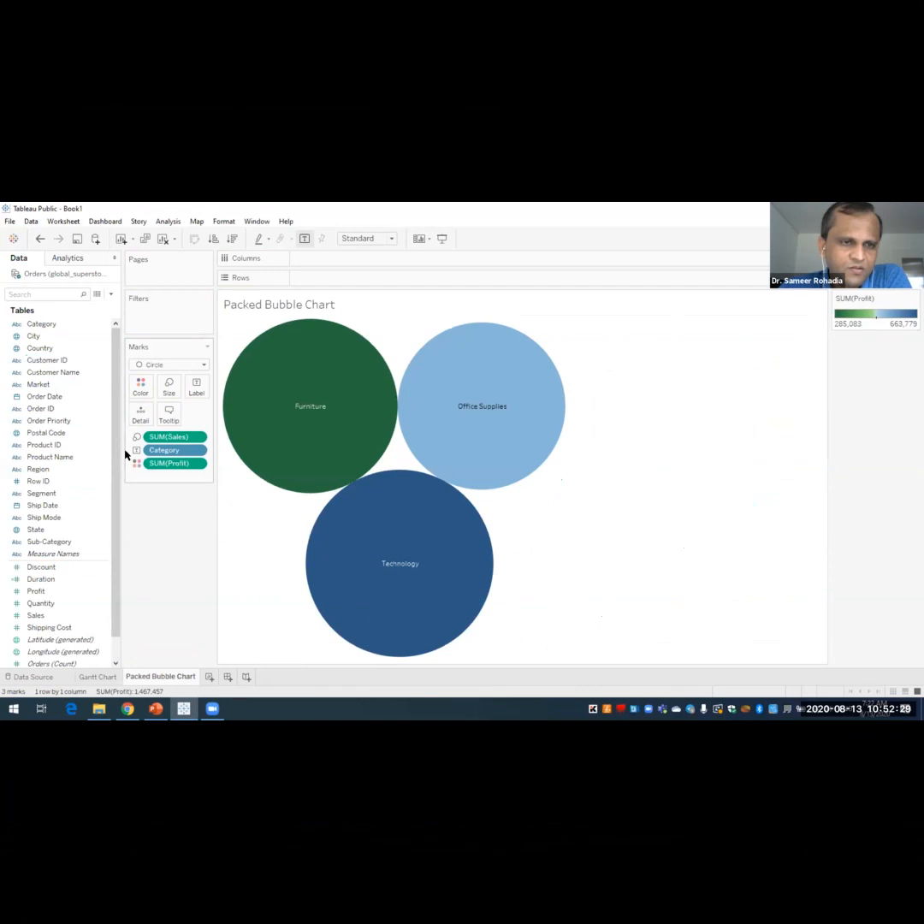
- Split the bubbles by Market again, keep Market only as a label without the detail, and inspect the bubbles
{"action": "left_click_drag", "start_coordinate": [50, 385], "coordinate": [149, 447]}
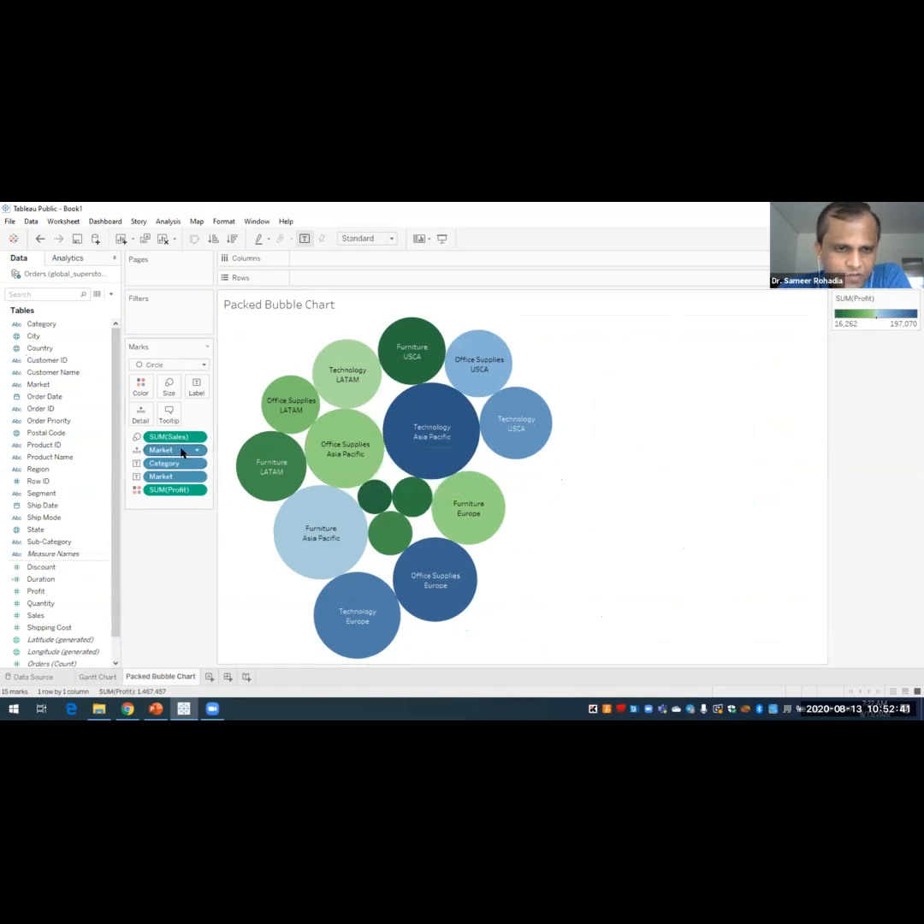
{"action": "left_click_drag", "start_coordinate": [179, 451], "coordinate": [185, 566]}
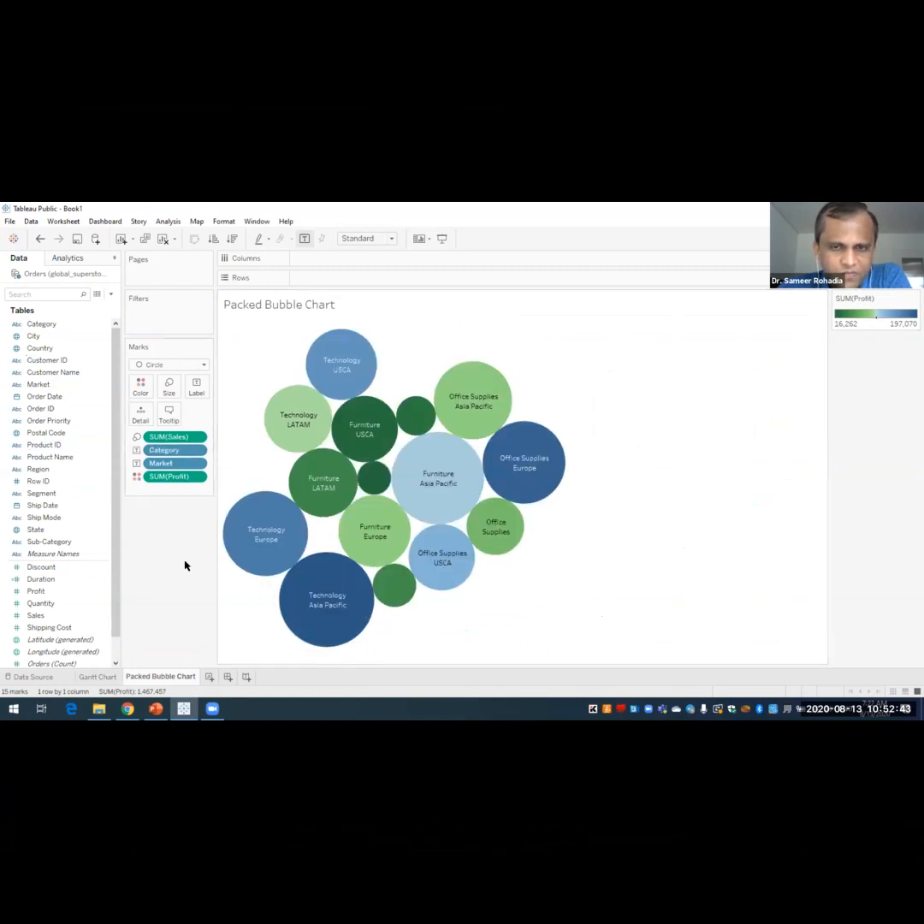
{"action": "mouse_move", "coordinate": [511, 539]}
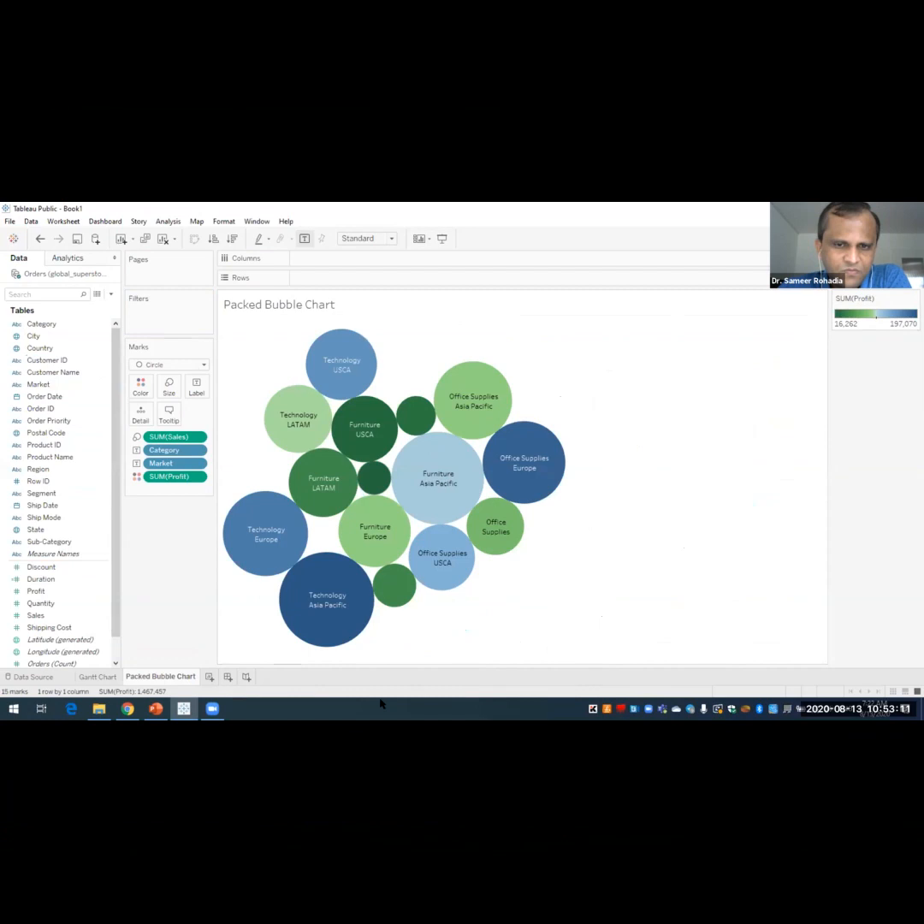
{"action": "left_click", "coordinate": [556, 347]}
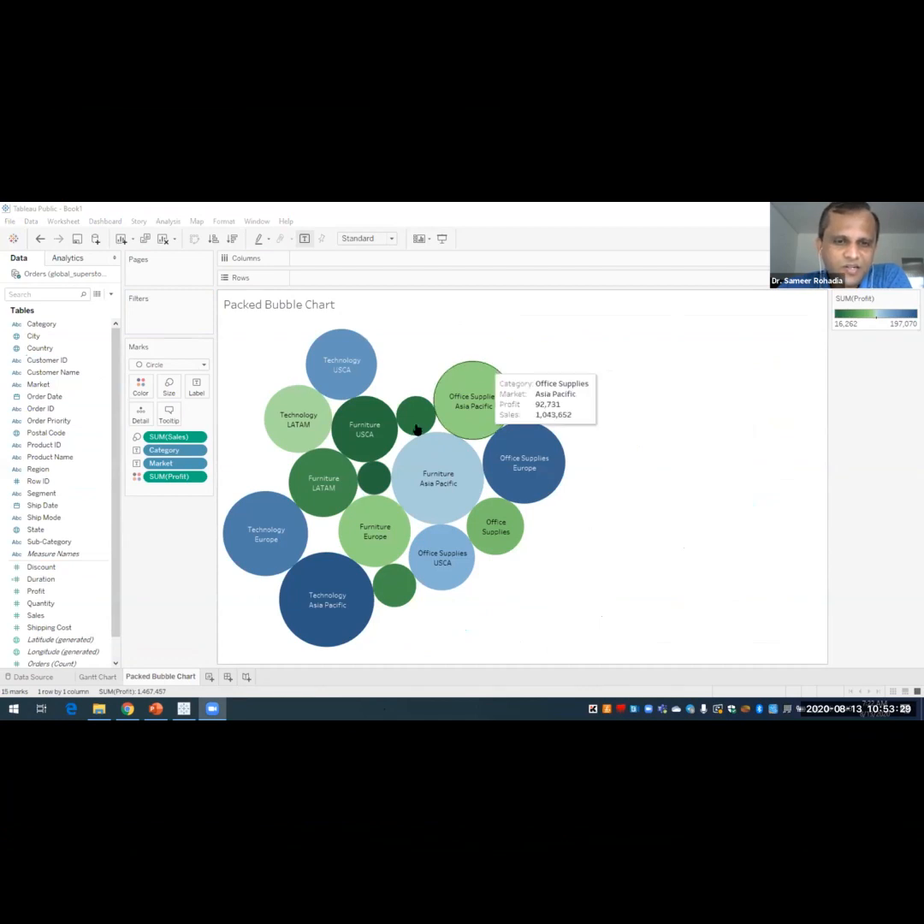
{"action": "mouse_move", "coordinate": [336, 482]}
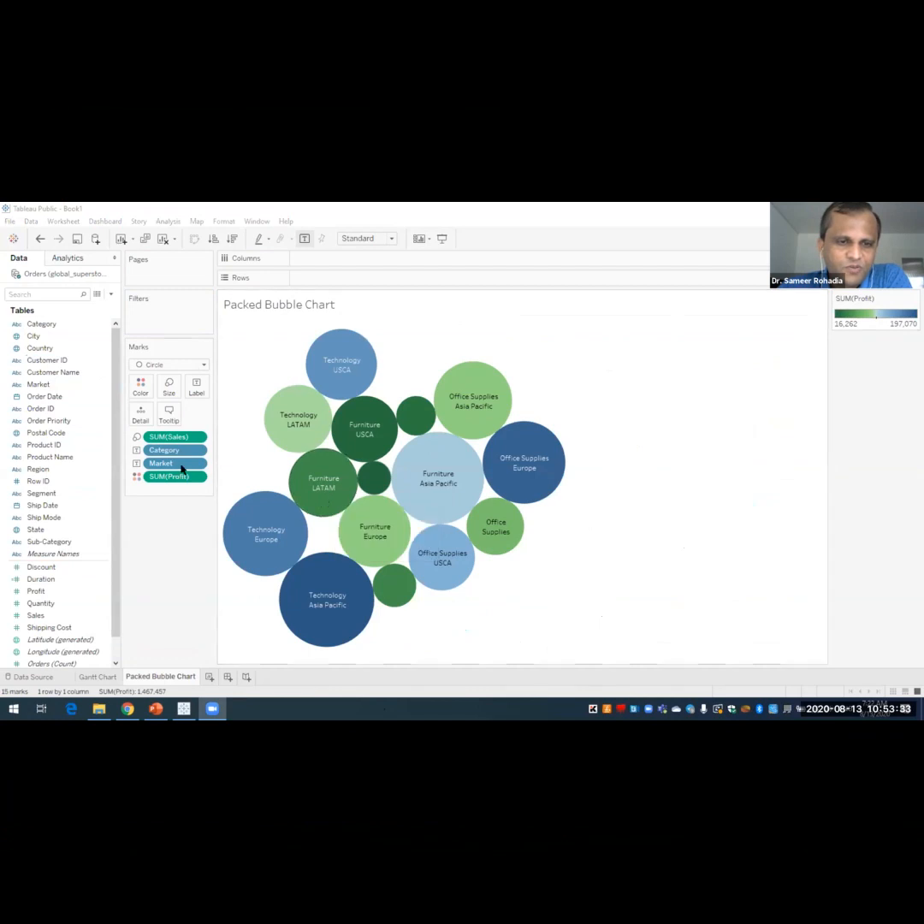
- Remove the Market label and add Market back first as a detail and again as a bubble label
{"action": "left_click_drag", "start_coordinate": [161, 463], "coordinate": [138, 524]}
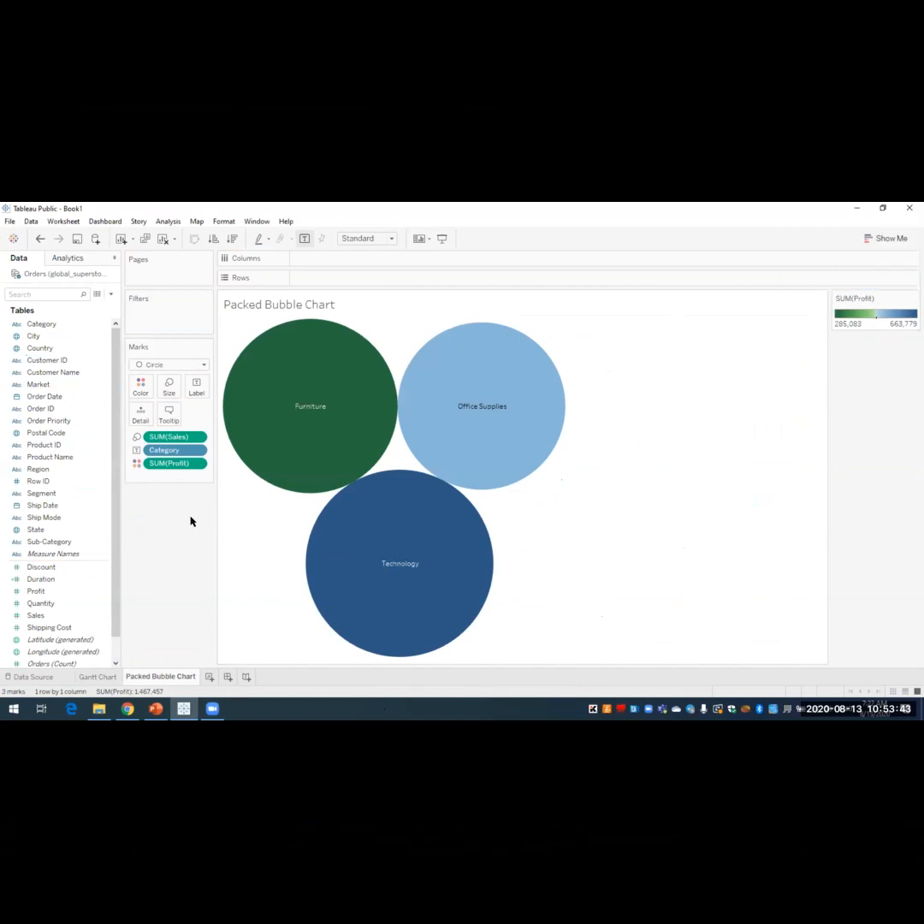
{"action": "left_click_drag", "start_coordinate": [40, 385], "coordinate": [139, 416]}
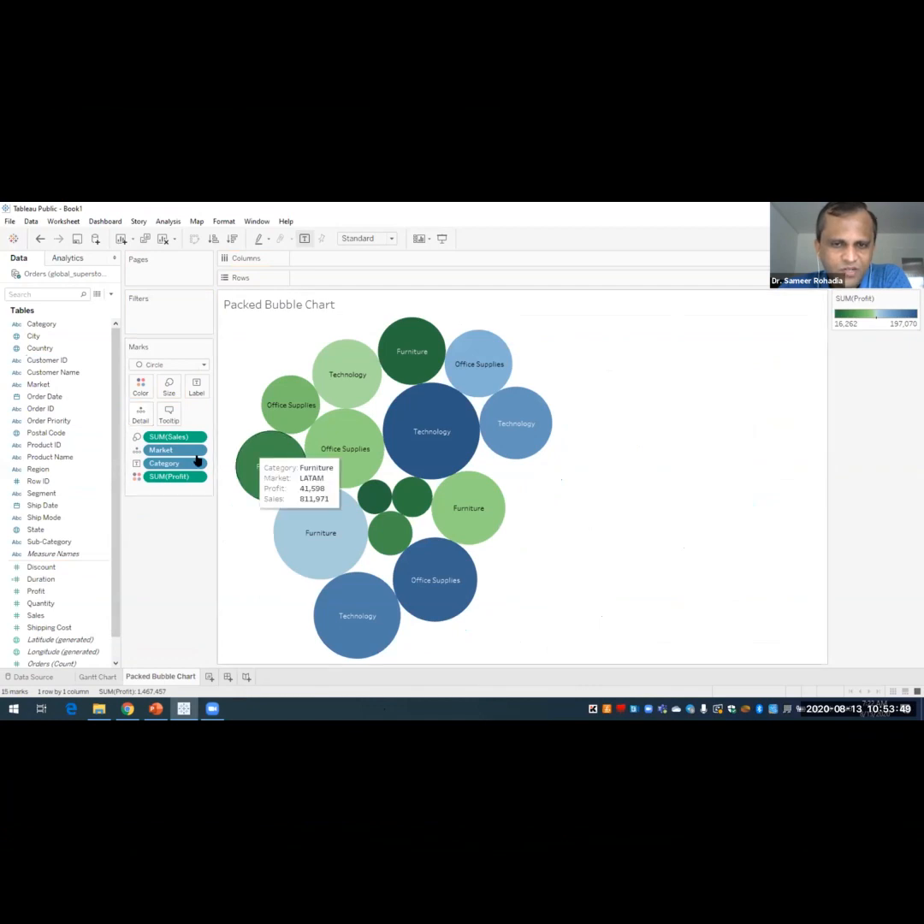
{"action": "left_click_drag", "start_coordinate": [37, 384], "coordinate": [196, 388]}
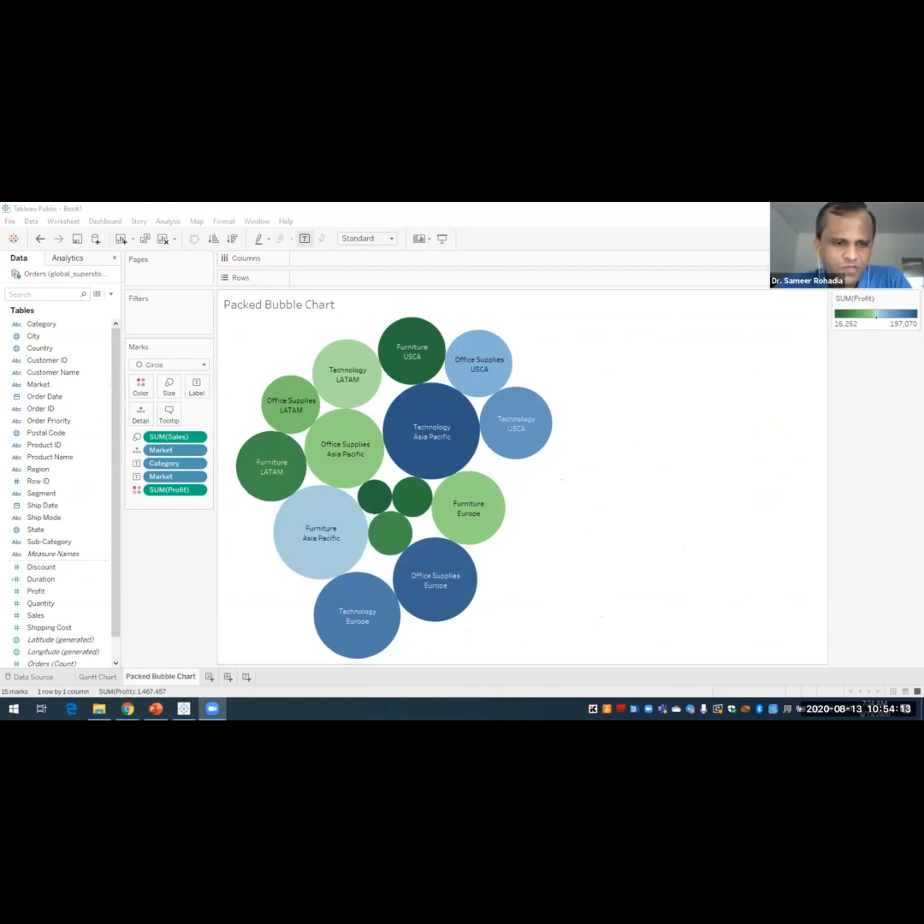
- Switch to PowerPoint and show the Pareto Chart slide
{"action": "left_click", "coordinate": [156, 708]}
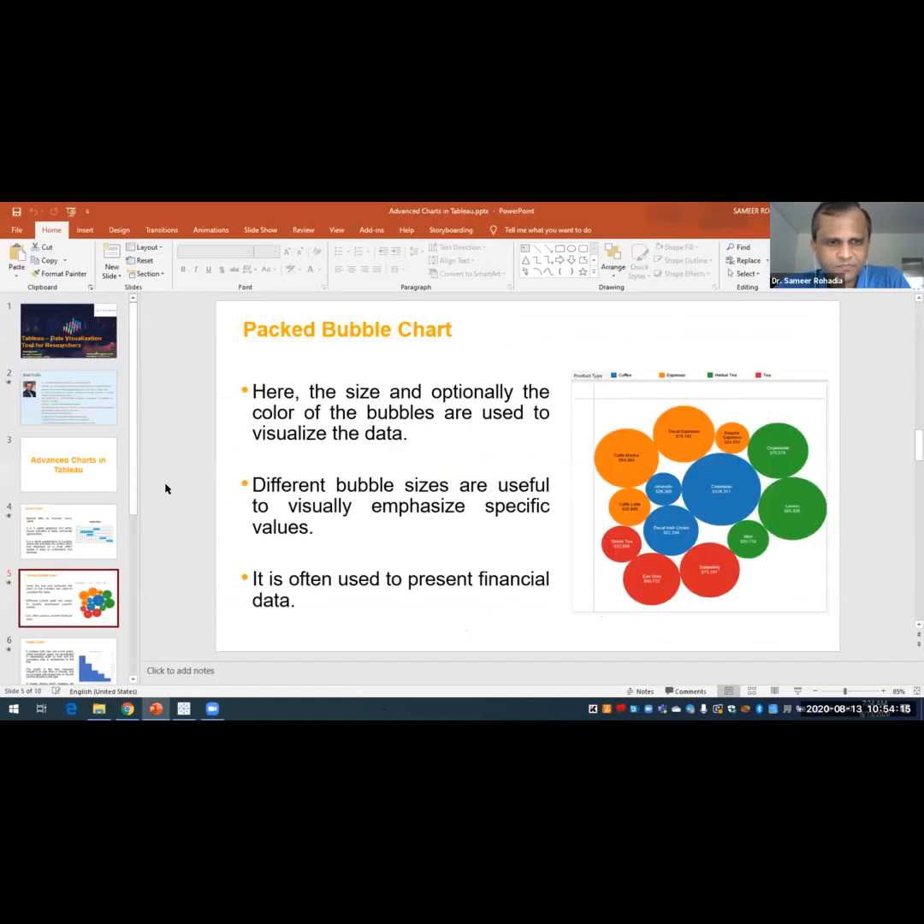
{"action": "left_click", "coordinate": [69, 665]}
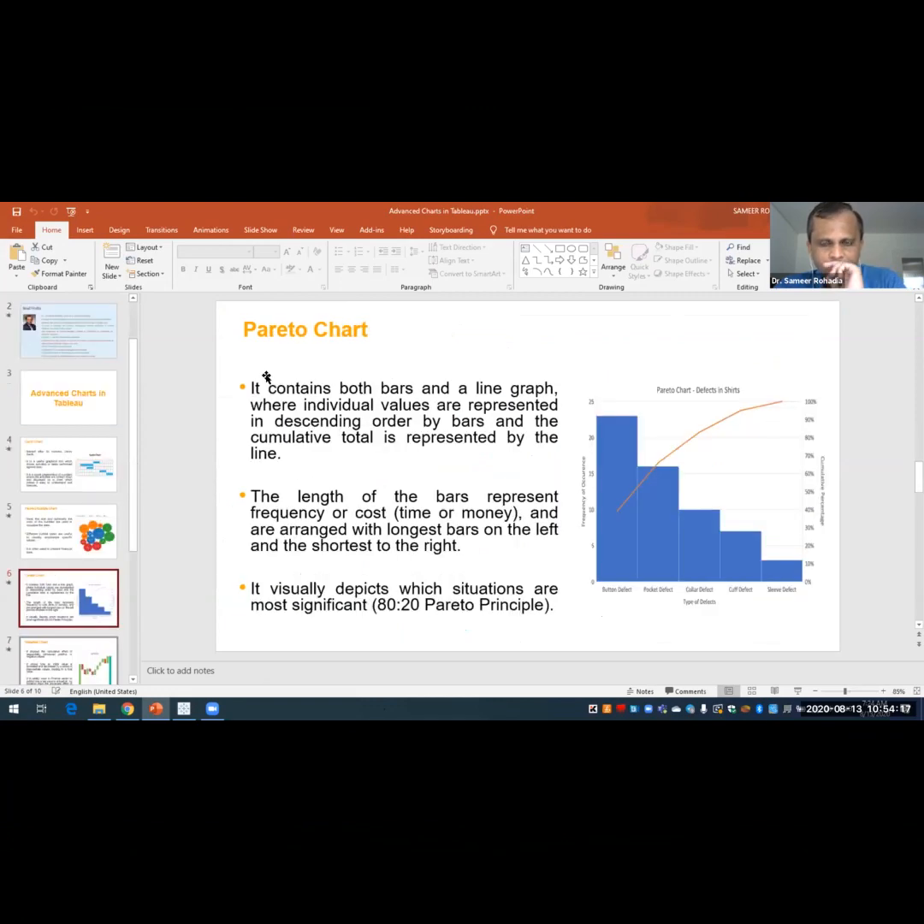
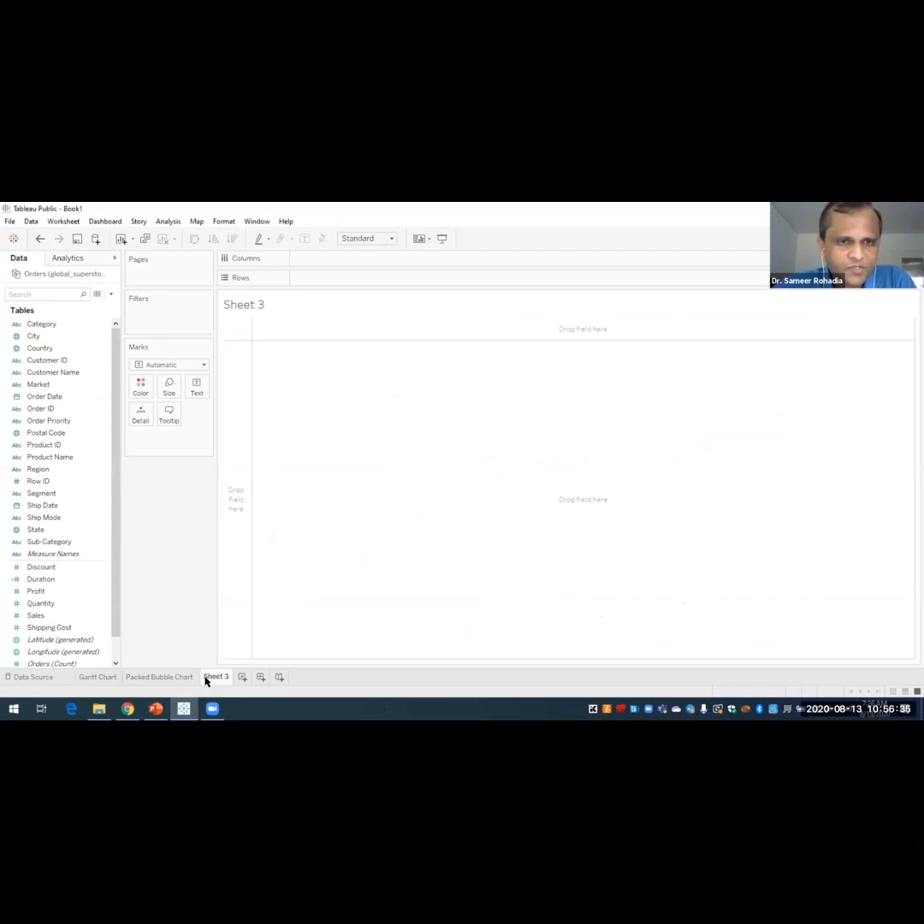
- On Tableau's empty Sheet 3, place Sub-Category on Columns and the sum of Sales on Rows
{"action": "left_click", "coordinate": [37, 469]}
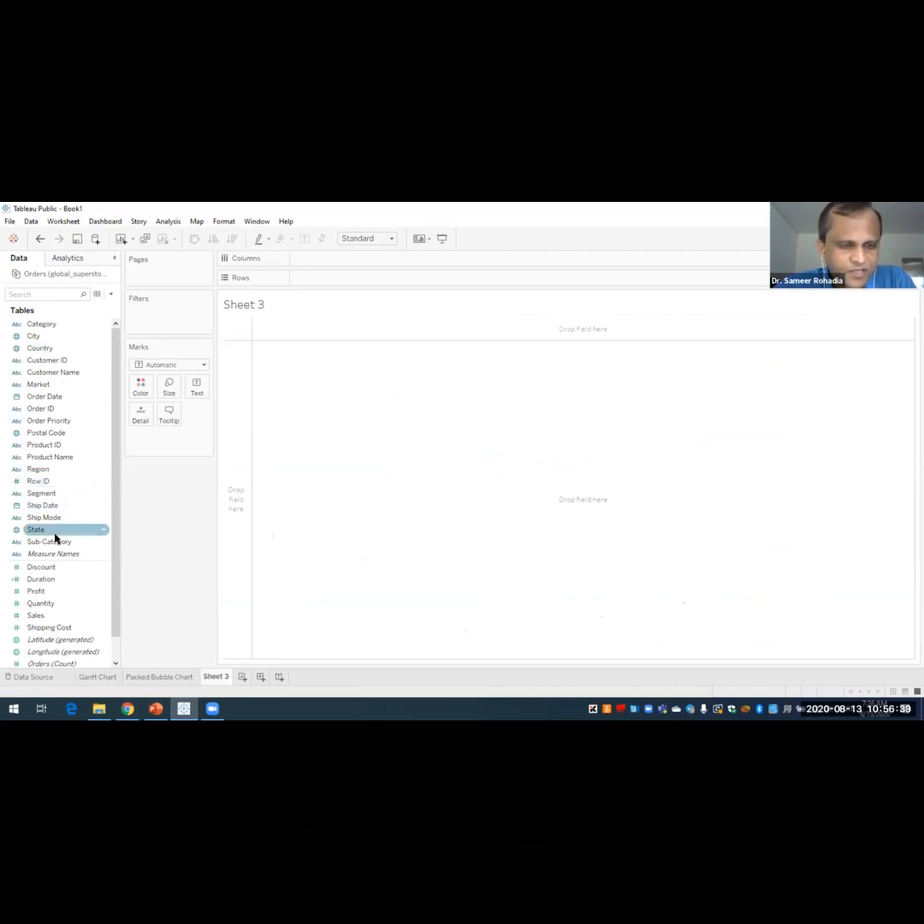
{"action": "left_click", "coordinate": [52, 544]}
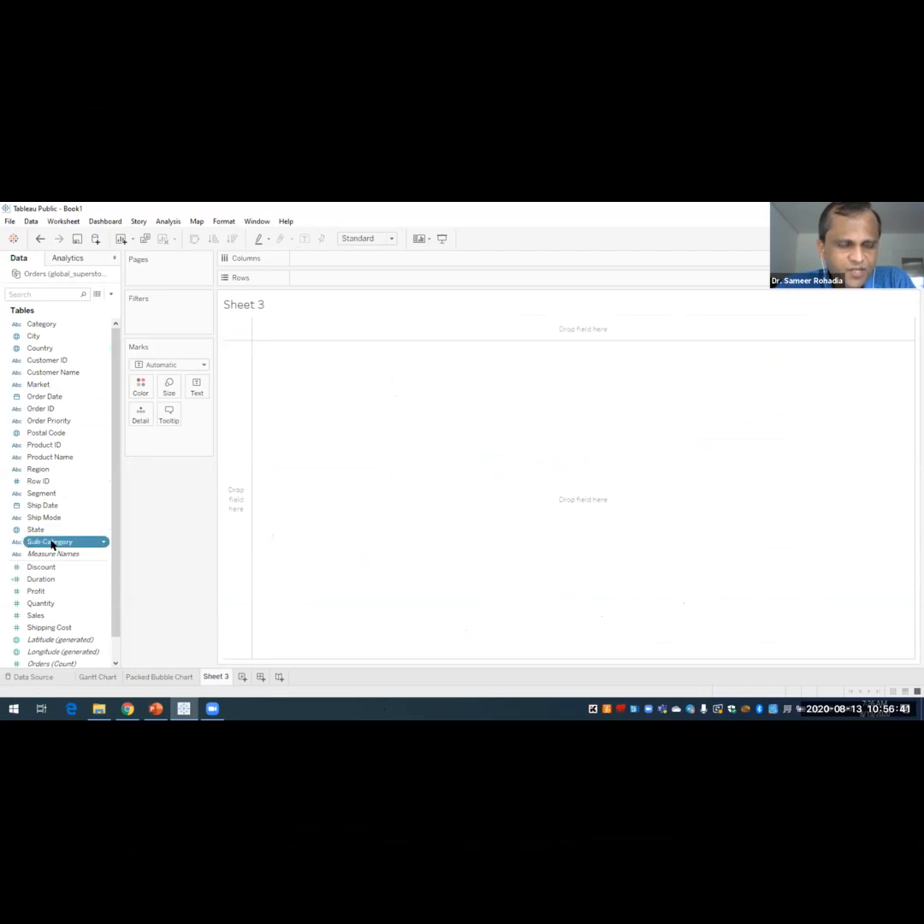
{"action": "left_click_drag", "start_coordinate": [53, 544], "coordinate": [330, 261]}
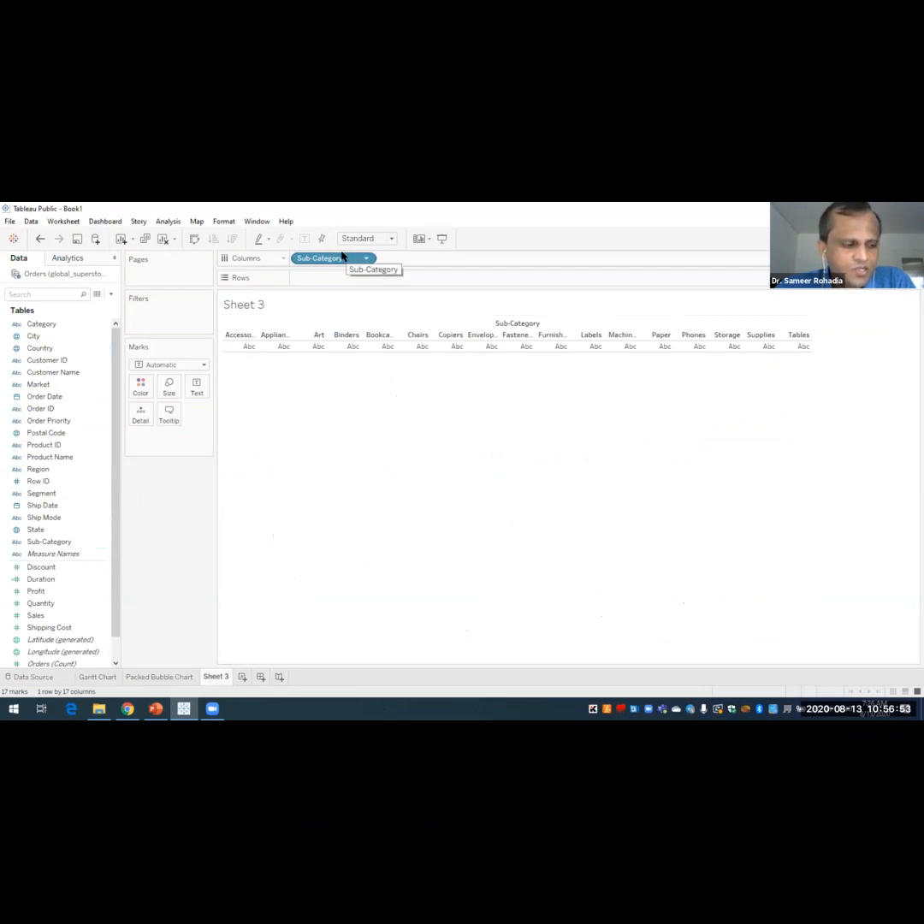
{"action": "left_click", "coordinate": [47, 616]}
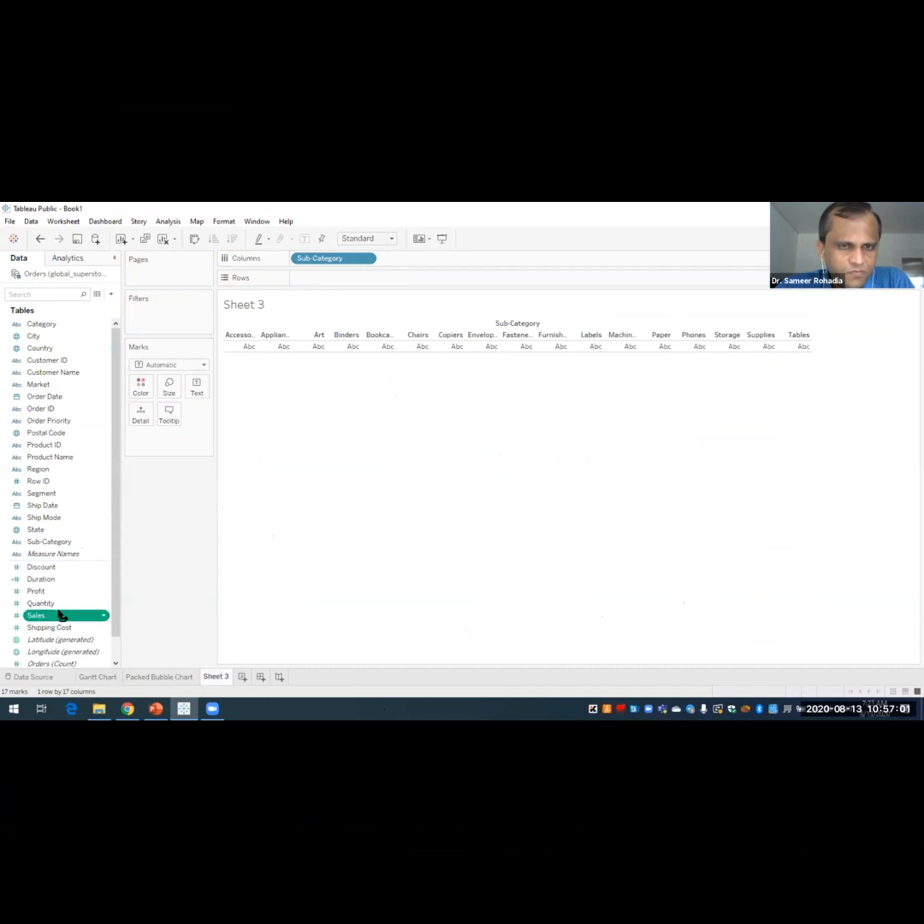
{"action": "left_click_drag", "start_coordinate": [60, 616], "coordinate": [323, 275]}
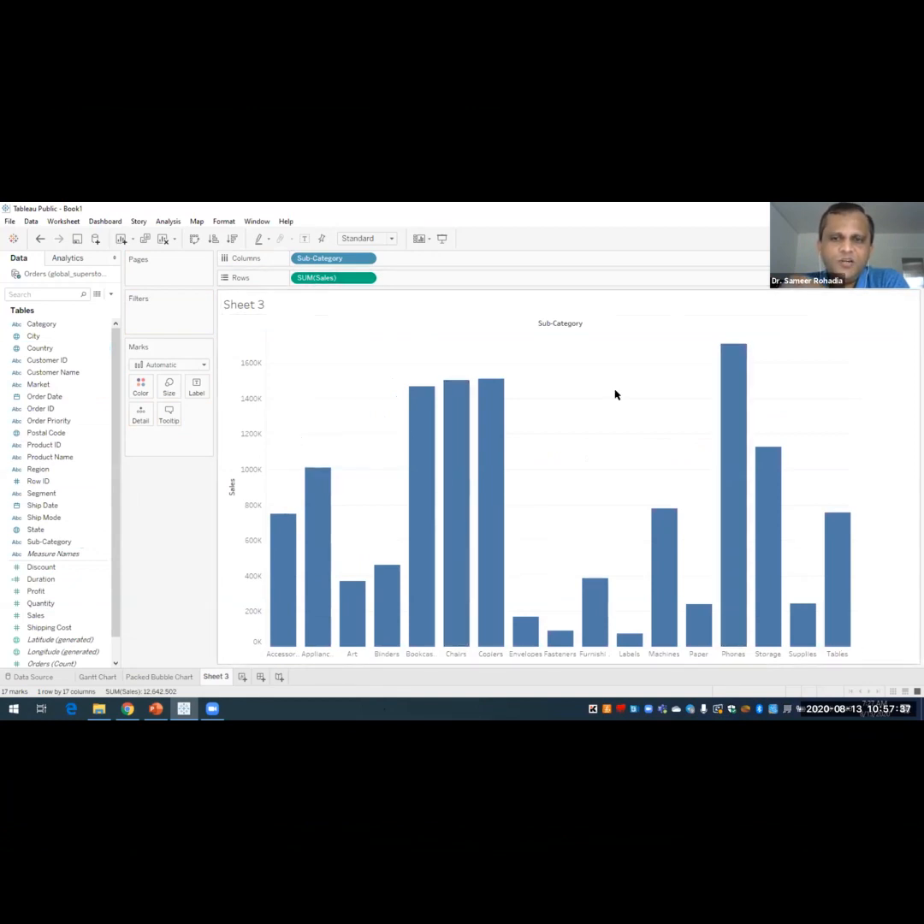
- Sort Sub-Category in descending order by the field Sales with Sum aggregation, and close the sort settings
{"action": "mouse_move", "coordinate": [729, 365]}
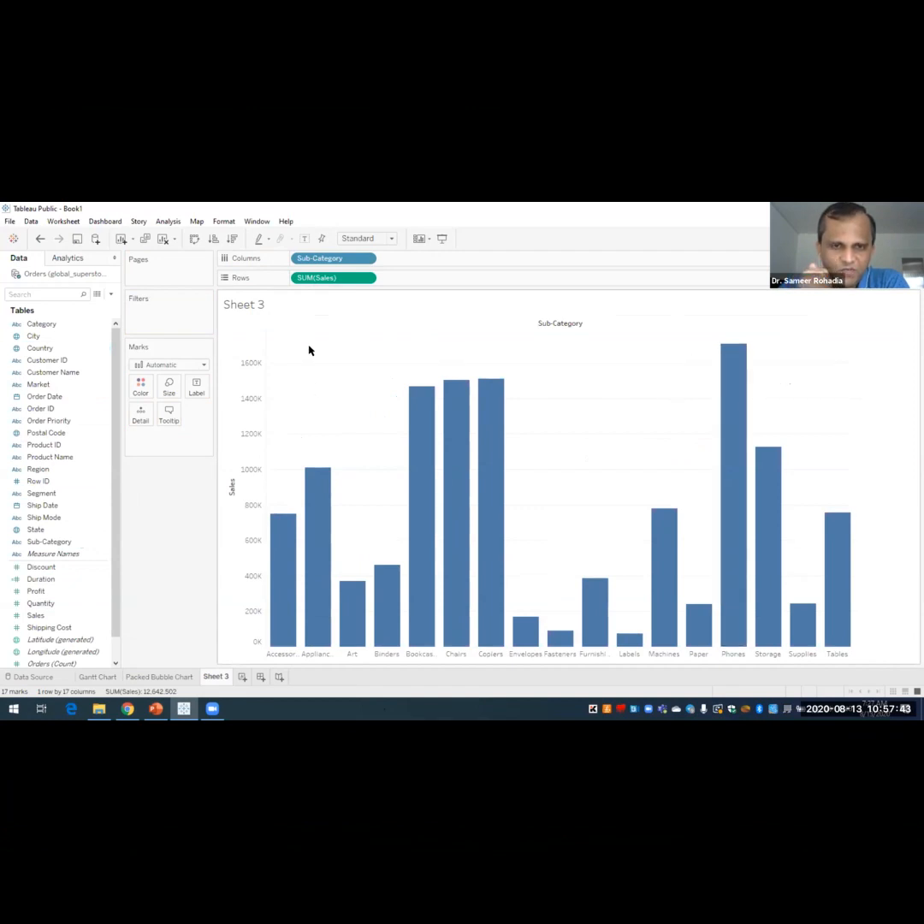
{"action": "mouse_move", "coordinate": [785, 571]}
{"action": "mouse_move", "coordinate": [804, 624]}
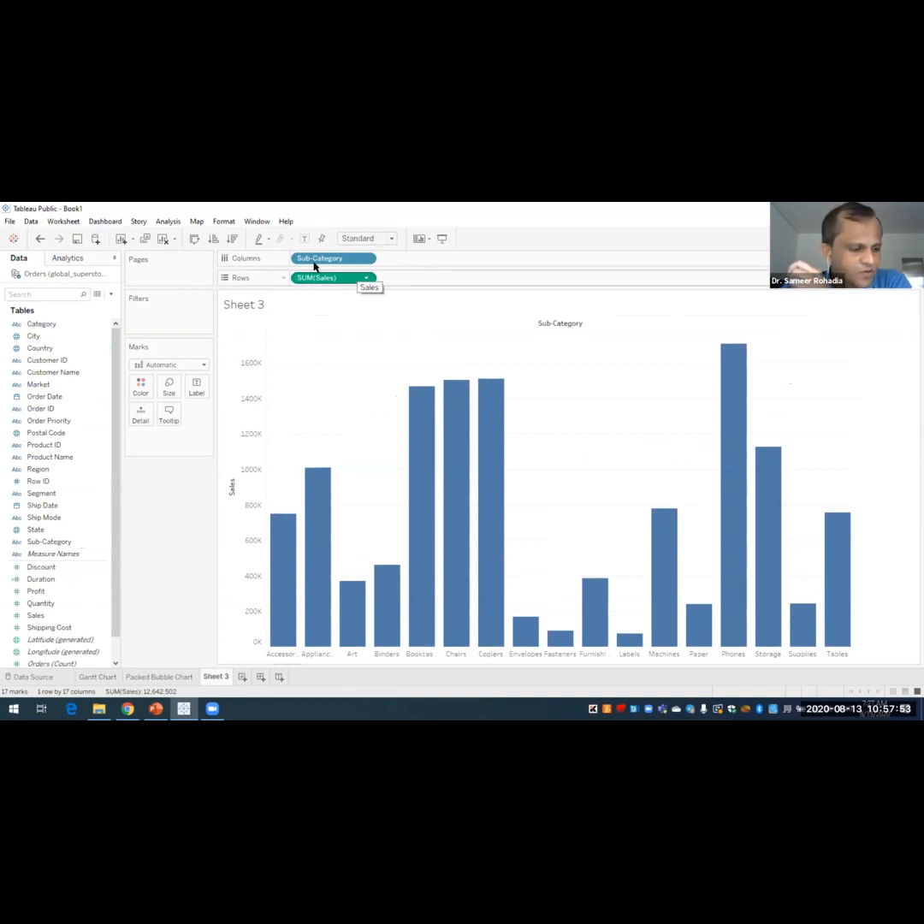
{"action": "left_click", "coordinate": [365, 258]}
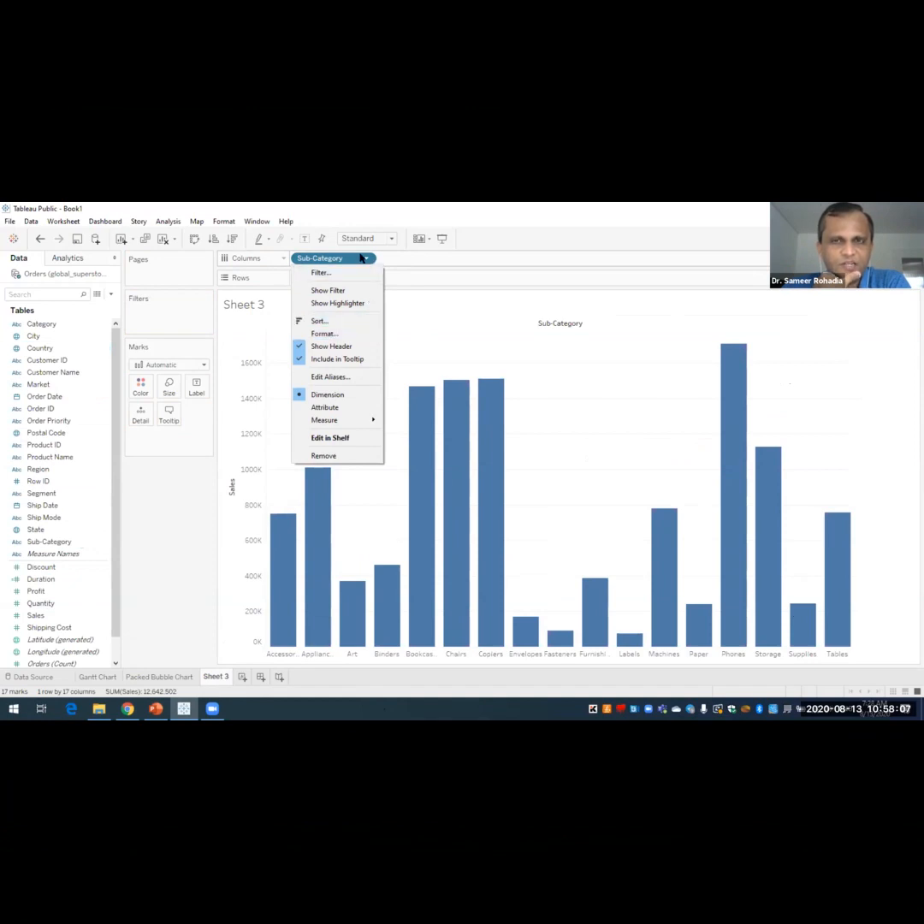
{"action": "left_click", "coordinate": [350, 323]}
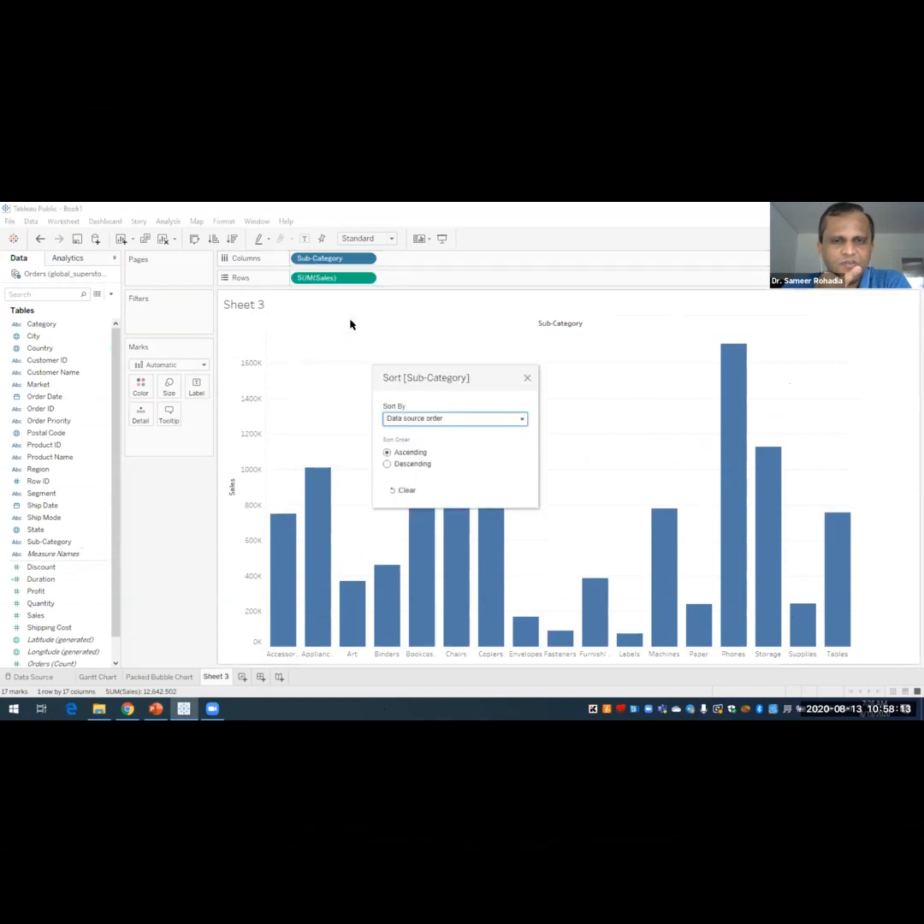
{"action": "left_click_drag", "start_coordinate": [482, 373], "coordinate": [478, 316]}
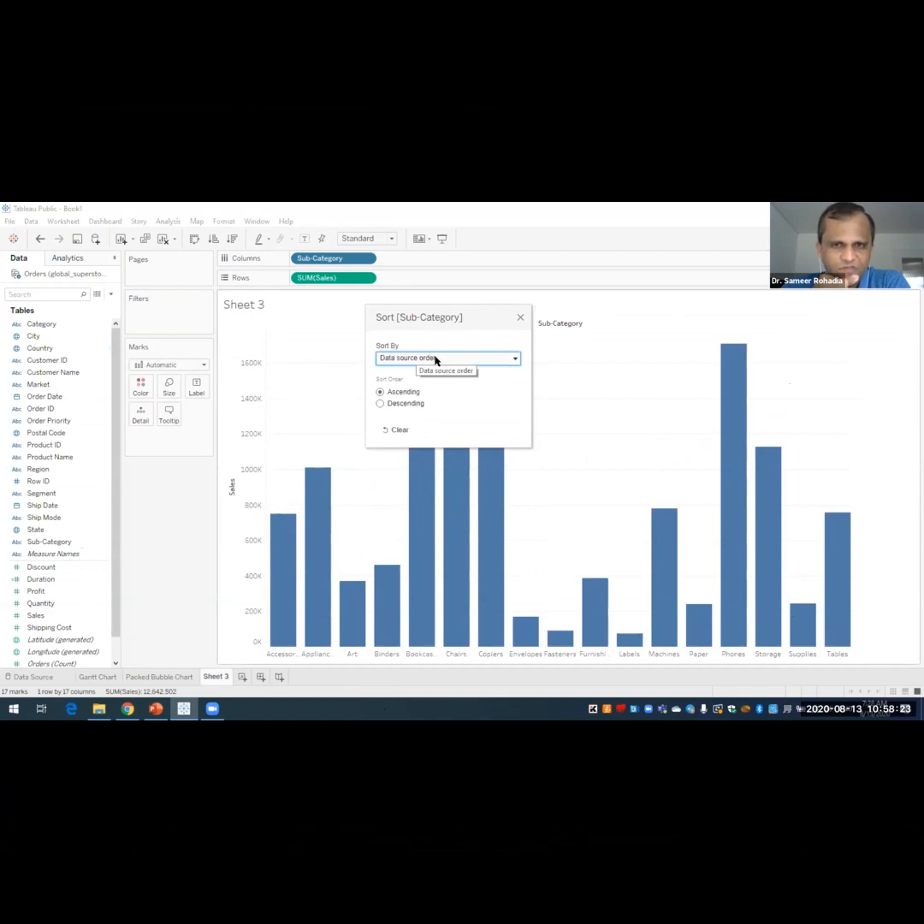
{"action": "left_click", "coordinate": [435, 360]}
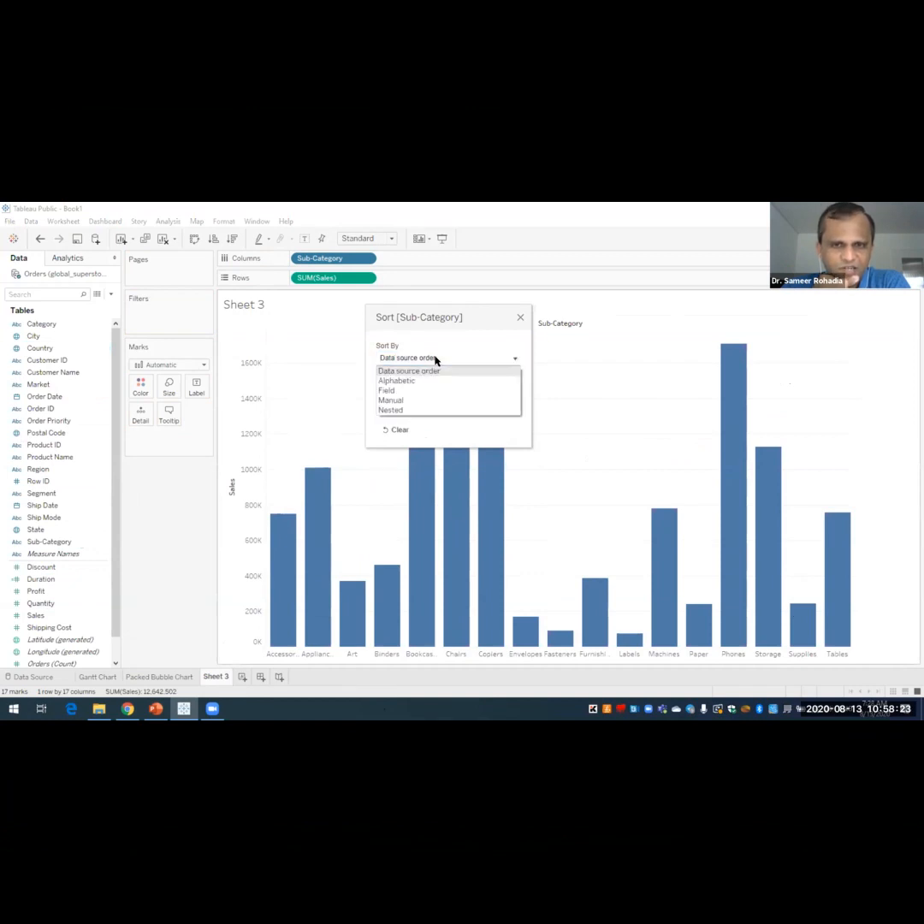
{"action": "left_click", "coordinate": [407, 392]}
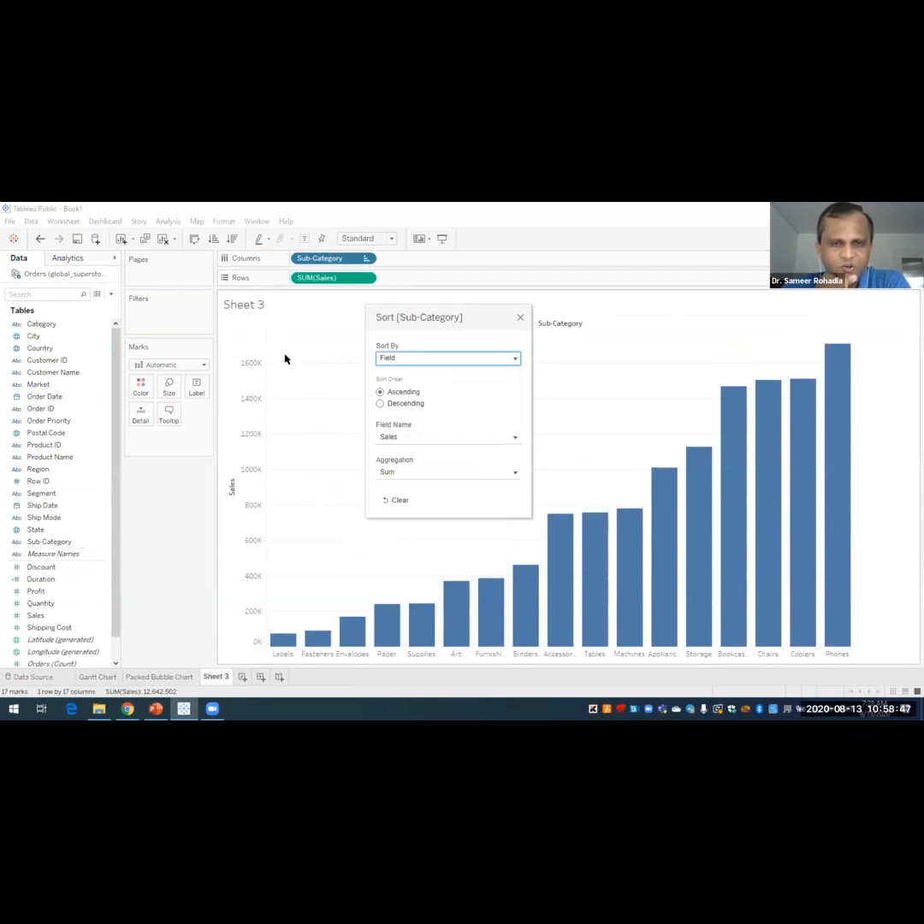
{"action": "left_click", "coordinate": [379, 403]}
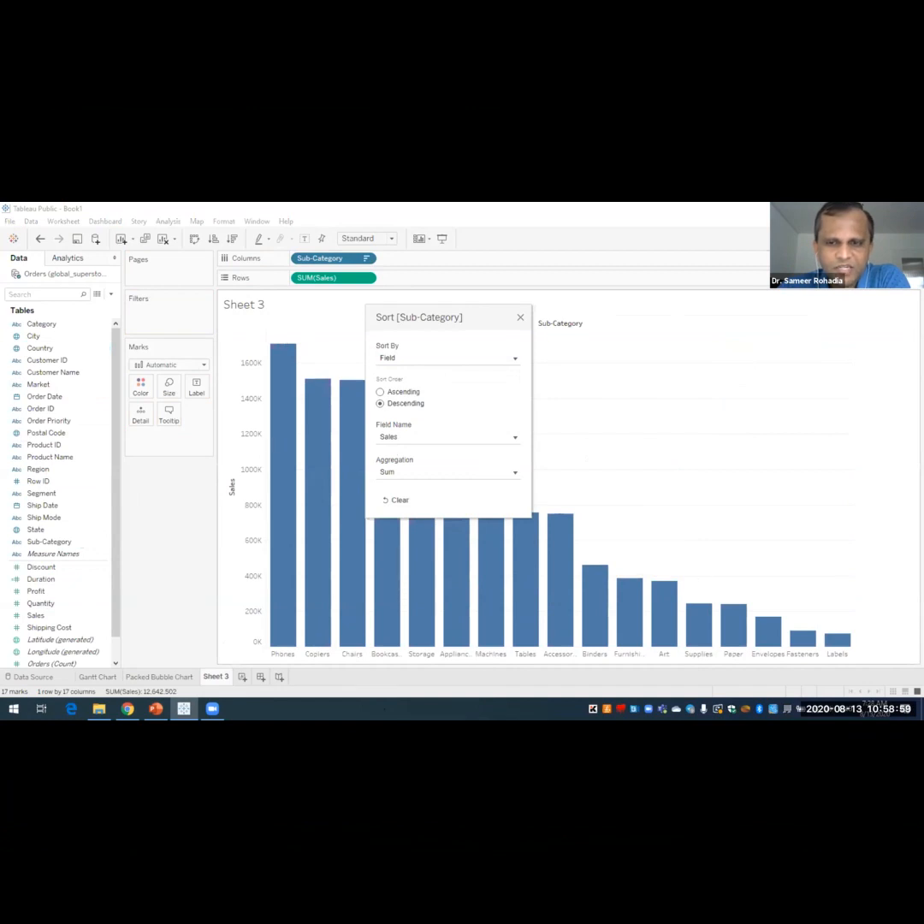
{"action": "left_click", "coordinate": [408, 438]}
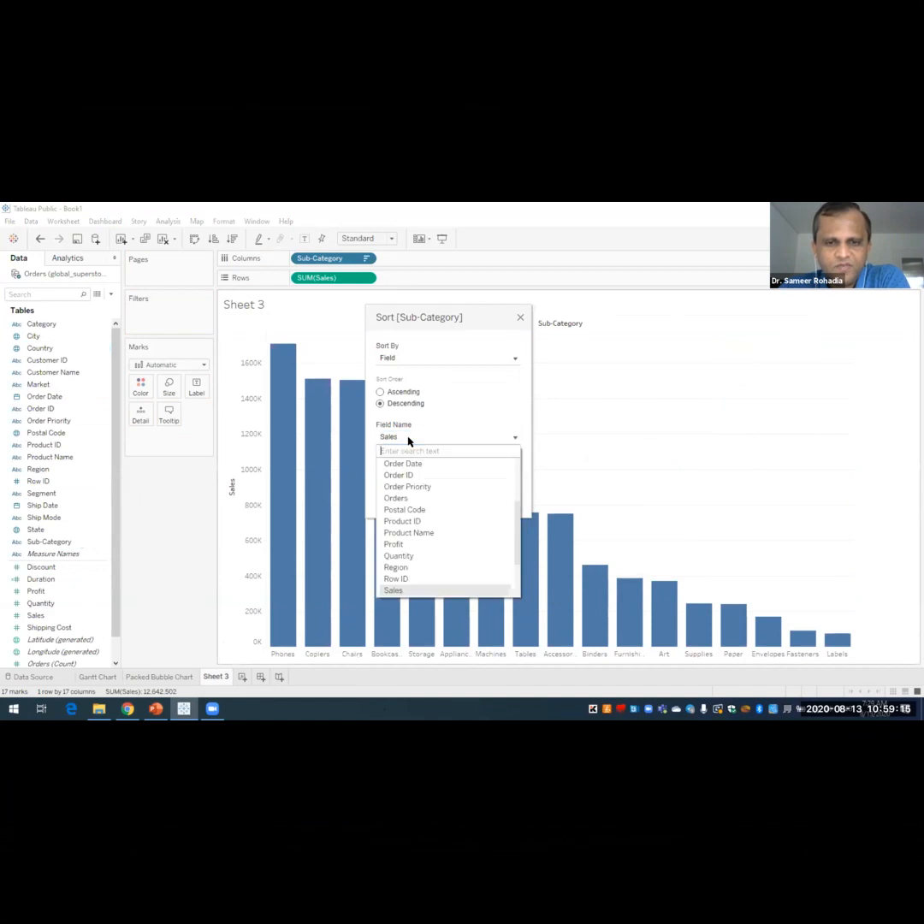
{"action": "left_click", "coordinate": [408, 438]}
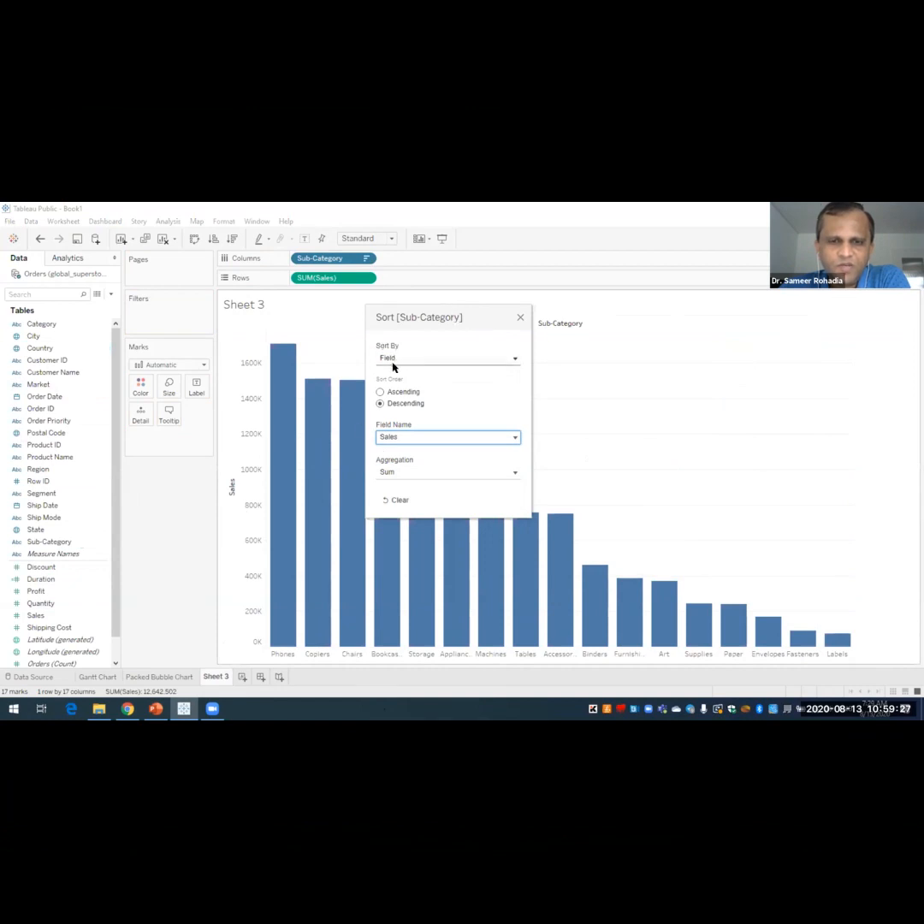
{"action": "left_click", "coordinate": [517, 316]}
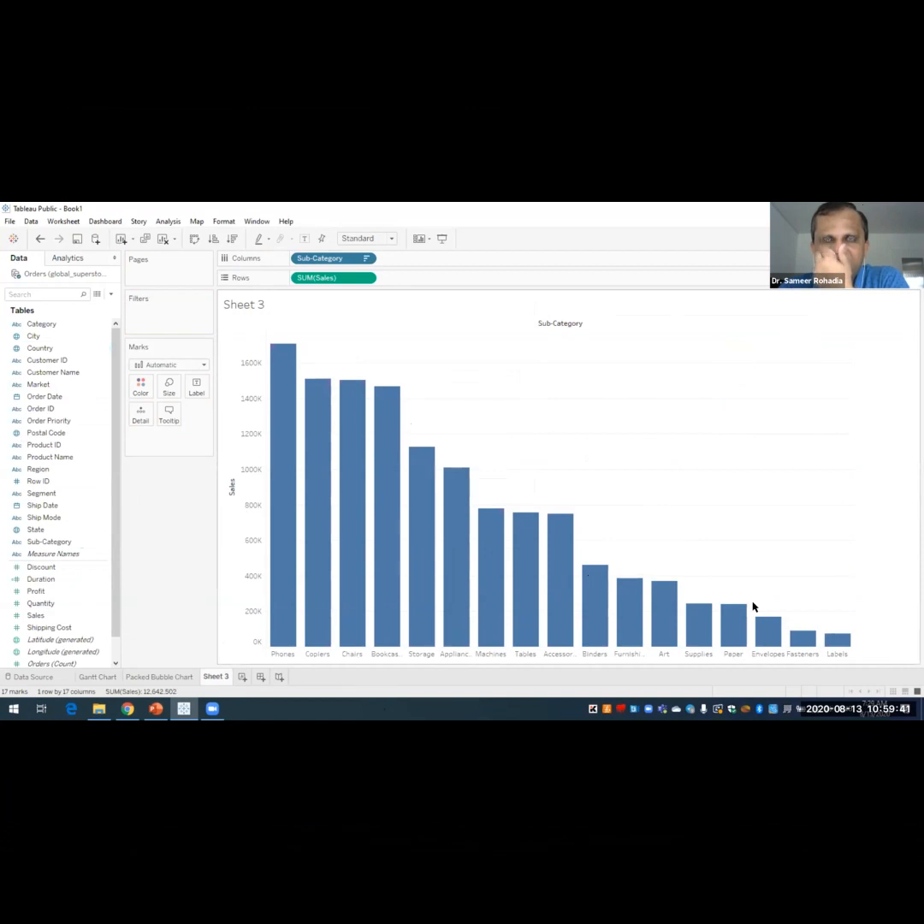
- Switch to PowerPoint to view the example on the Pareto Chart slide, and return to the sorted bars in Tableau
{"action": "key", "text": "alt+Tab"}
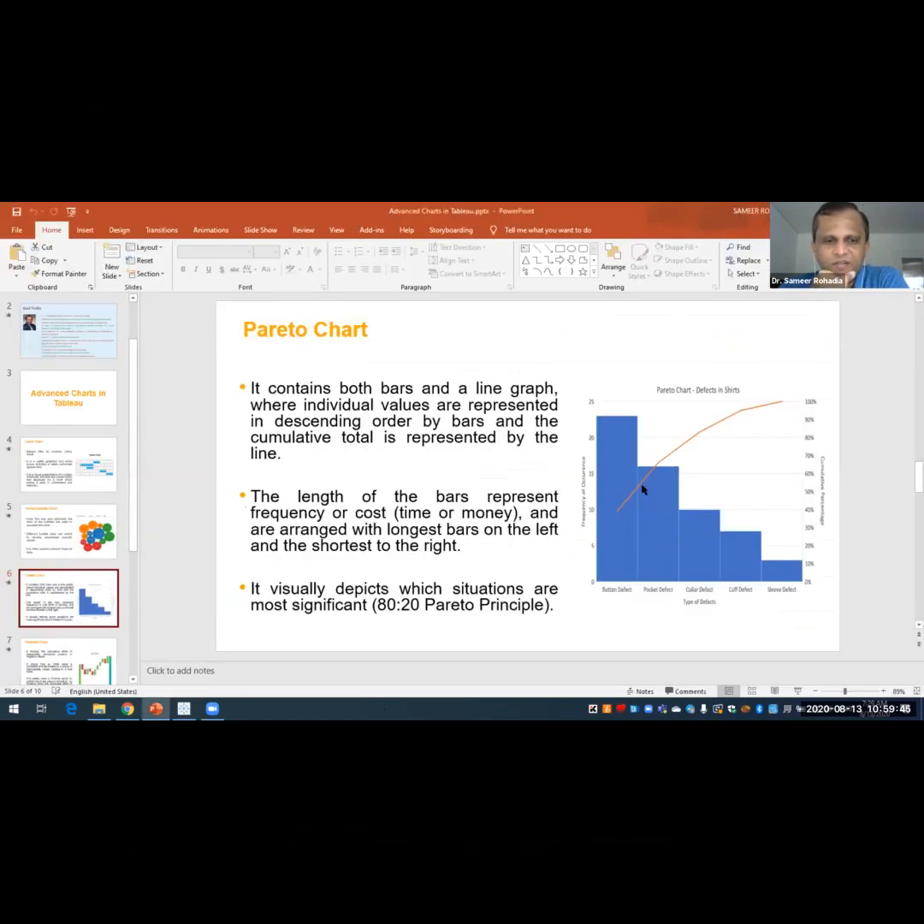
{"action": "key", "text": "alt+Tab"}
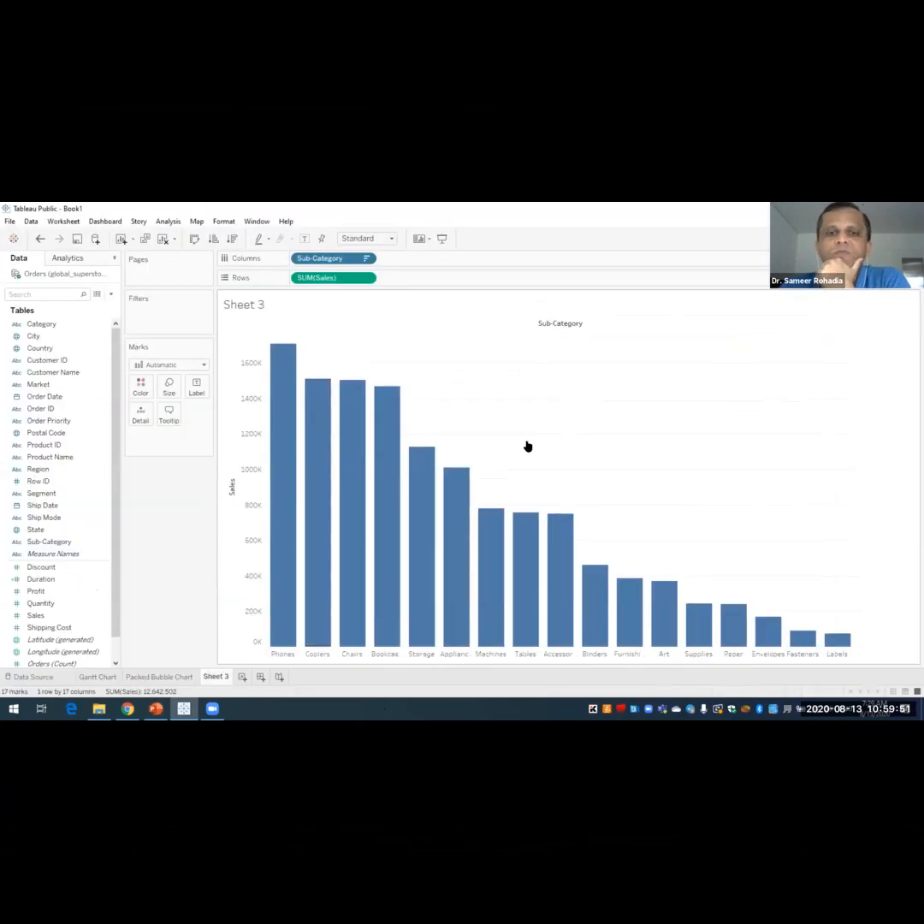
{"action": "mouse_move", "coordinate": [640, 605]}
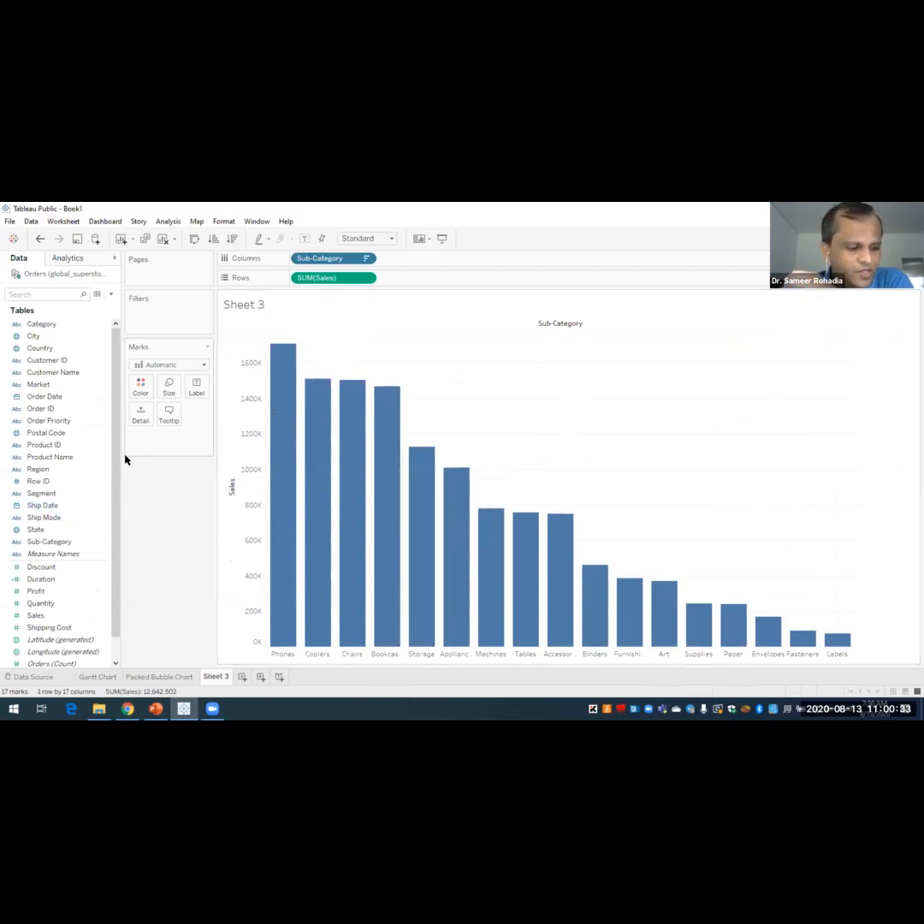
- Try adding Sales as a second axis opposite the existing Sales axis, and undo the addition
{"action": "left_click_drag", "start_coordinate": [112, 519], "coordinate": [116, 549]}
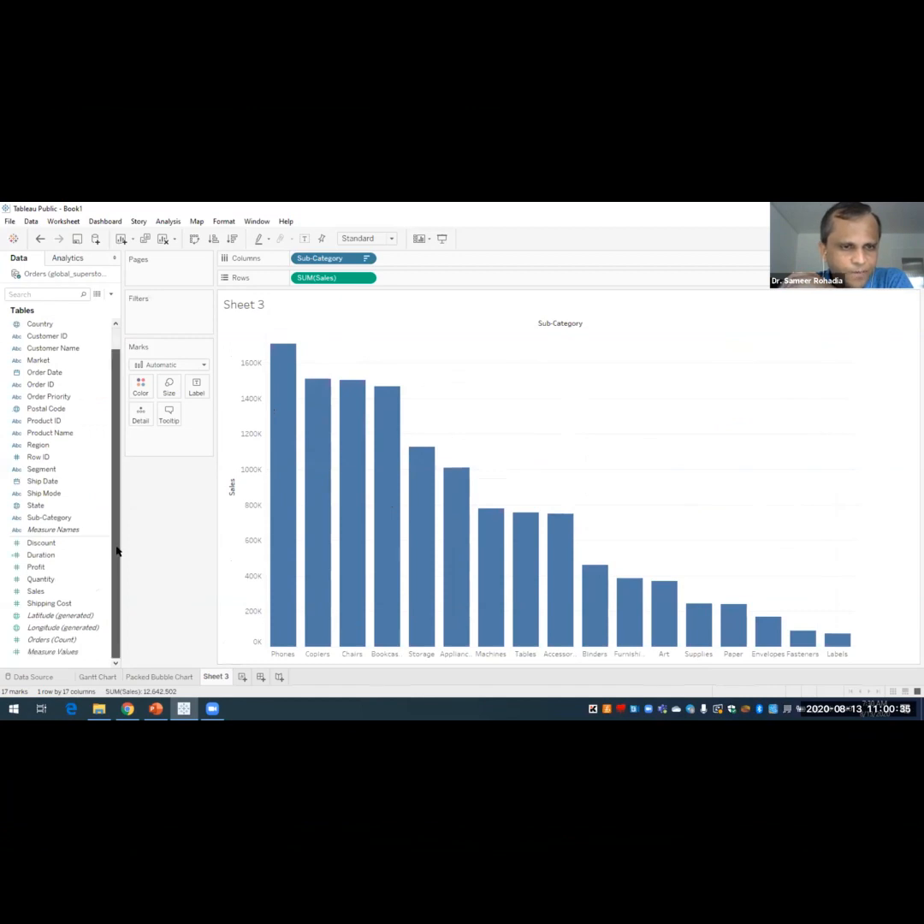
{"action": "left_click", "coordinate": [66, 593]}
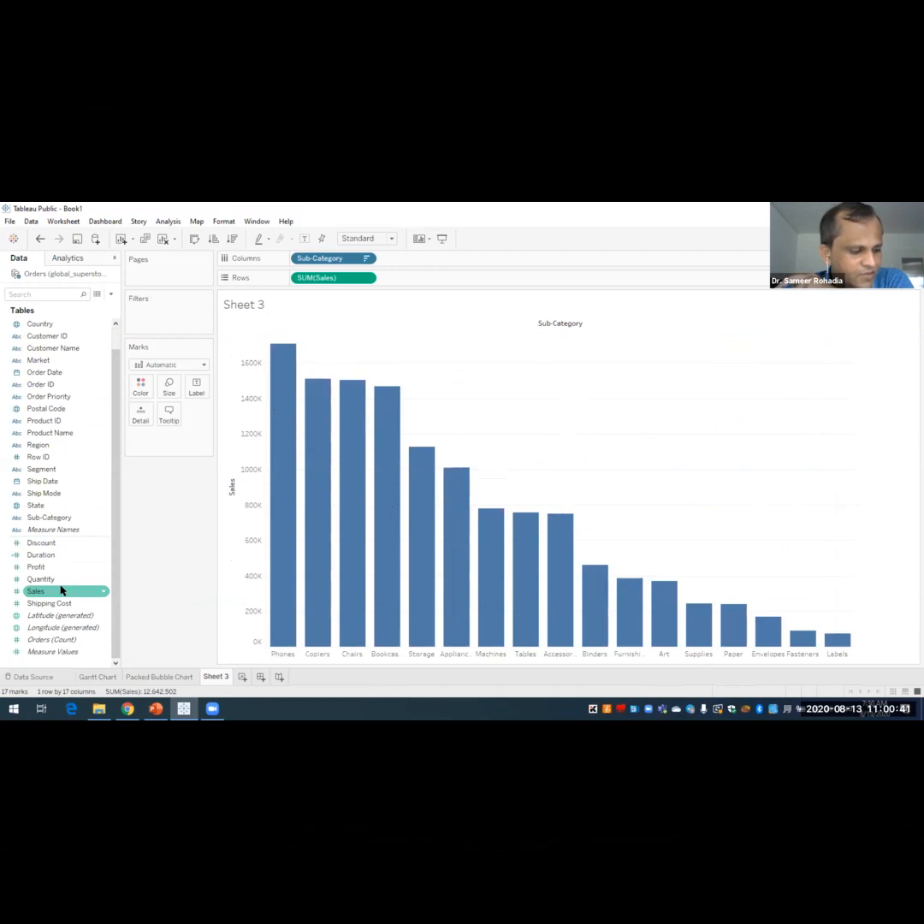
{"action": "left_click", "coordinate": [61, 591]}
{"action": "left_click", "coordinate": [61, 591]}
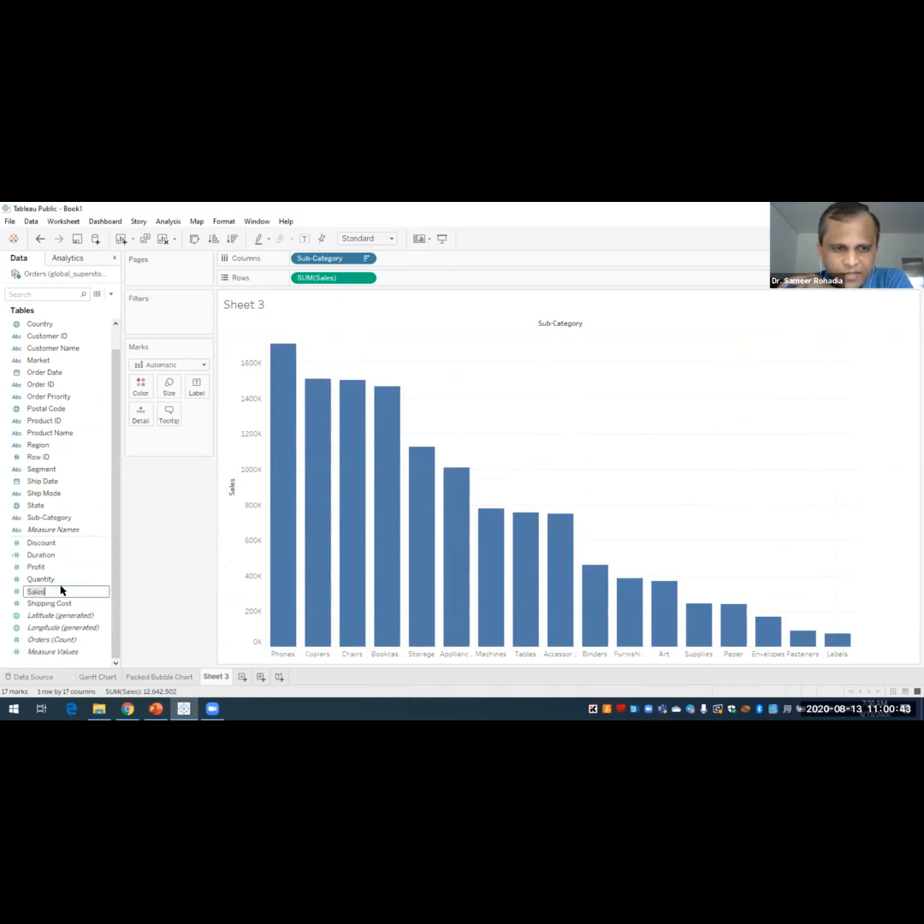
{"action": "left_click", "coordinate": [176, 579]}
{"action": "mouse_move", "coordinate": [89, 593]}
{"action": "left_mouse_down"}
{"action": "mouse_move", "coordinate": [309, 561]}
{"action": "mouse_move", "coordinate": [512, 497]}
{"action": "mouse_move", "coordinate": [849, 426]}
{"action": "mouse_move", "coordinate": [847, 406]}
{"action": "mouse_move", "coordinate": [852, 432]}
{"action": "mouse_move", "coordinate": [841, 429]}
{"action": "mouse_move", "coordinate": [850, 432]}
{"action": "left_mouse_up"}
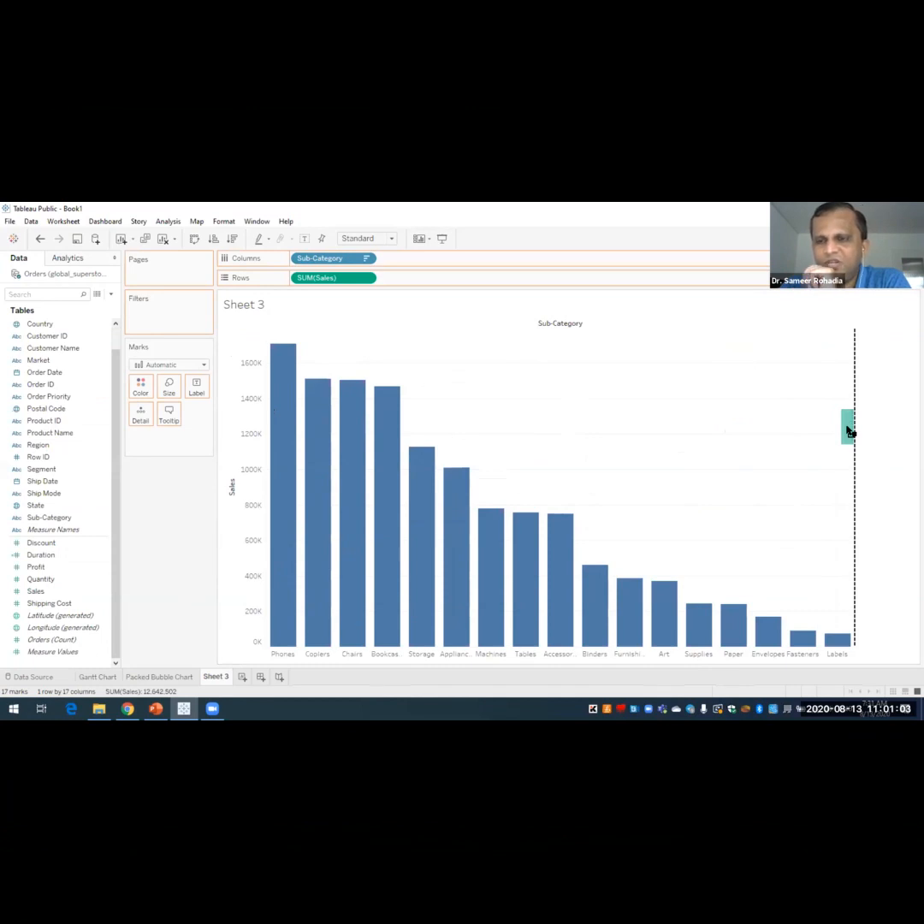
{"action": "left_click_drag", "start_coordinate": [851, 432], "coordinate": [847, 430]}
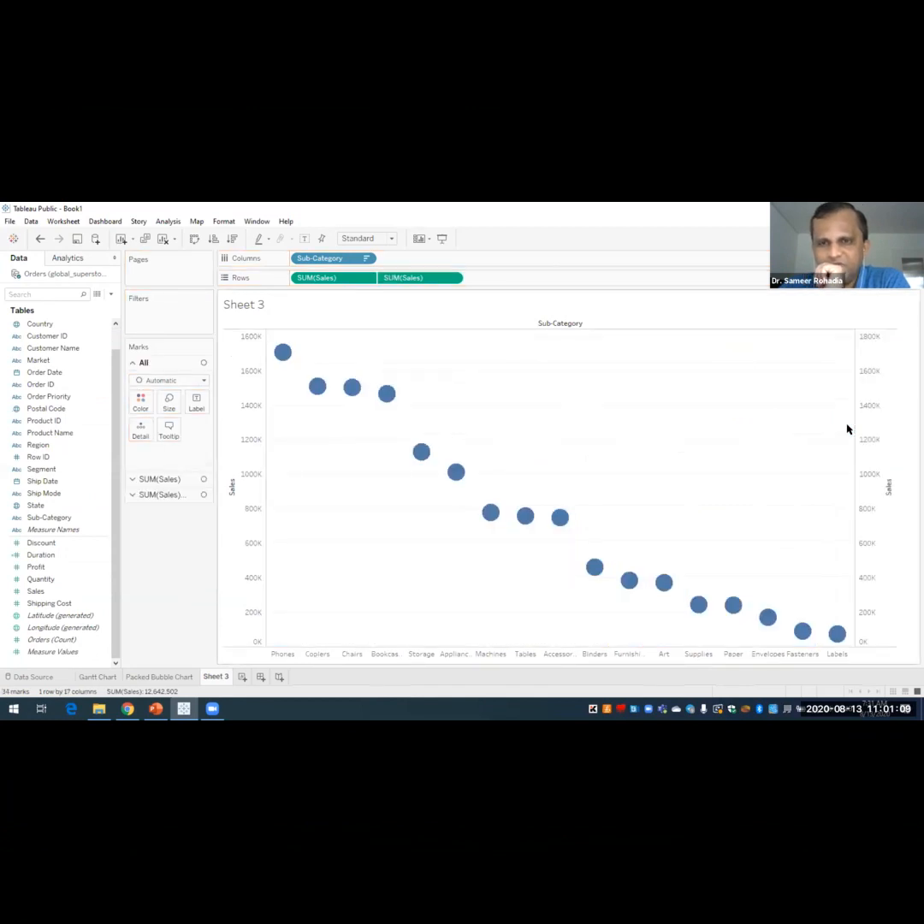
{"action": "left_click", "coordinate": [43, 239]}
- Add Sales again as a dual axis on the side of the chart opposite the existing Sales axis
{"action": "left_click", "coordinate": [51, 591]}
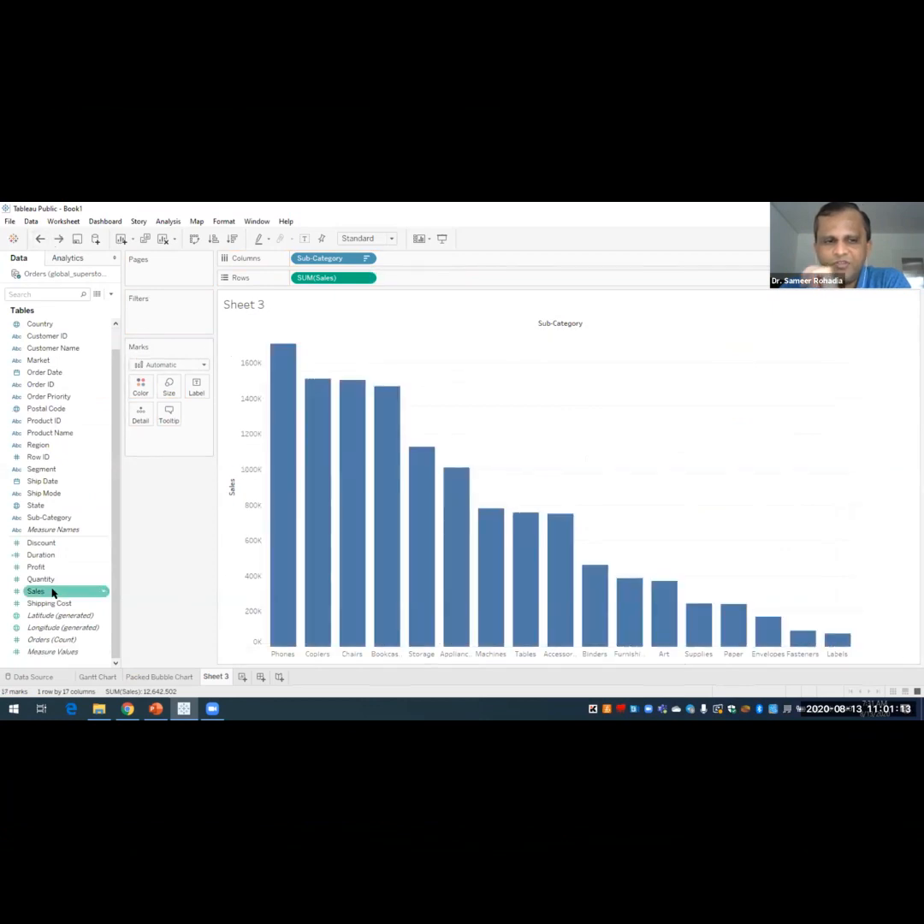
{"action": "mouse_move", "coordinate": [56, 592]}
{"action": "left_mouse_down"}
{"action": "mouse_move", "coordinate": [137, 590]}
{"action": "mouse_move", "coordinate": [695, 466]}
{"action": "mouse_move", "coordinate": [765, 441]}
{"action": "mouse_move", "coordinate": [850, 432]}
{"action": "left_mouse_up"}
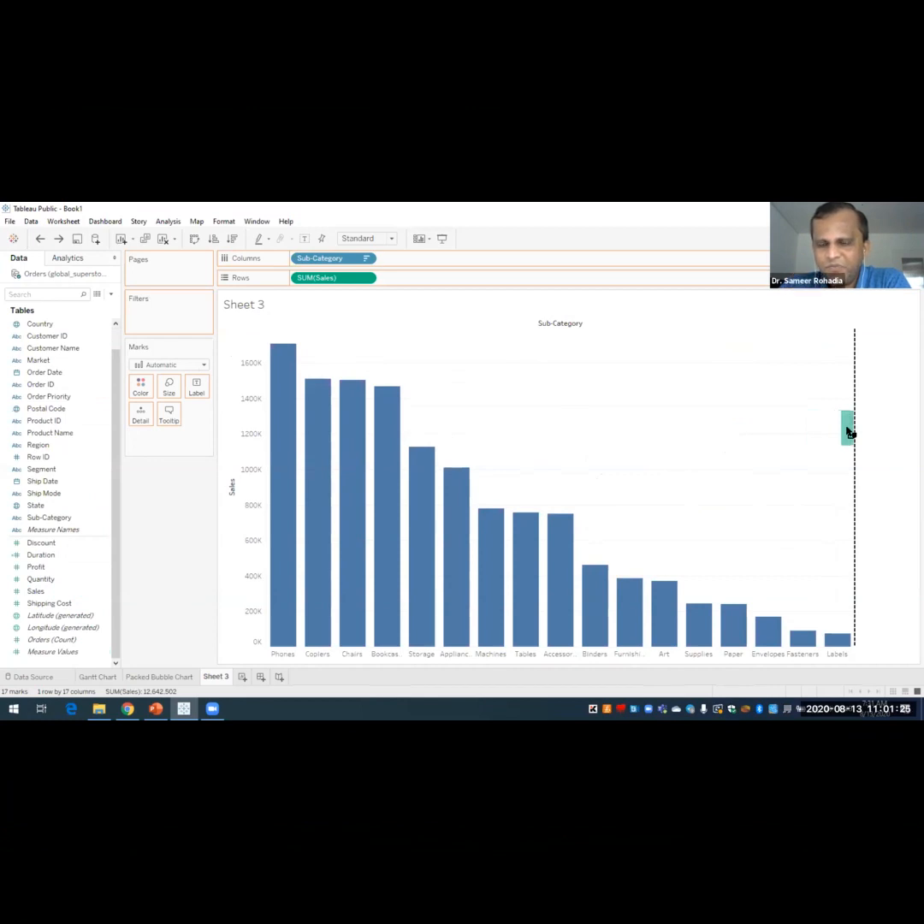
{"action": "left_click_drag", "start_coordinate": [850, 432], "coordinate": [848, 441]}
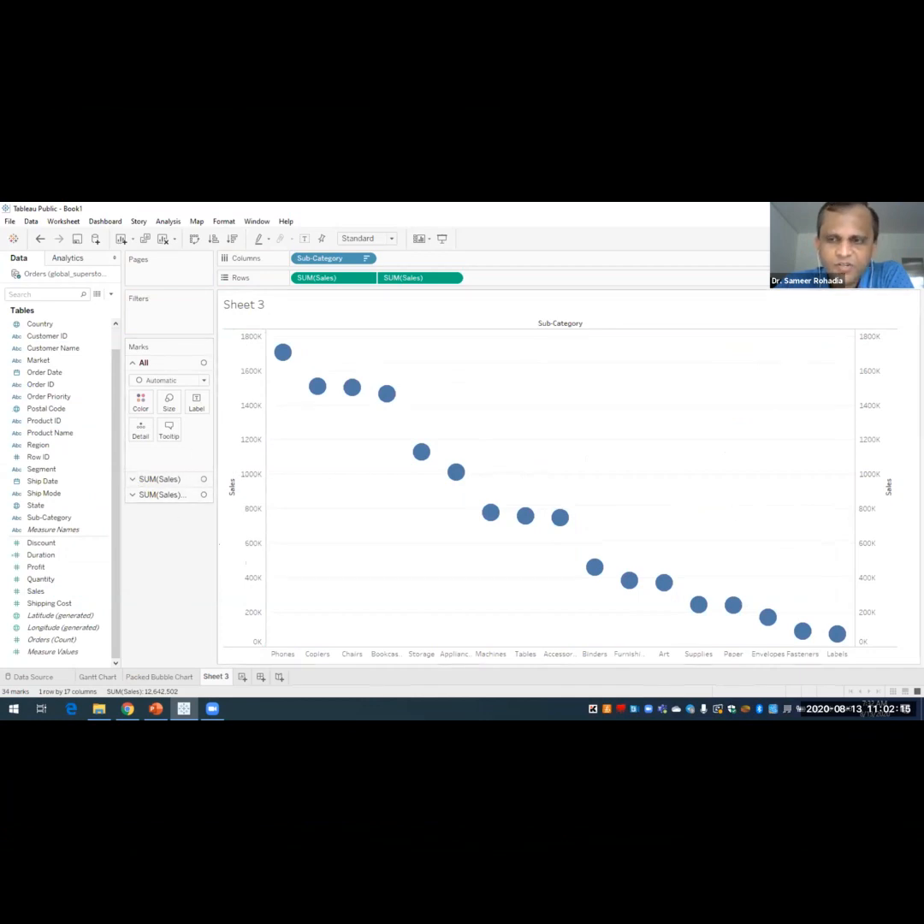
- Set the mark type of the first SUM(Sales) to Bar and of the second SUM(Sales) to Line
{"action": "left_click", "coordinate": [159, 480]}
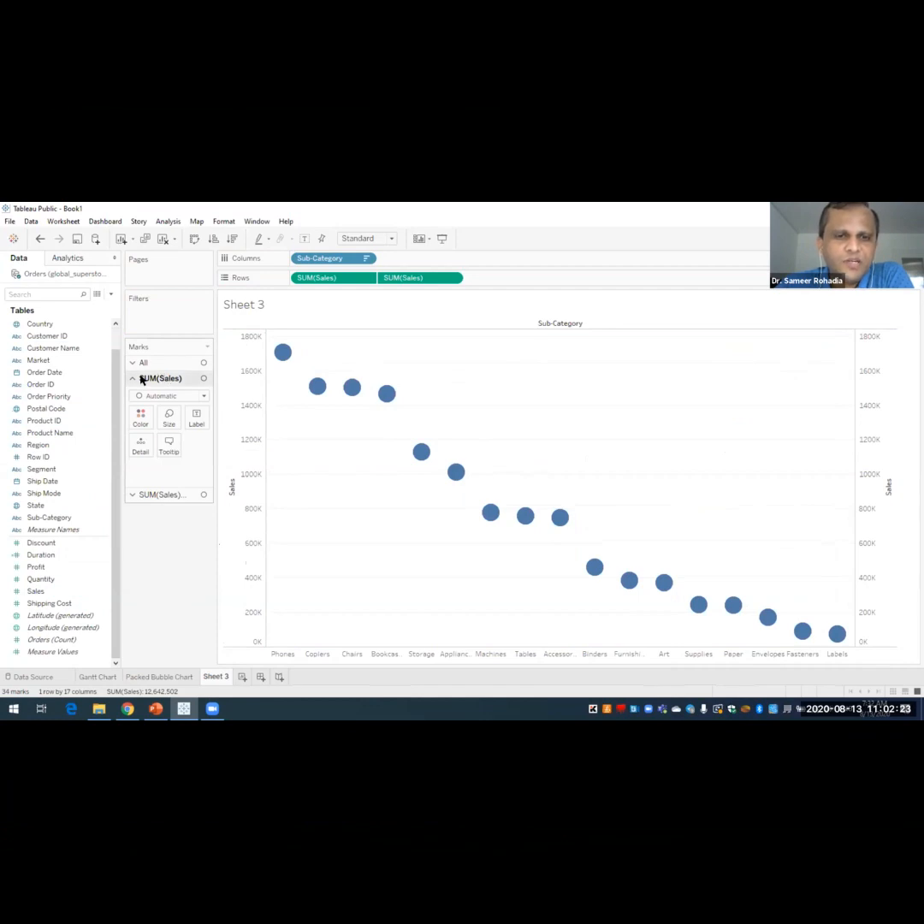
{"action": "left_click", "coordinate": [202, 396]}
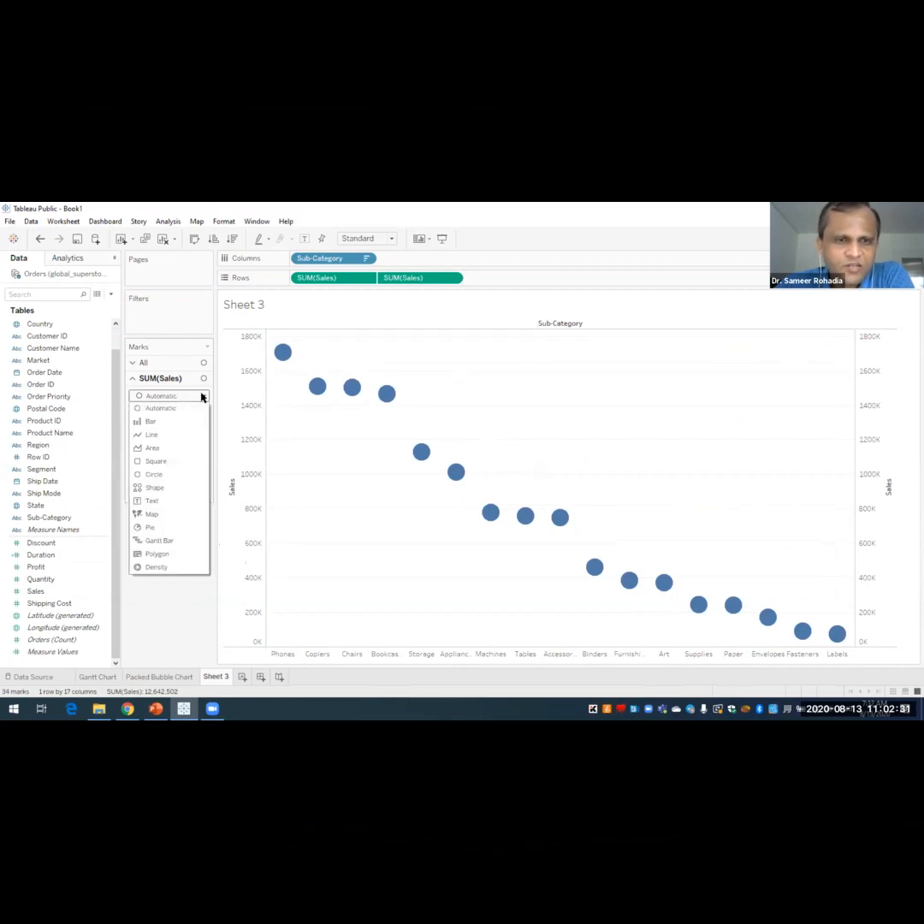
{"action": "left_click", "coordinate": [167, 422]}
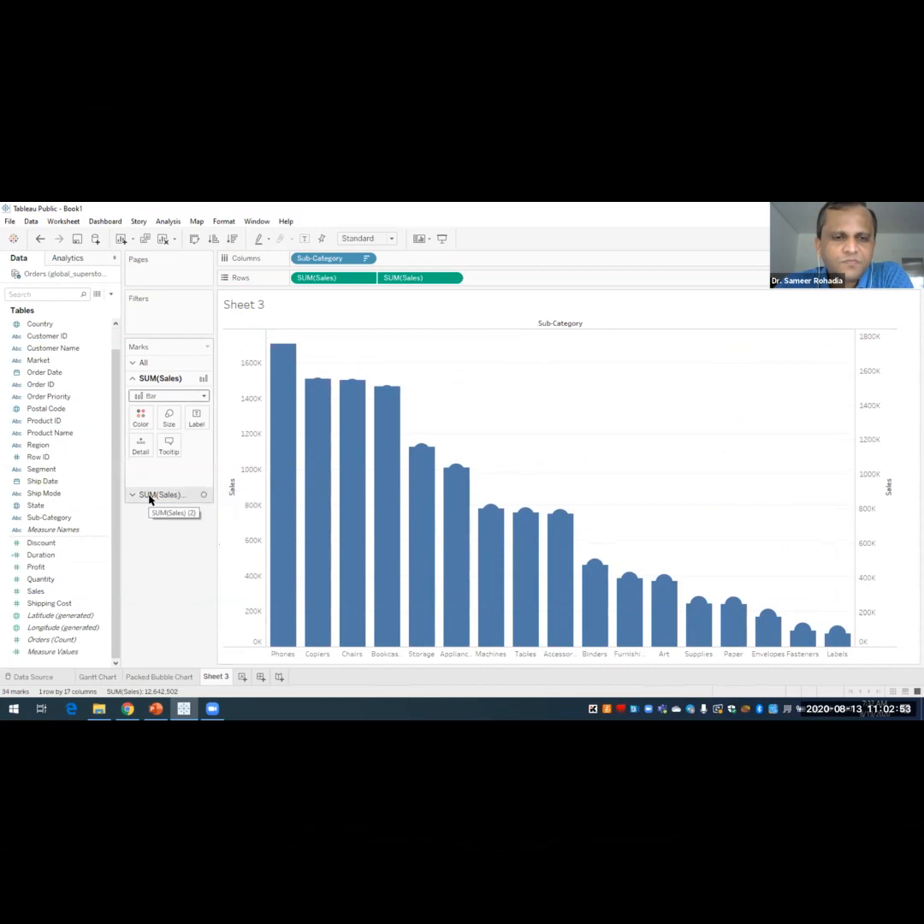
{"action": "left_click", "coordinate": [158, 494]}
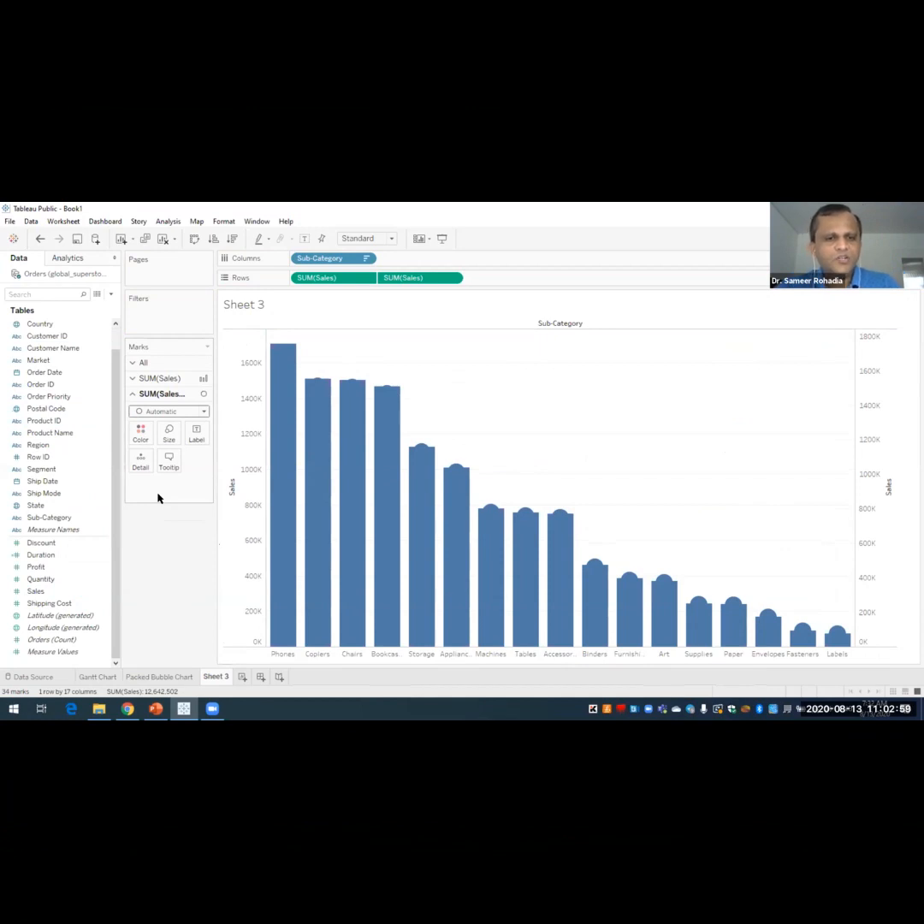
{"action": "left_click", "coordinate": [180, 412]}
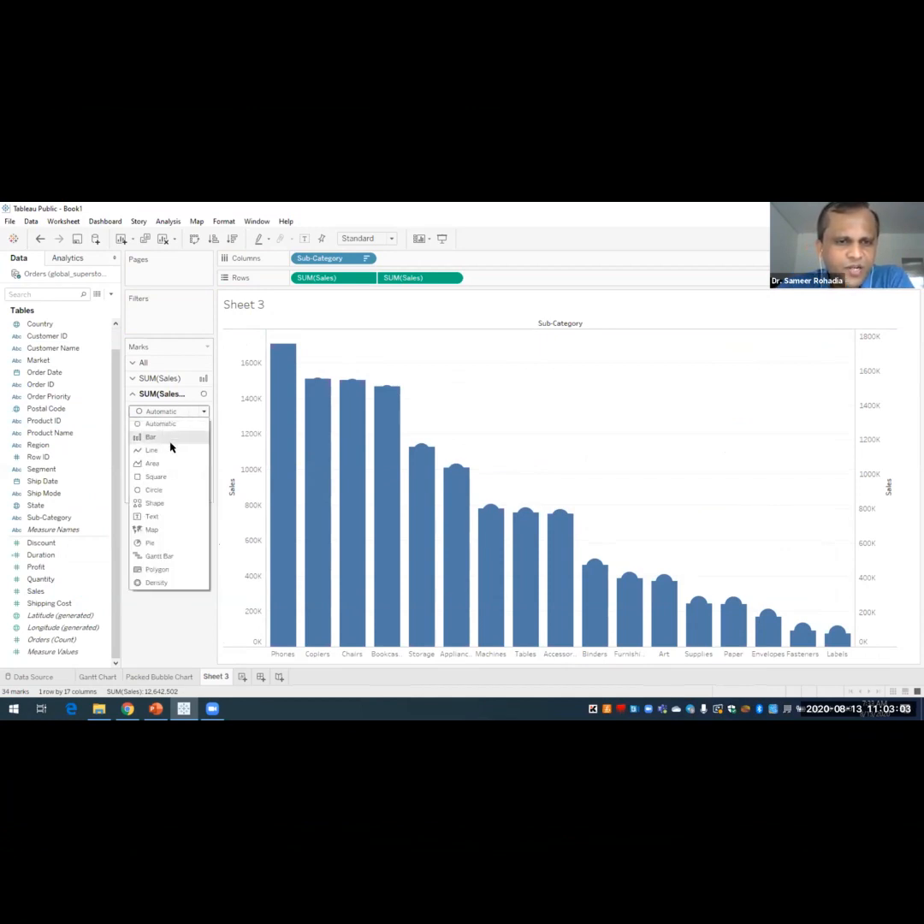
{"action": "left_click", "coordinate": [170, 449]}
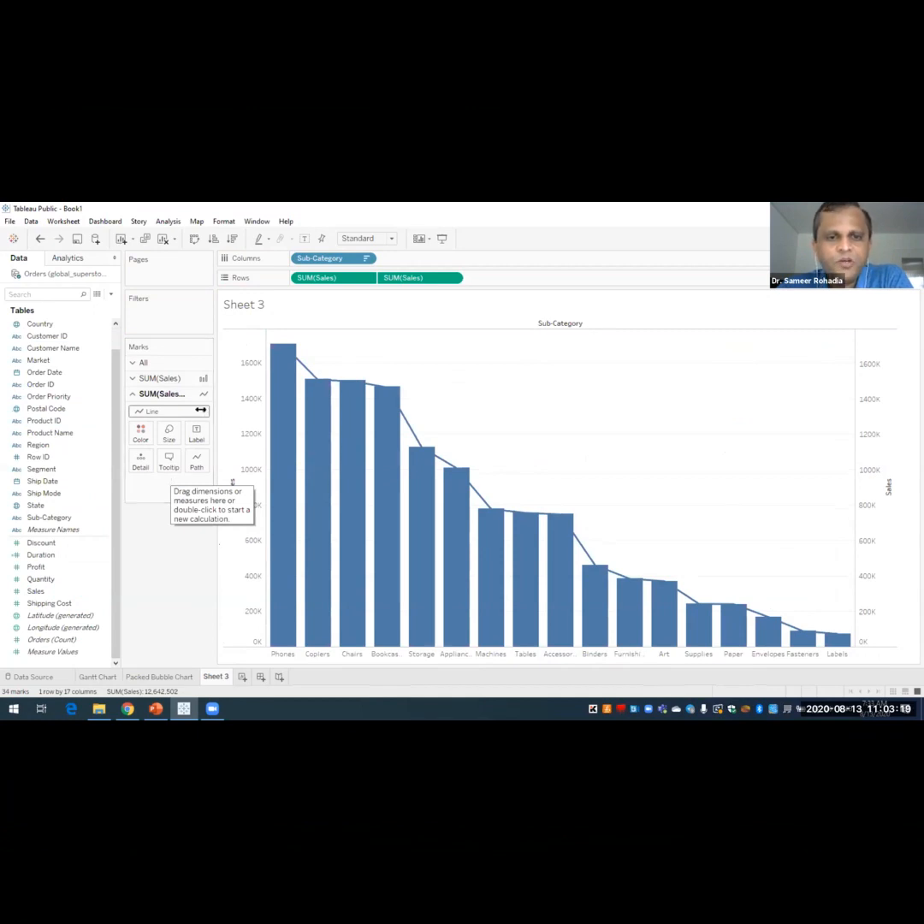
{"action": "mouse_move", "coordinate": [287, 370]}
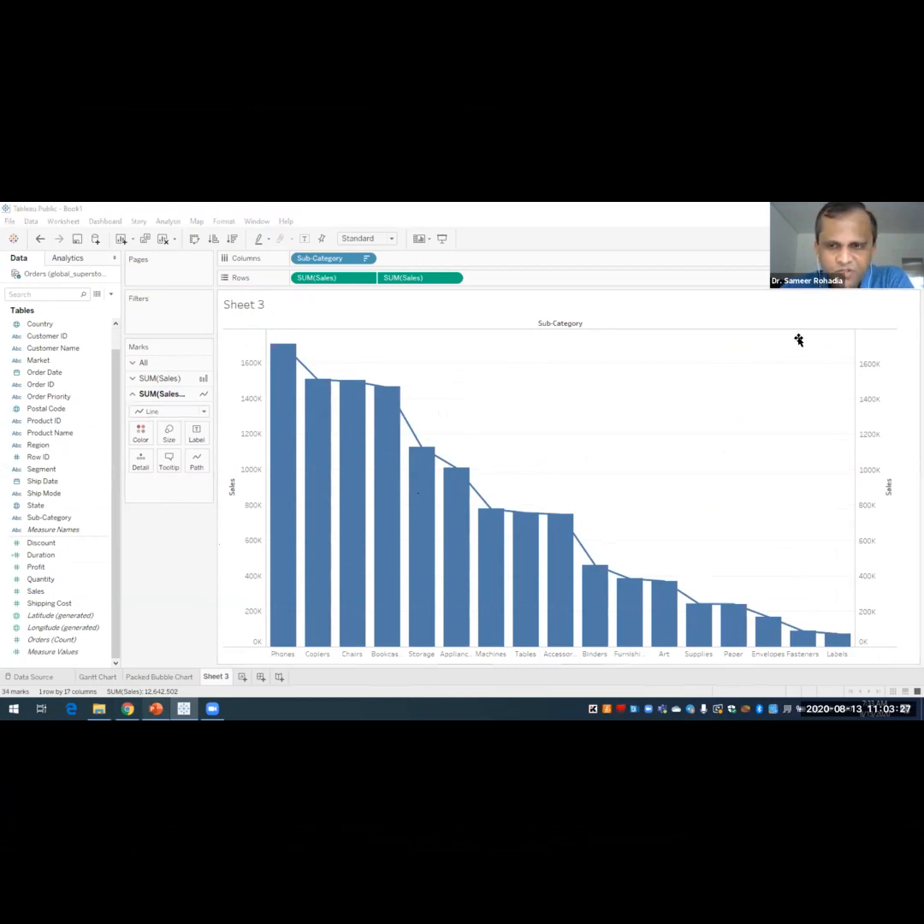
- Switch to PowerPoint to compare the line with the Pareto Chart slide's cumulative curve, and return to Tableau
{"action": "key", "text": "alt+Tab"}
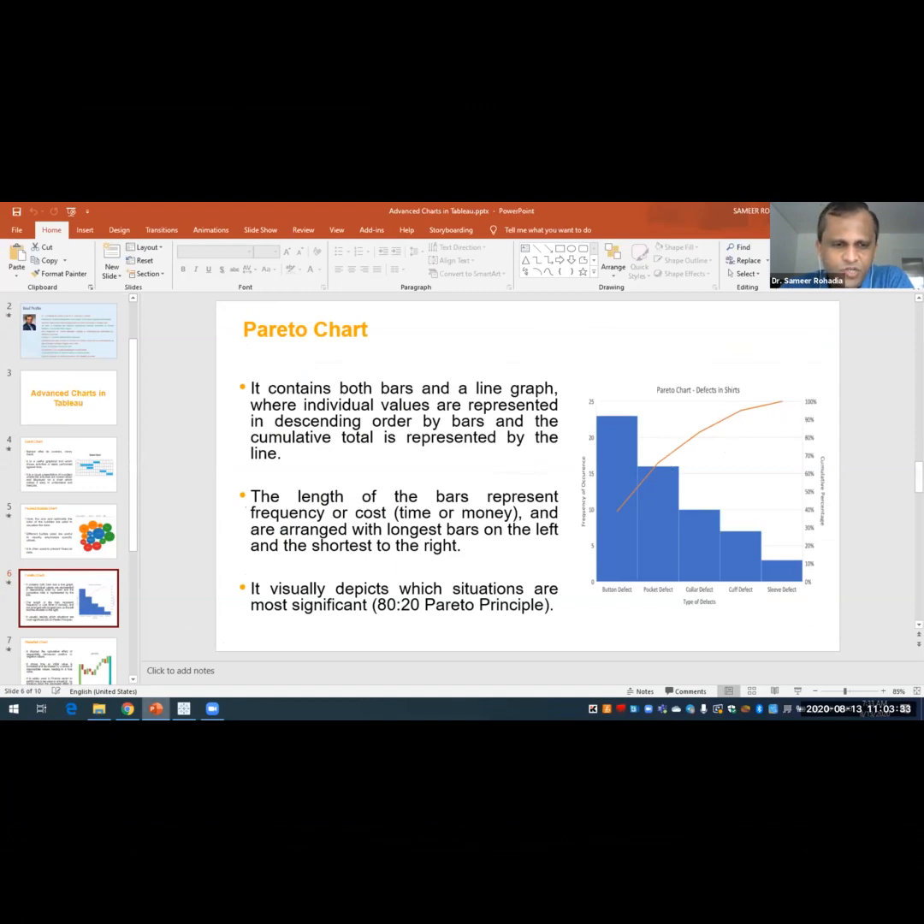
{"action": "key", "text": "alt+Tab"}
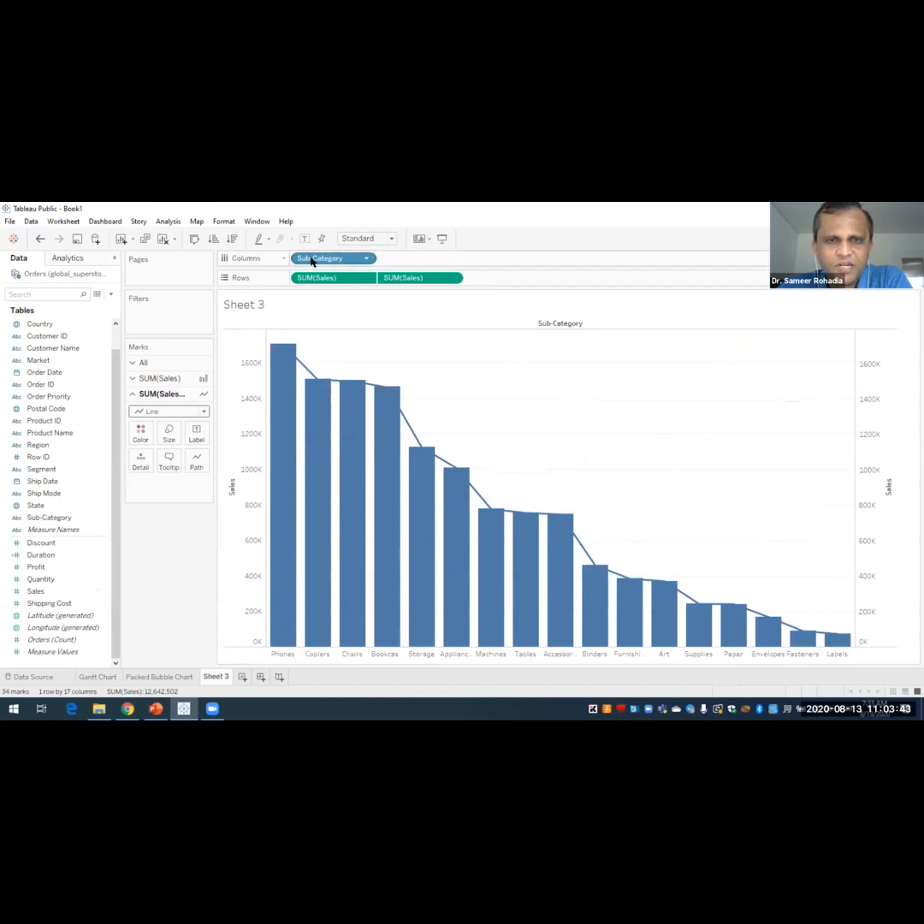
{"action": "left_click_drag", "start_coordinate": [312, 262], "coordinate": [251, 274]}
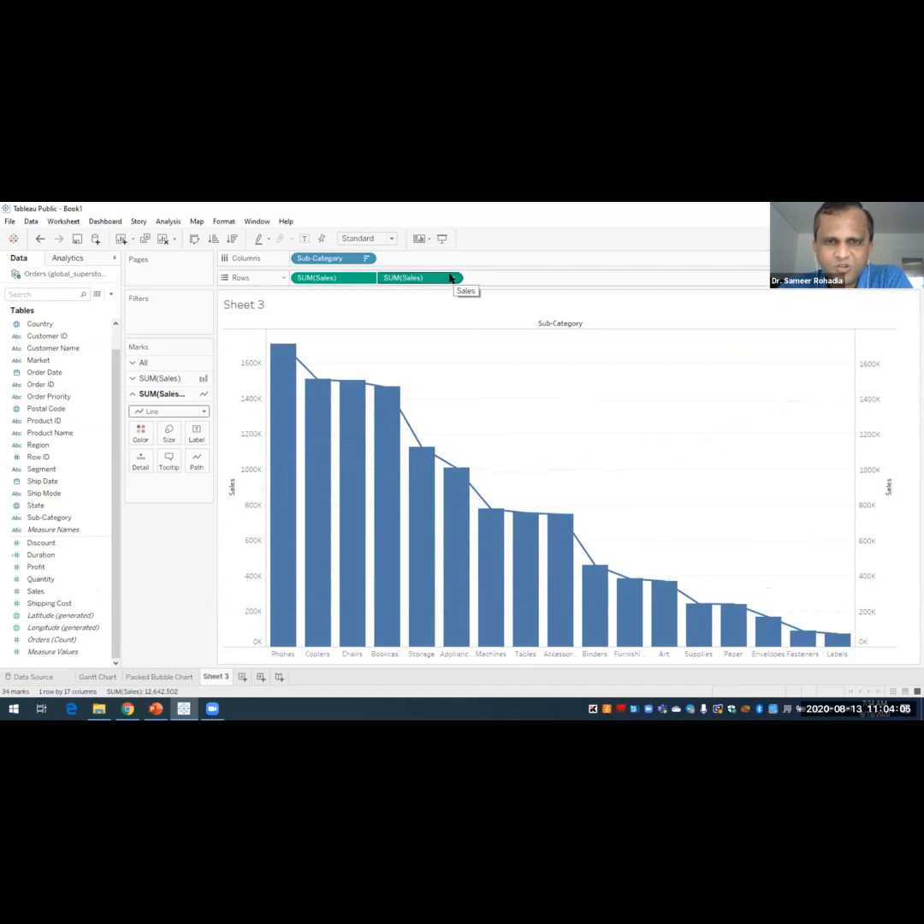
- Add a Running Total table calculation to the second SUM(Sales), the one drawn as a line
{"action": "left_click", "coordinate": [451, 277]}
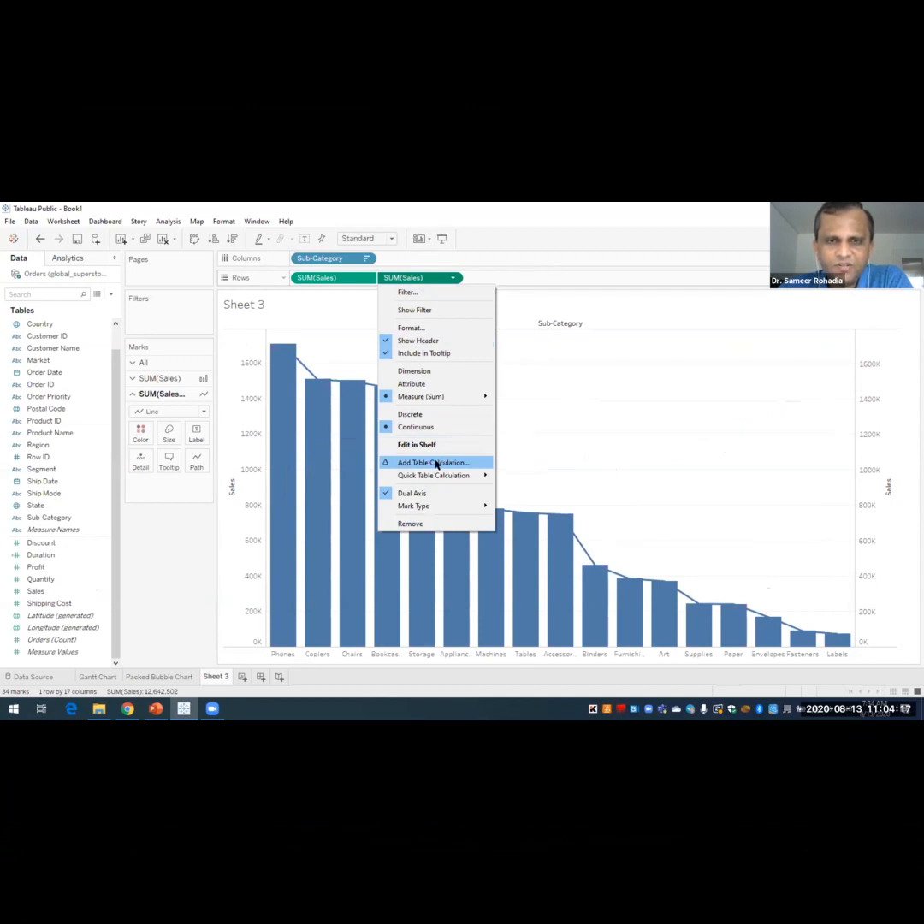
{"action": "left_click", "coordinate": [450, 279]}
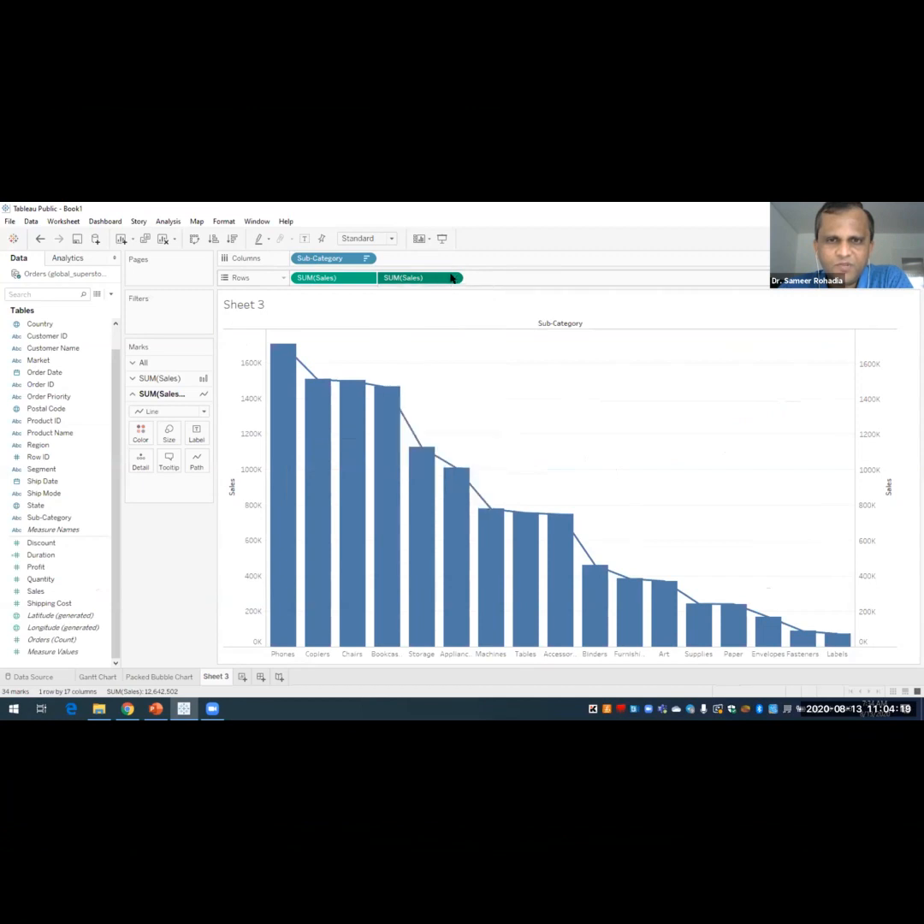
{"action": "left_click", "coordinate": [450, 279]}
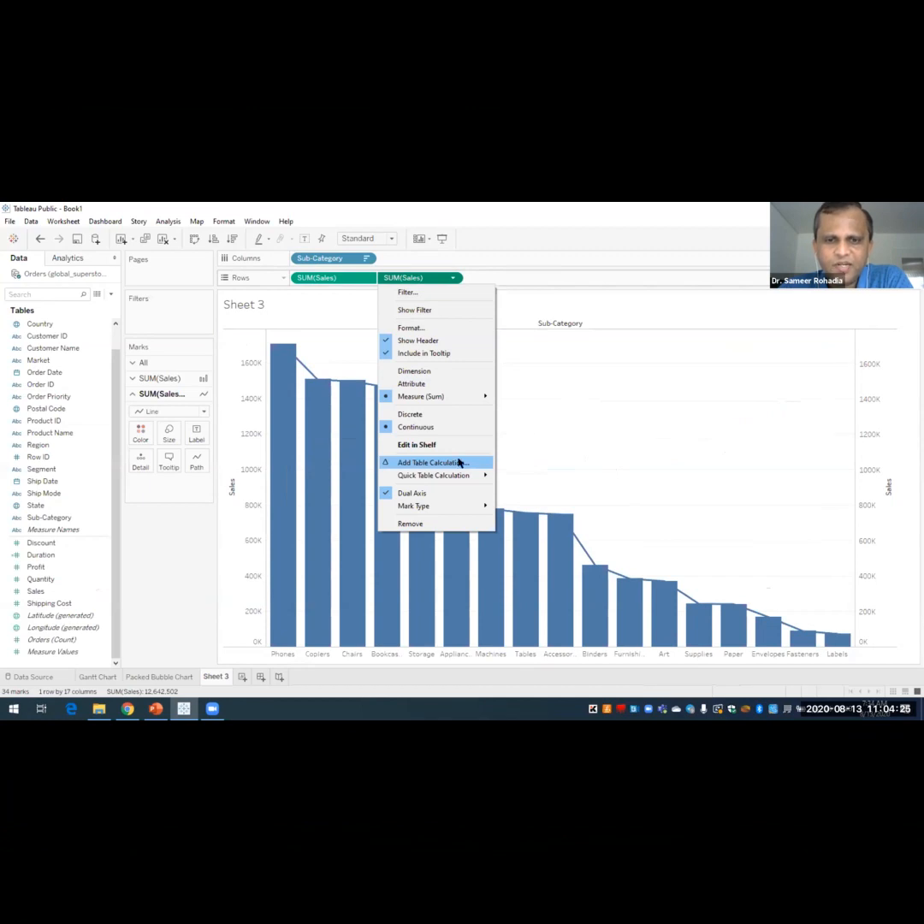
{"action": "left_click", "coordinate": [457, 463]}
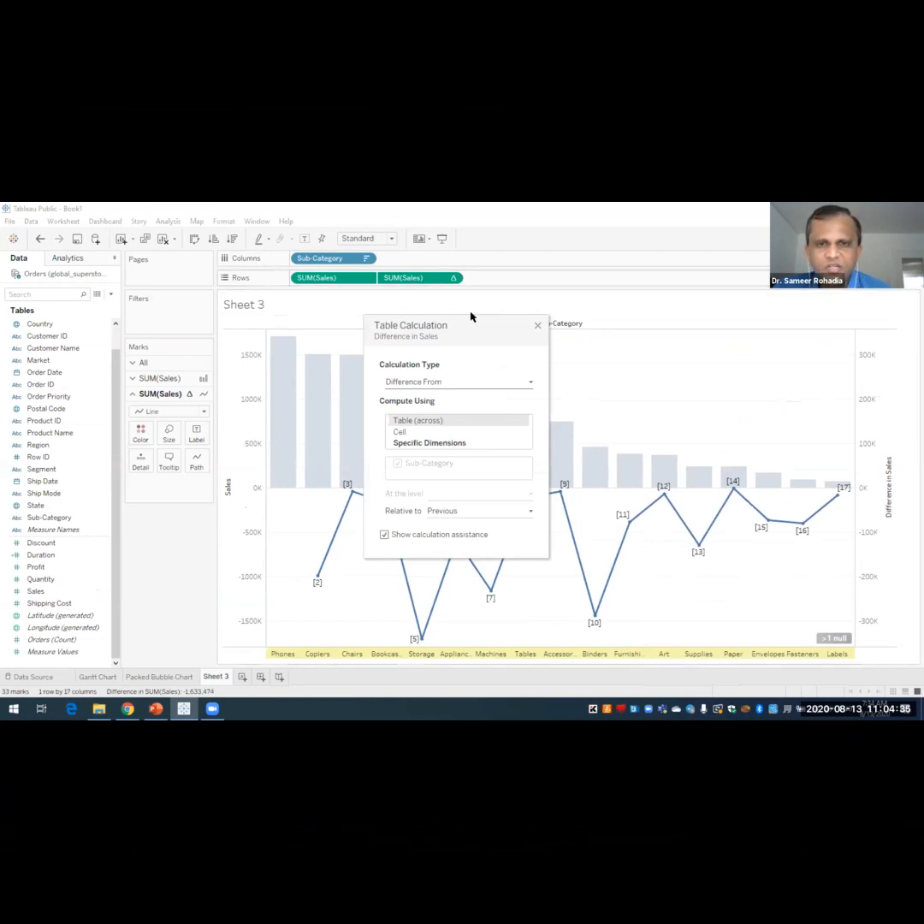
{"action": "left_click", "coordinate": [420, 382]}
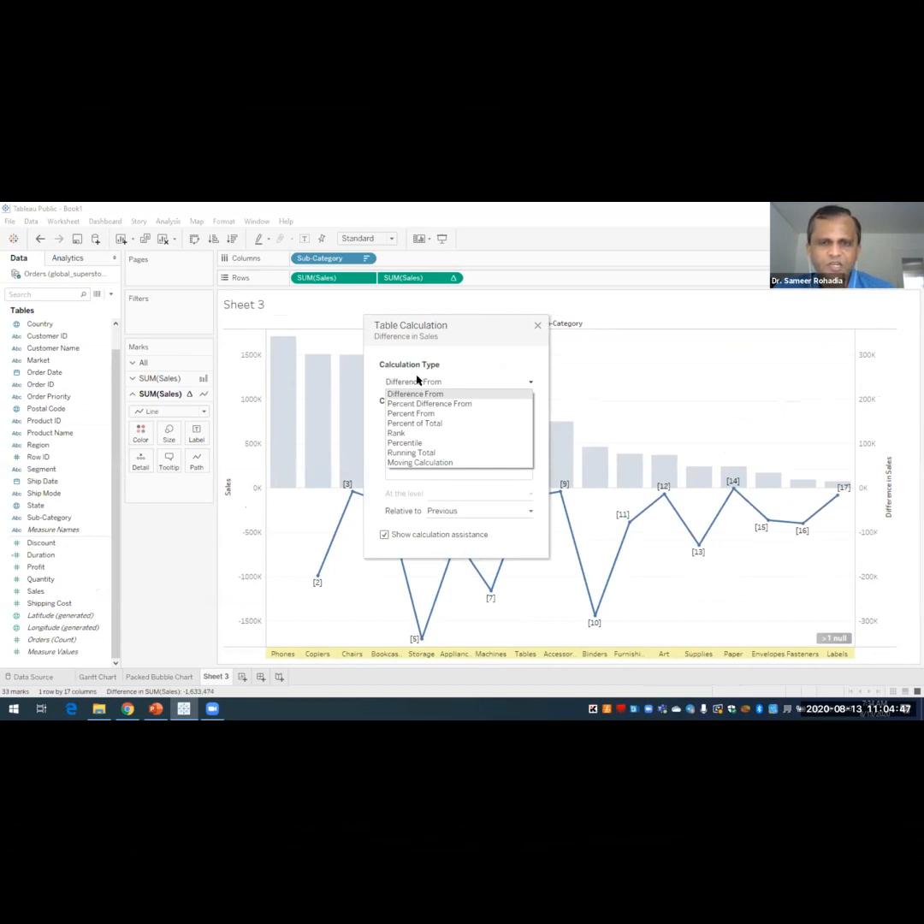
{"action": "left_click", "coordinate": [444, 454]}
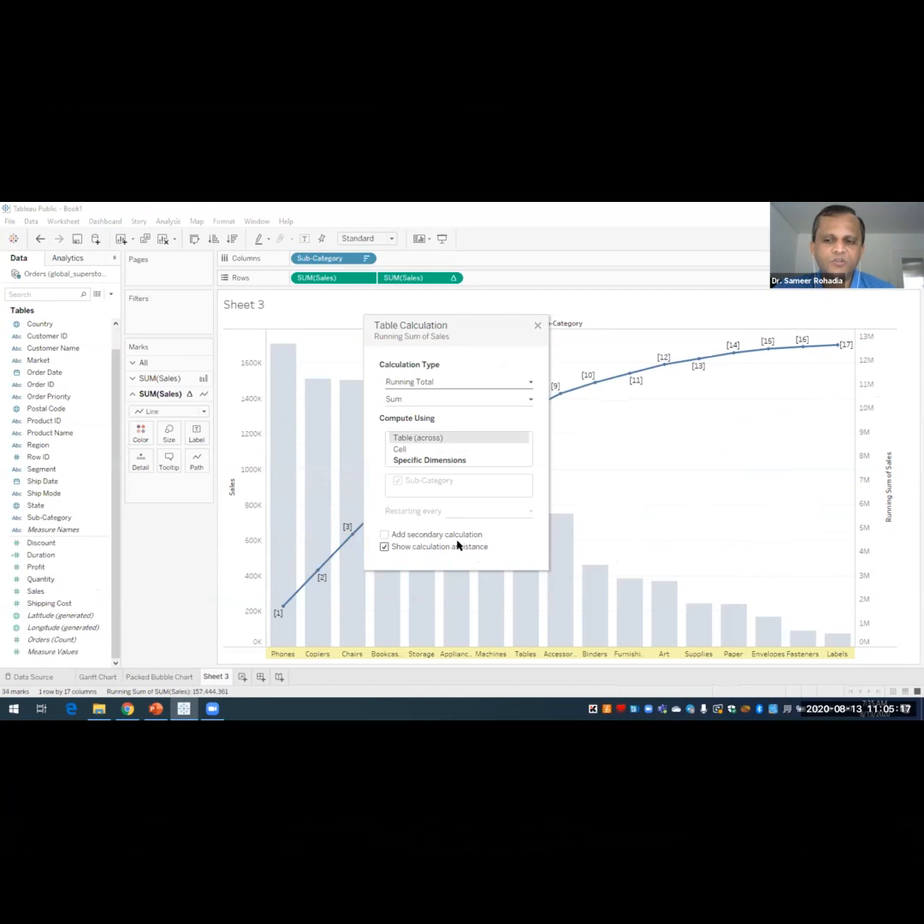
- Add a secondary Percent of Total calculation to the running total of Sales and close the table calculation settings
{"action": "left_click", "coordinate": [384, 534]}
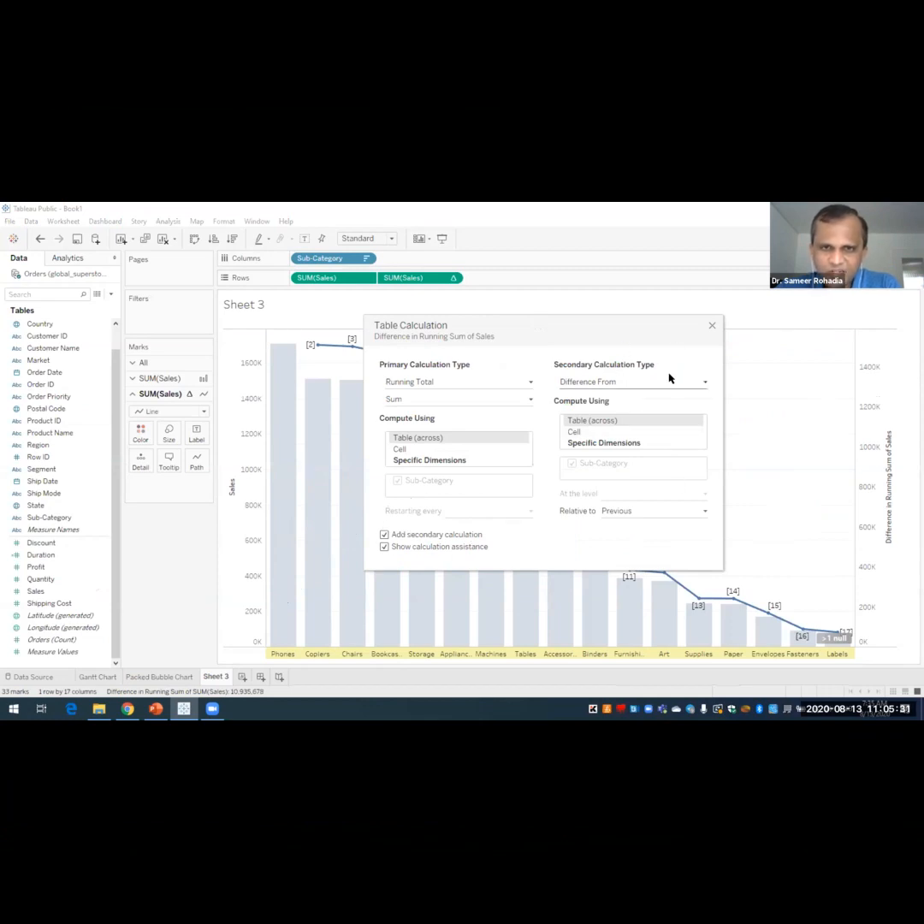
{"action": "left_click", "coordinate": [625, 380]}
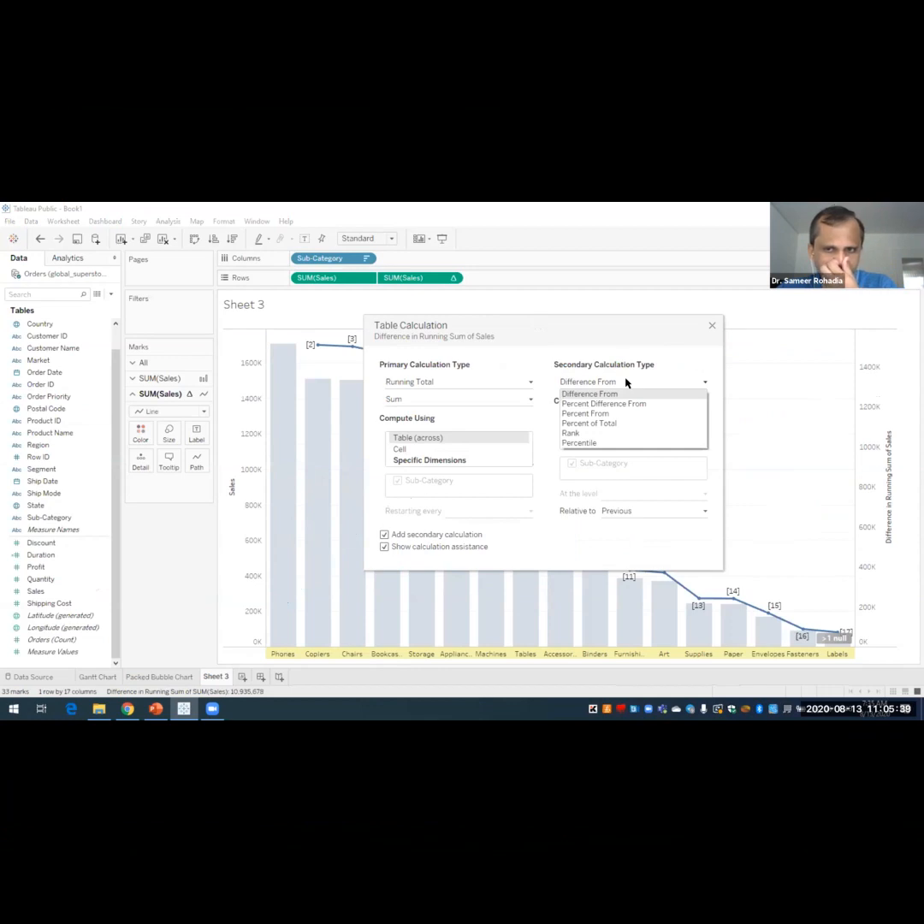
{"action": "left_click", "coordinate": [609, 424]}
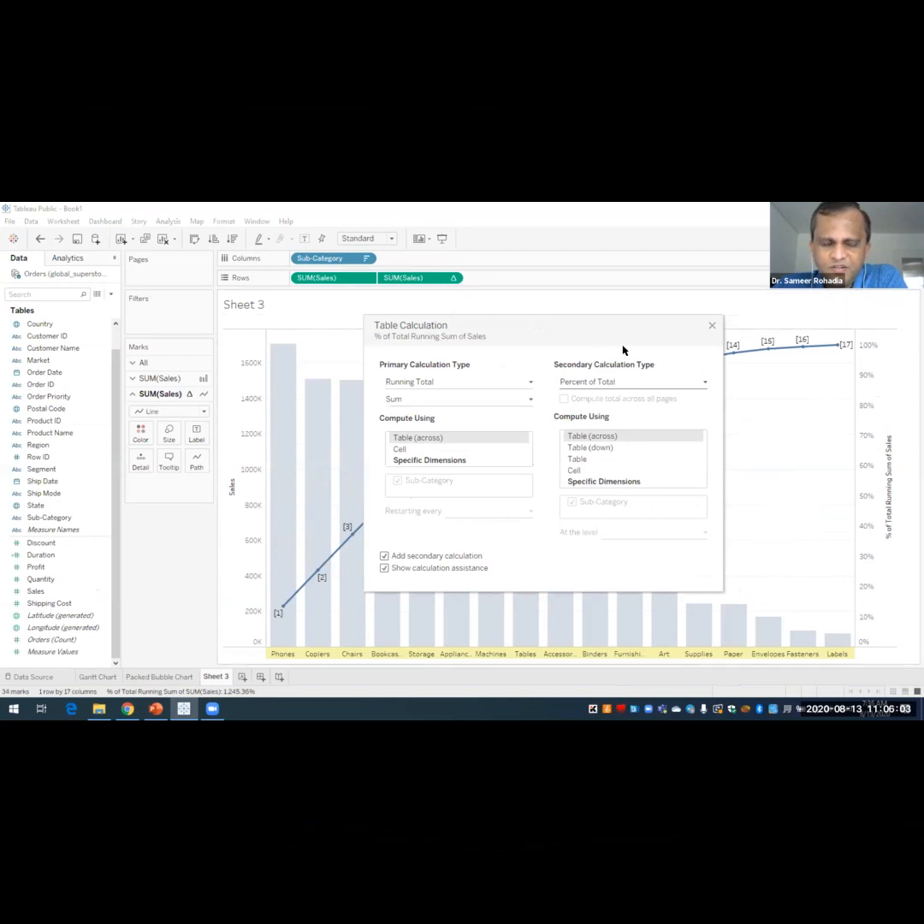
{"action": "left_click", "coordinate": [709, 327]}
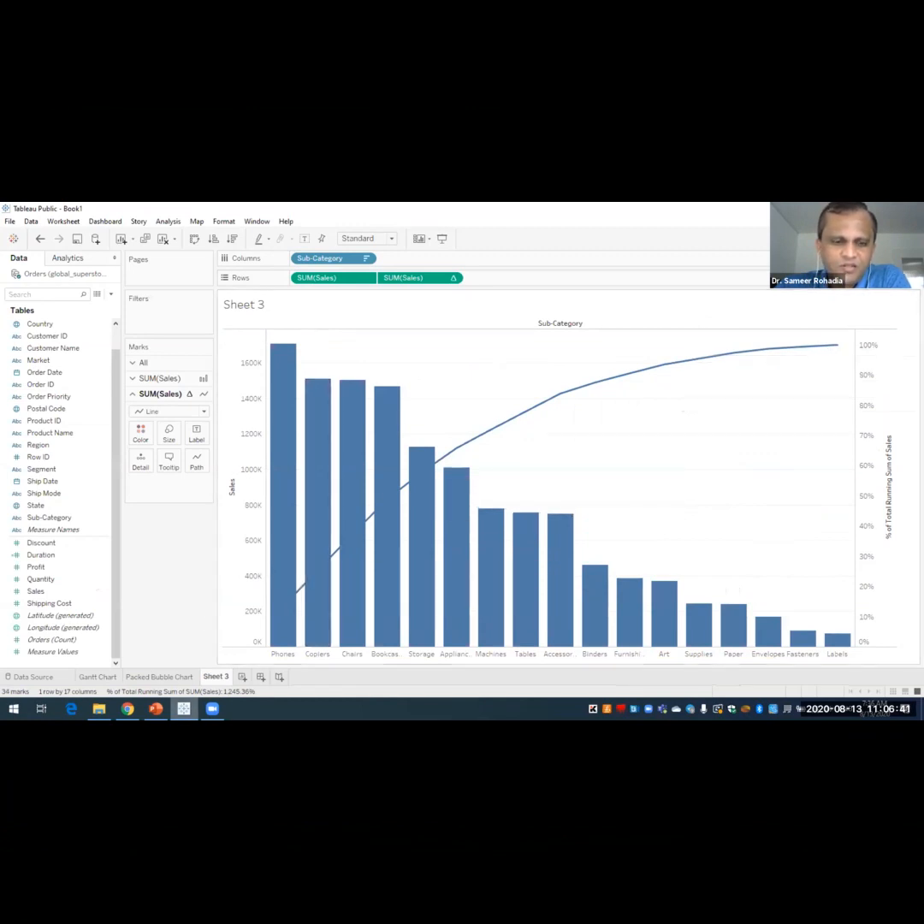
- Compare with the Pareto Chart slide in PowerPoint, return to Tableau, and color the cumulative line red
{"action": "key", "text": "alt+Tab"}
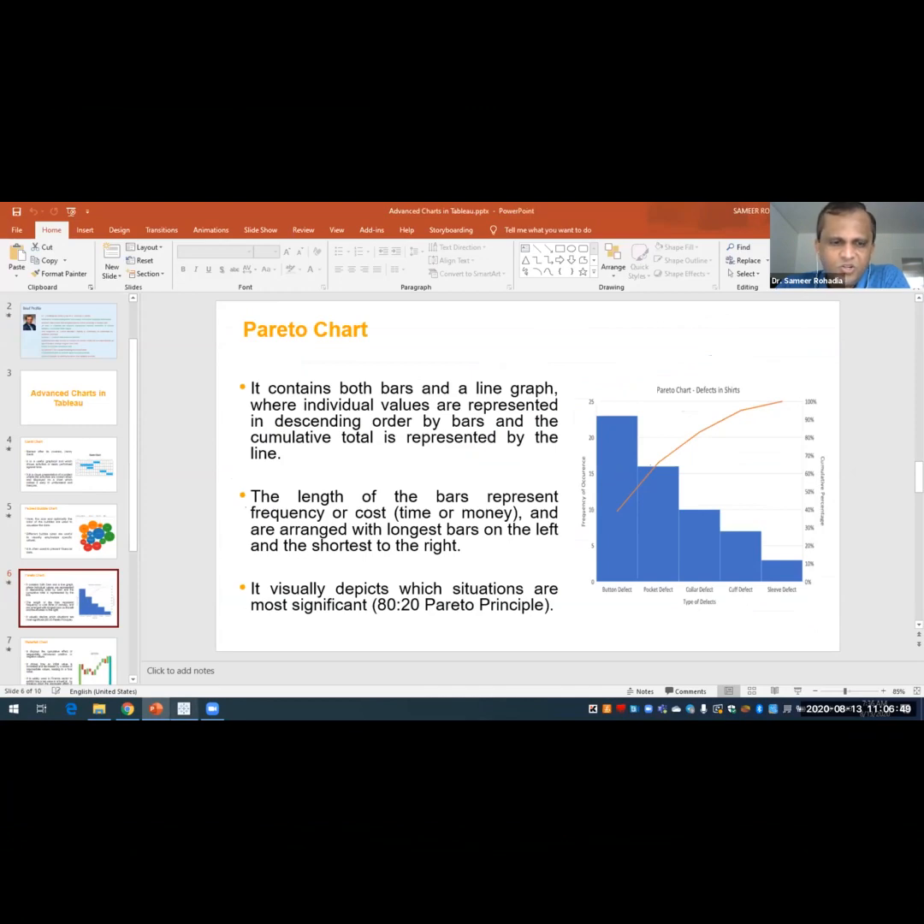
{"action": "key", "text": "alt+Tab"}
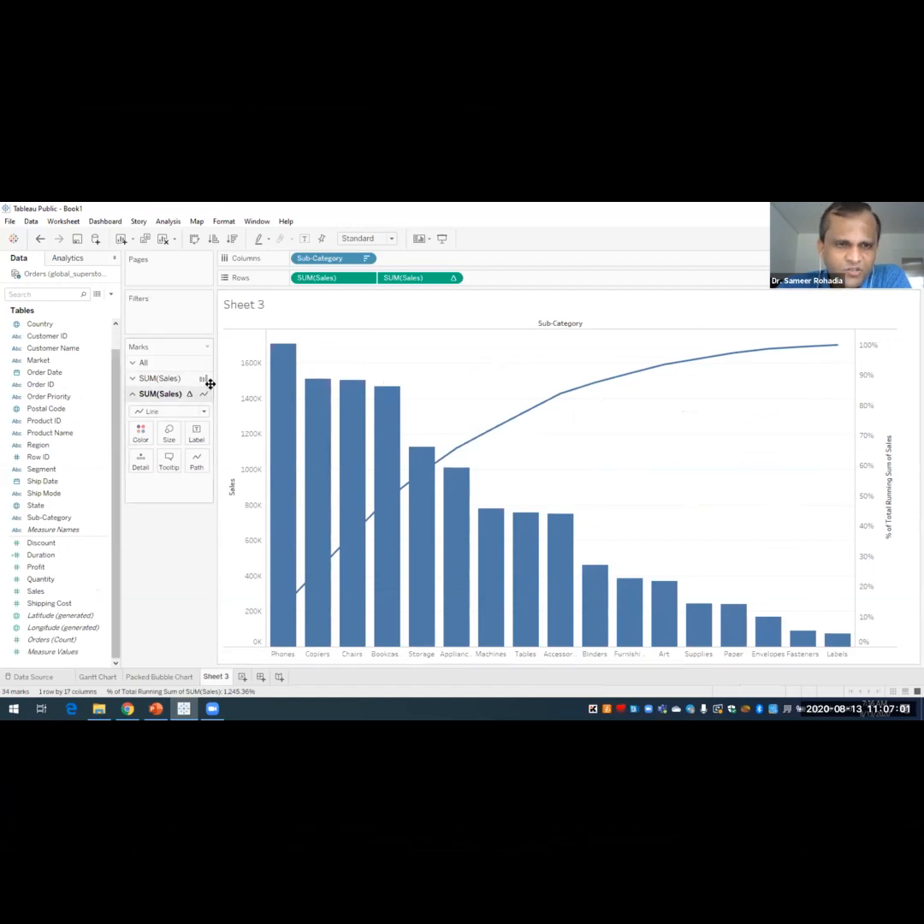
{"action": "left_click", "coordinate": [137, 433]}
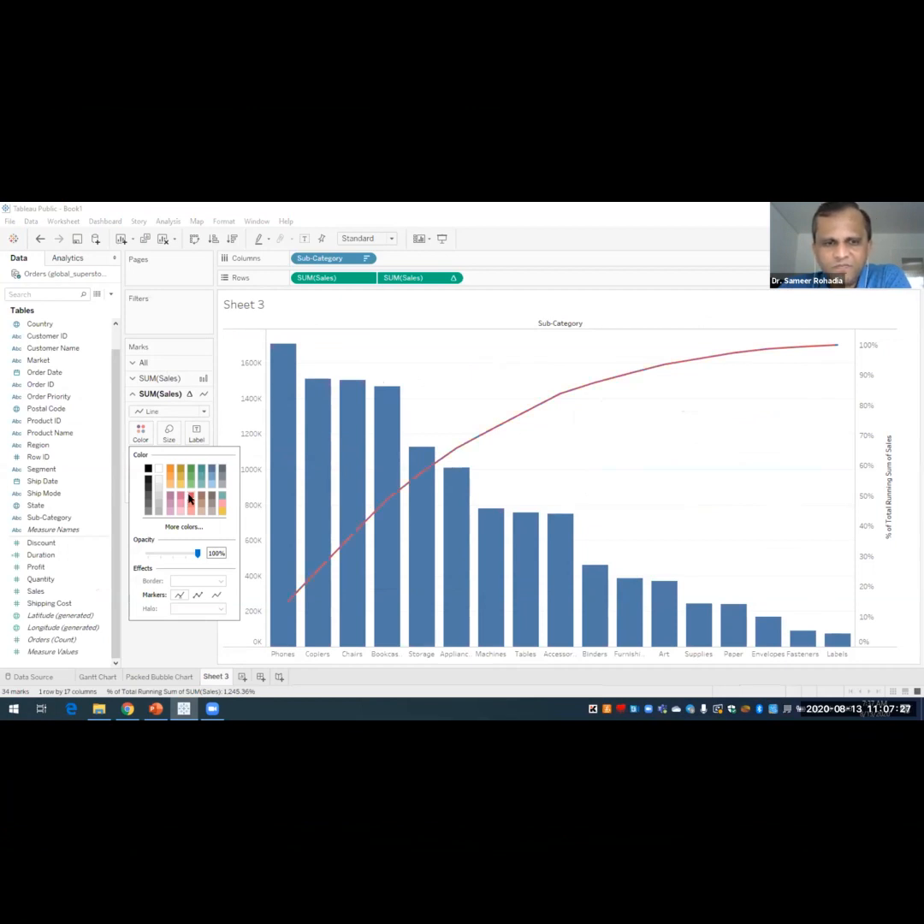
{"action": "left_click", "coordinate": [178, 644]}
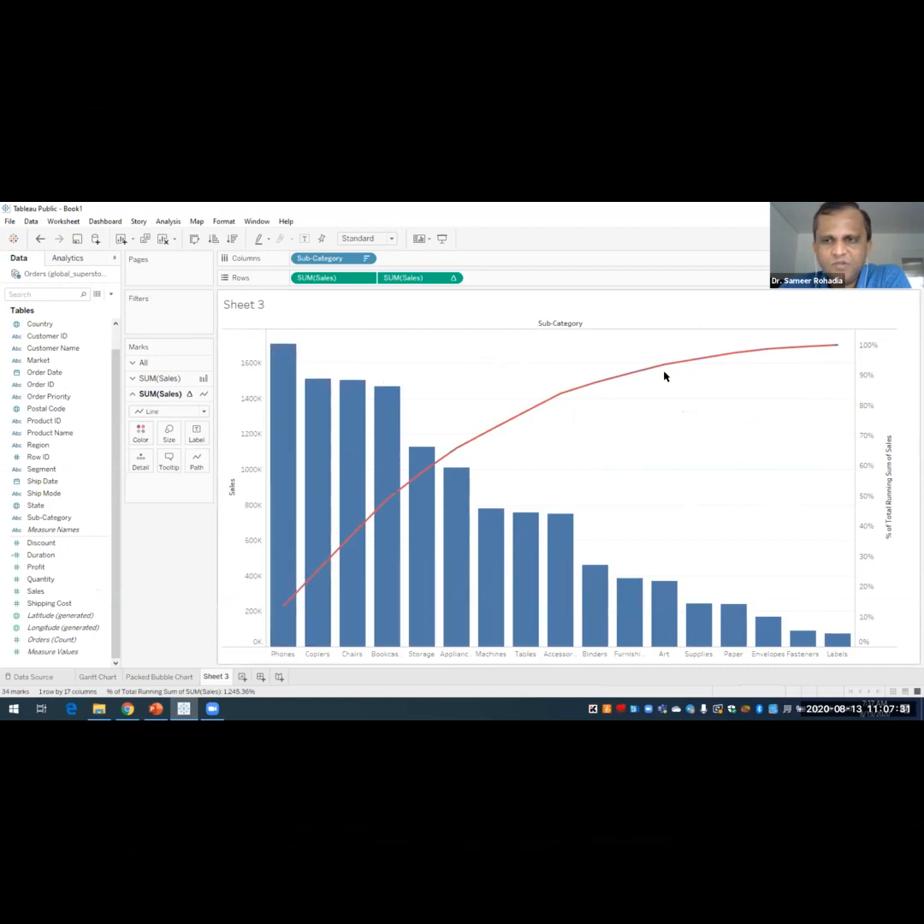
- Examine the cumulative percentages and sales of the sub-categories along the Pareto line and bars
{"action": "mouse_move", "coordinate": [817, 347]}
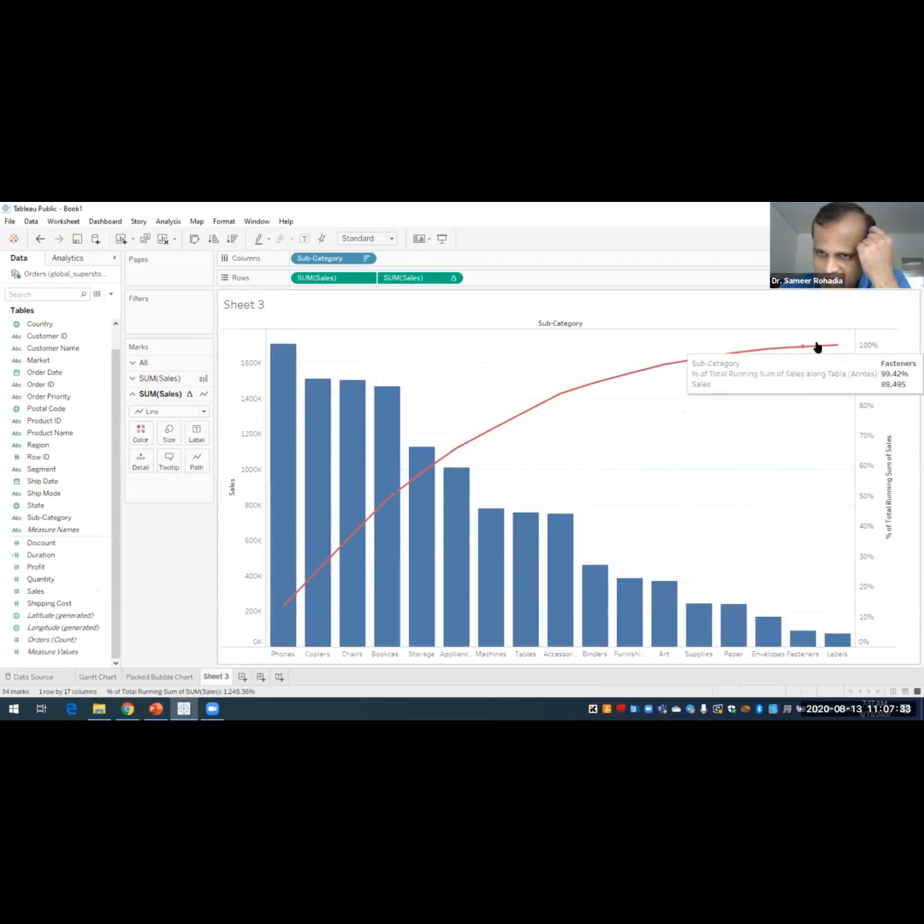
{"action": "mouse_move", "coordinate": [284, 530]}
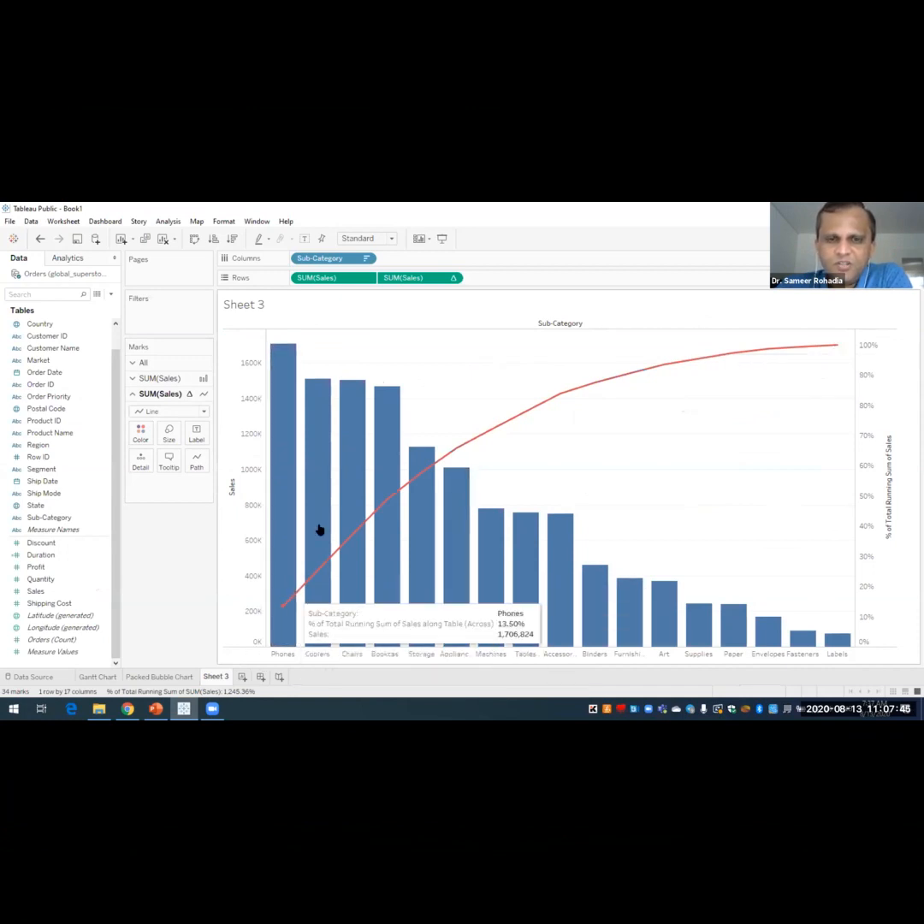
{"action": "mouse_move", "coordinate": [310, 515]}
{"action": "mouse_move", "coordinate": [360, 545]}
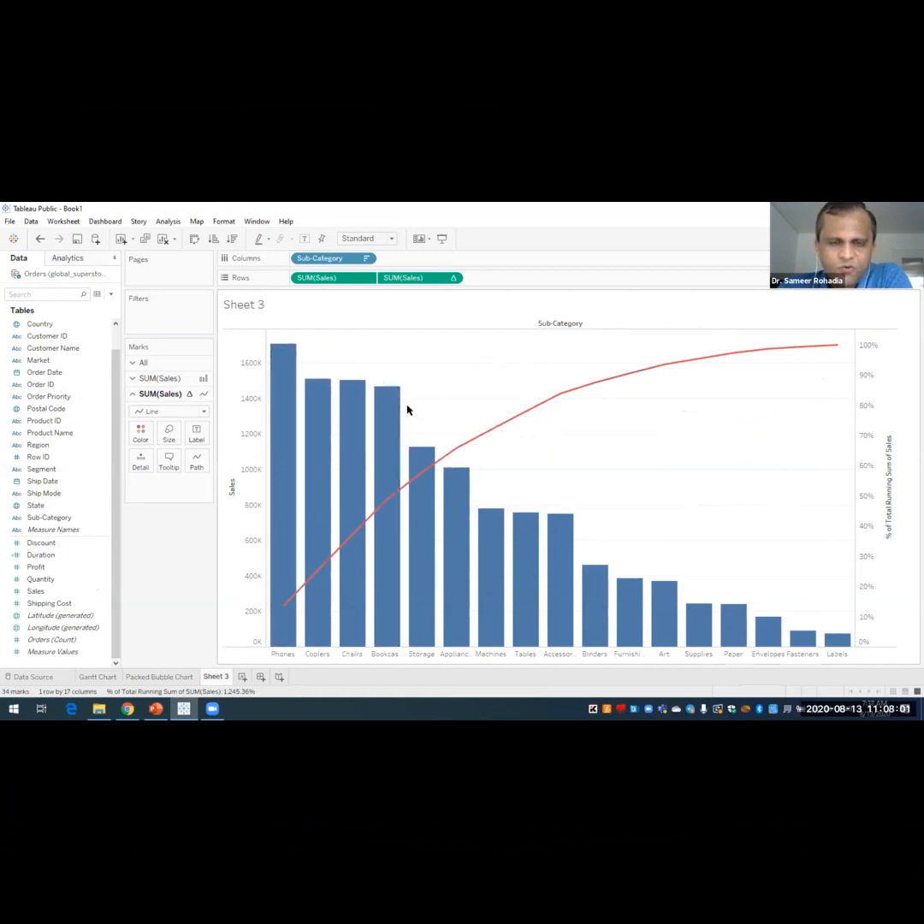
{"action": "mouse_move", "coordinate": [389, 411]}
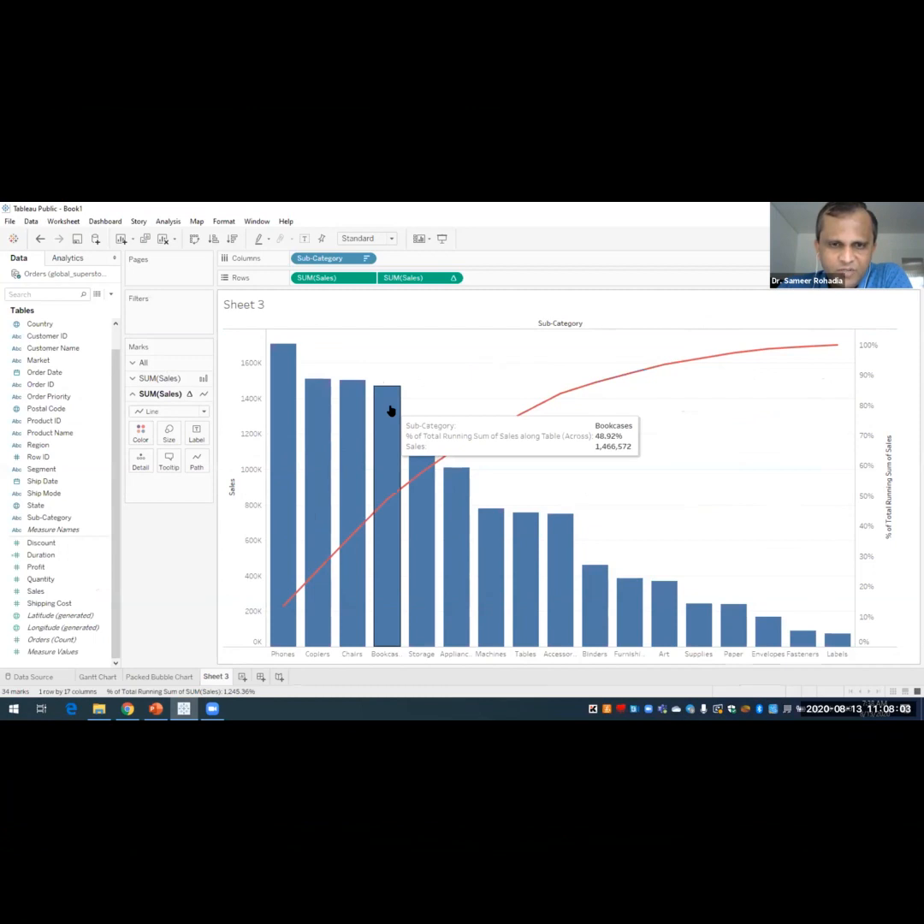
{"action": "mouse_move", "coordinate": [261, 412]}
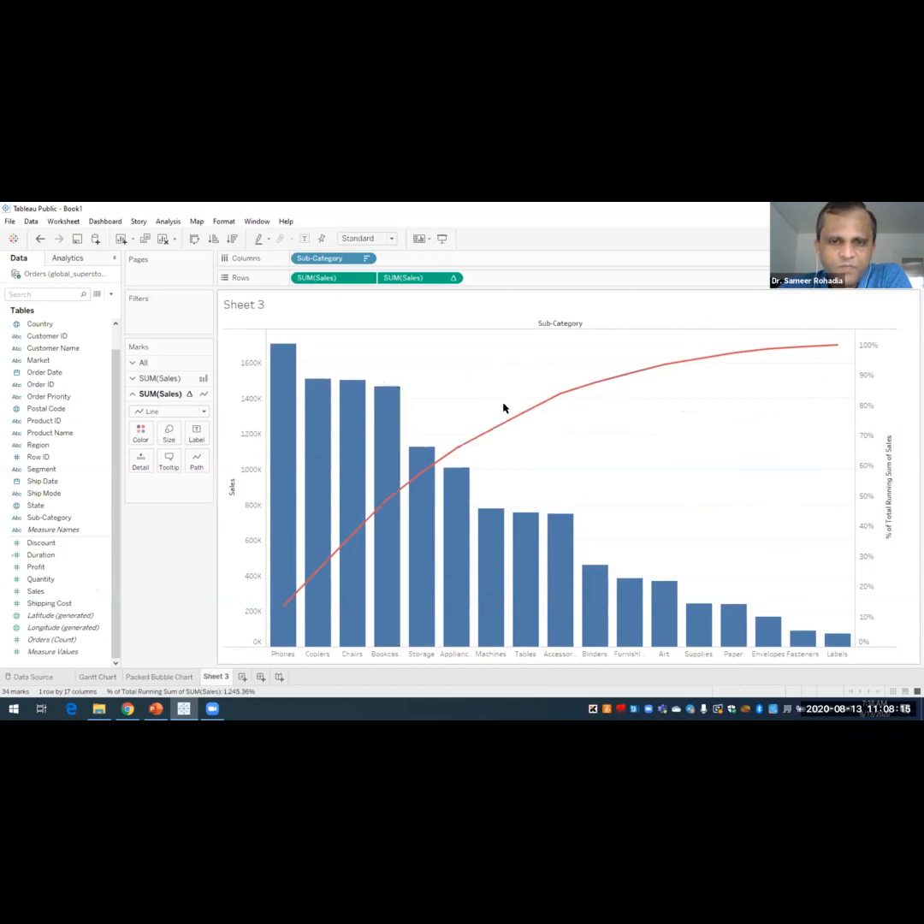
{"action": "mouse_move", "coordinate": [416, 496]}
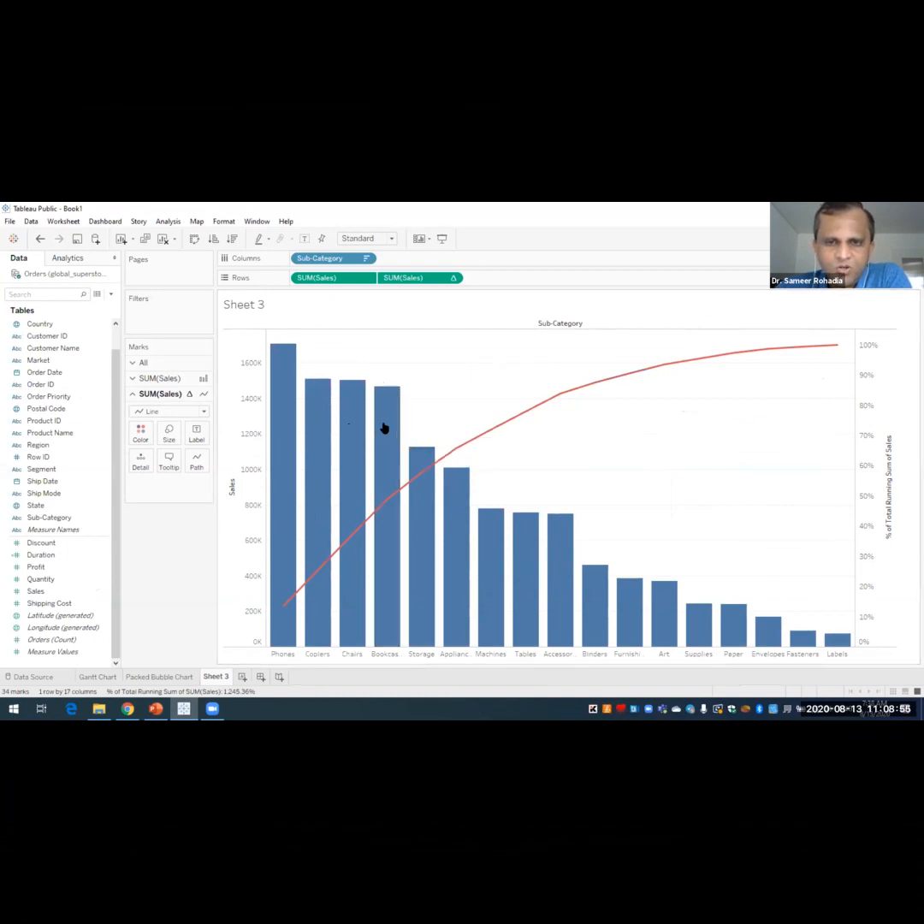
{"action": "left_click", "coordinate": [538, 396]}
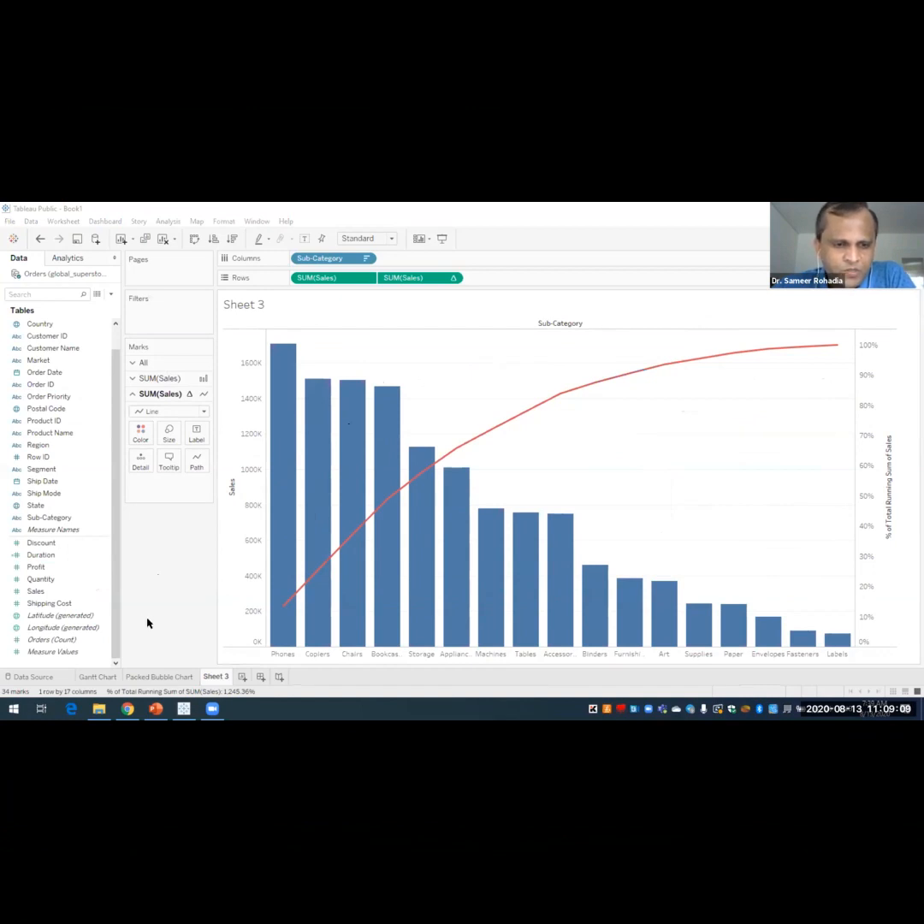
- Switch to PowerPoint and show the Waterfall Chart slide
{"action": "mouse_move", "coordinate": [155, 708]}
{"action": "left_click", "coordinate": [156, 662]}
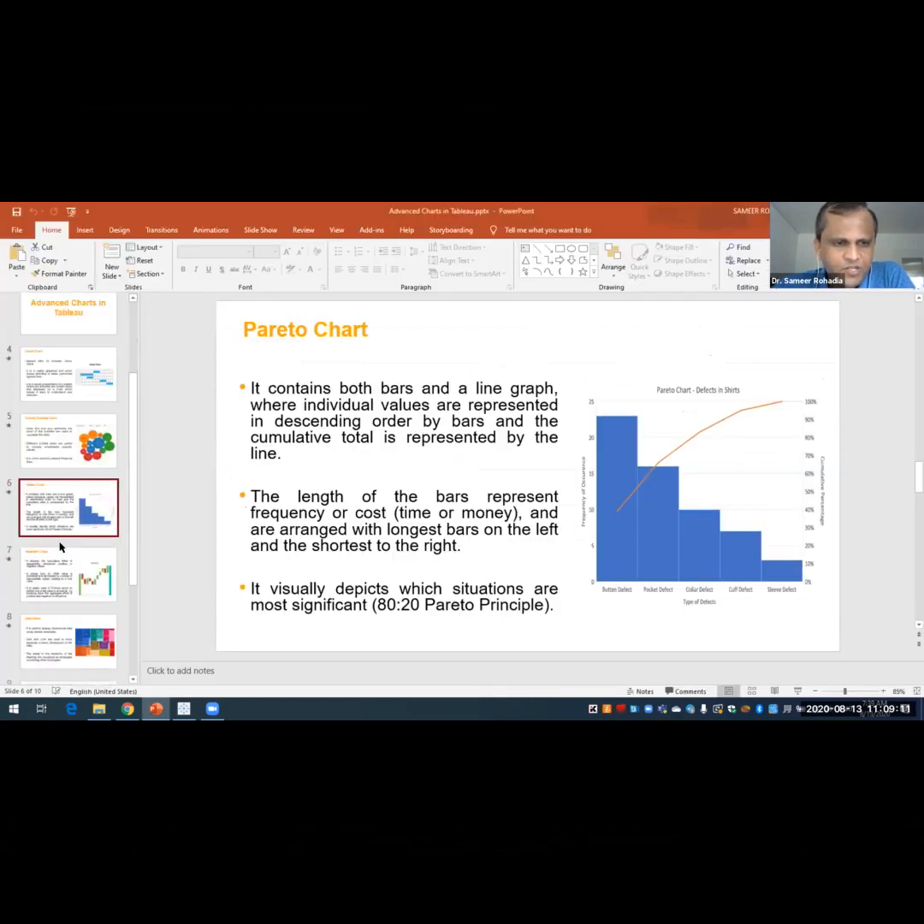
{"action": "left_click", "coordinate": [38, 562]}
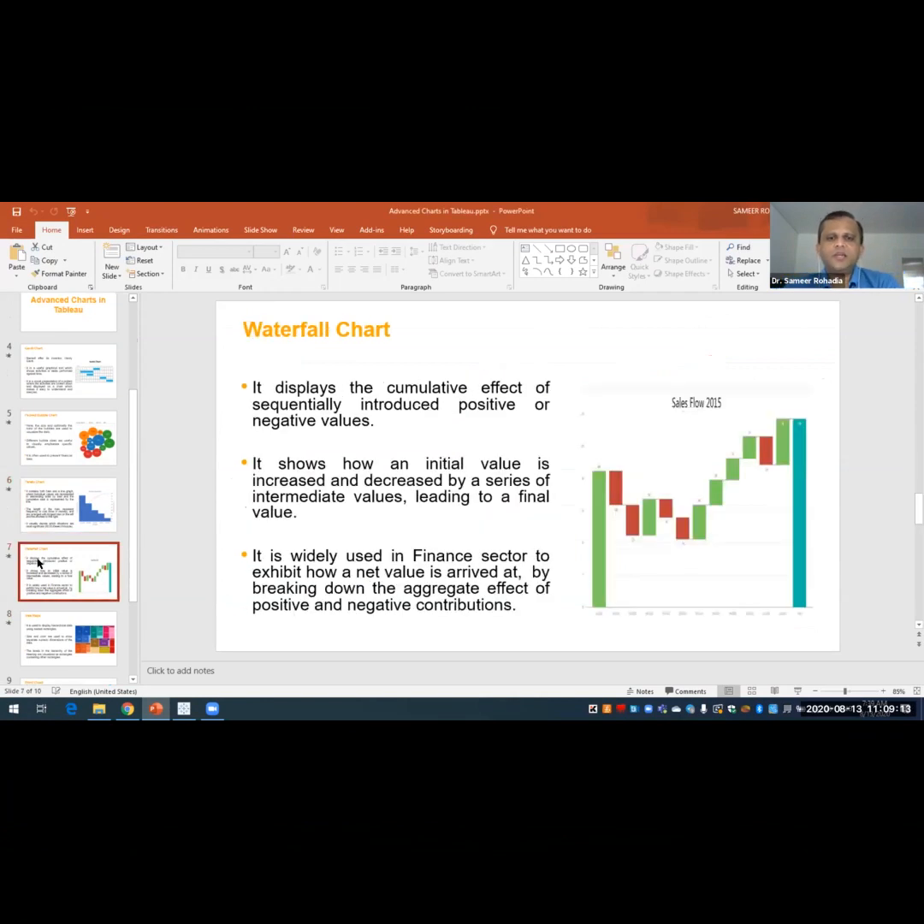
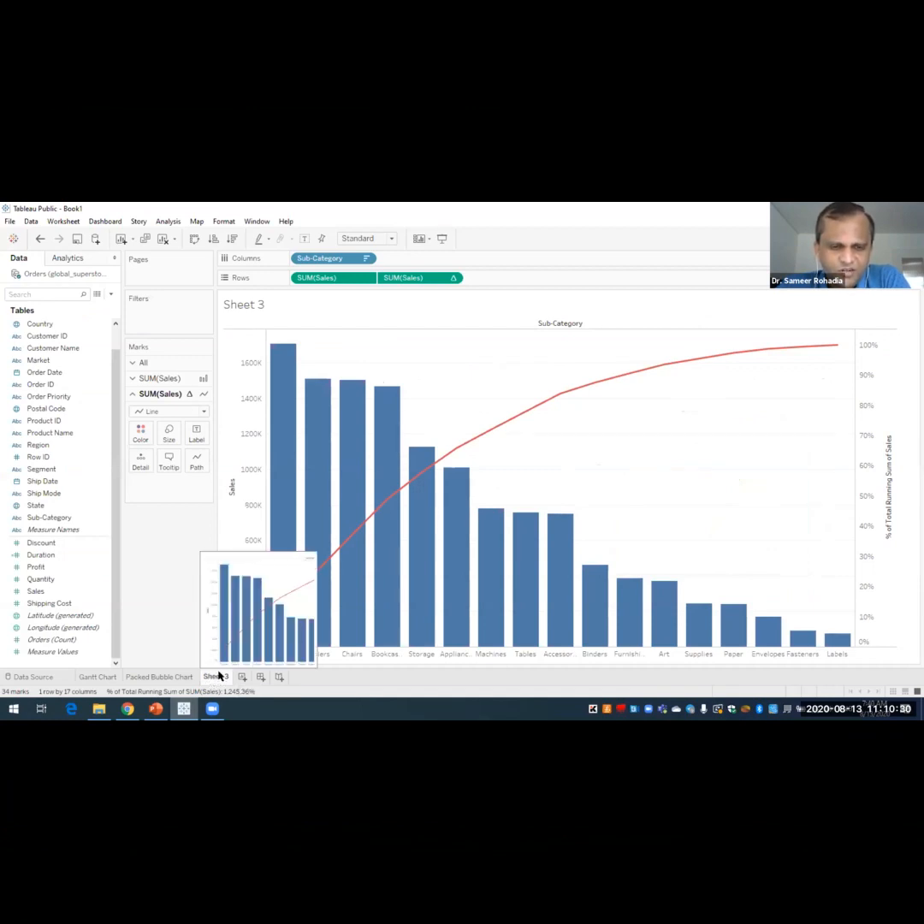
- Rename the Sheet 3 worksheet in Tableau as Pareto Chart
{"action": "double_click", "coordinate": [217, 678]}
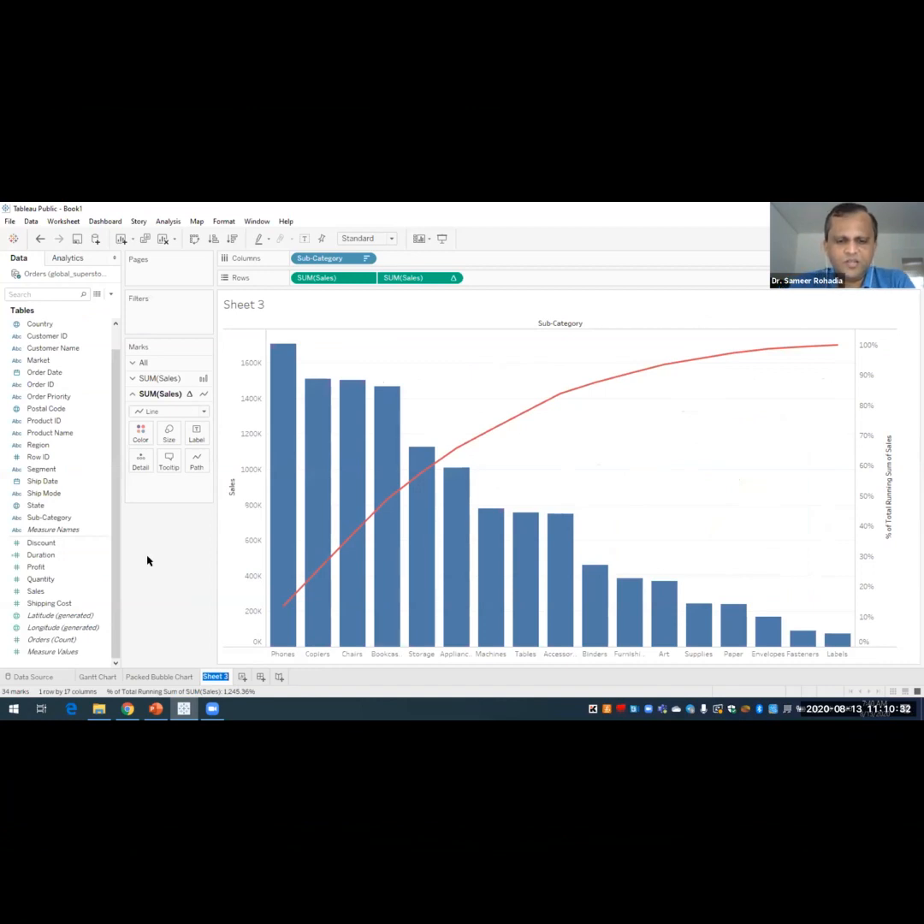
{"action": "type", "text": "Pareto har"}
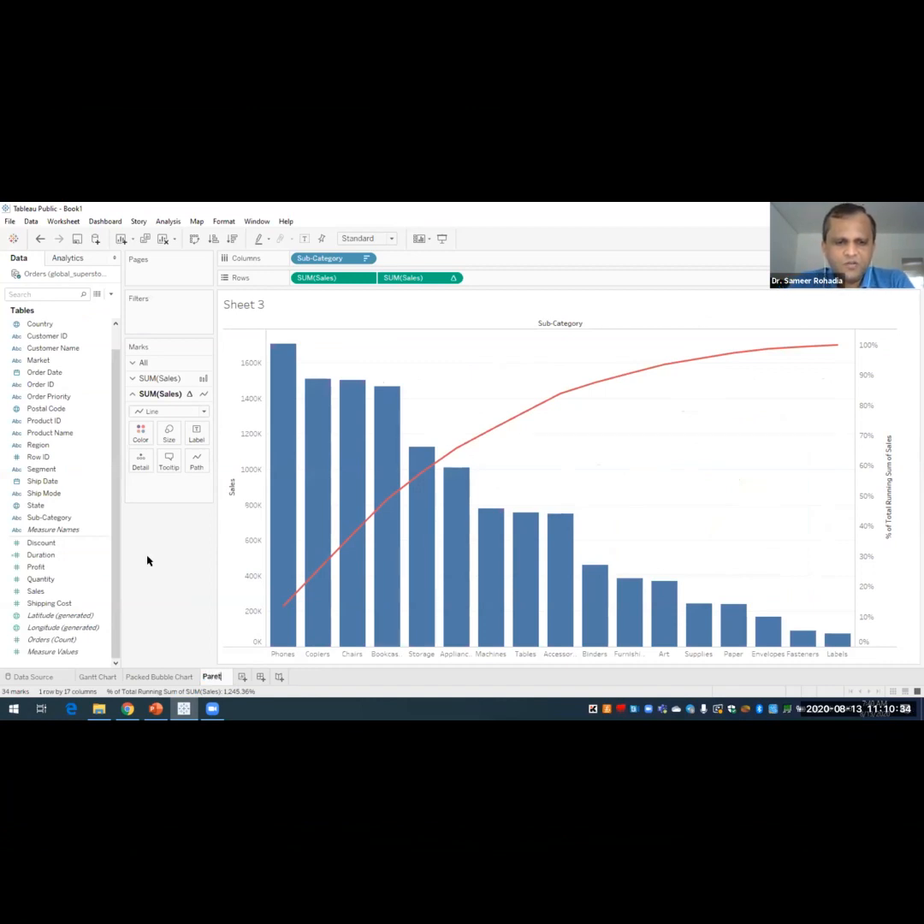
{"action": "key", "text": "BackSpace"}
{"action": "key", "text": "BackSpace"}
{"action": "key", "text": "BackSpace"}
{"action": "type", "text": "Chart"}
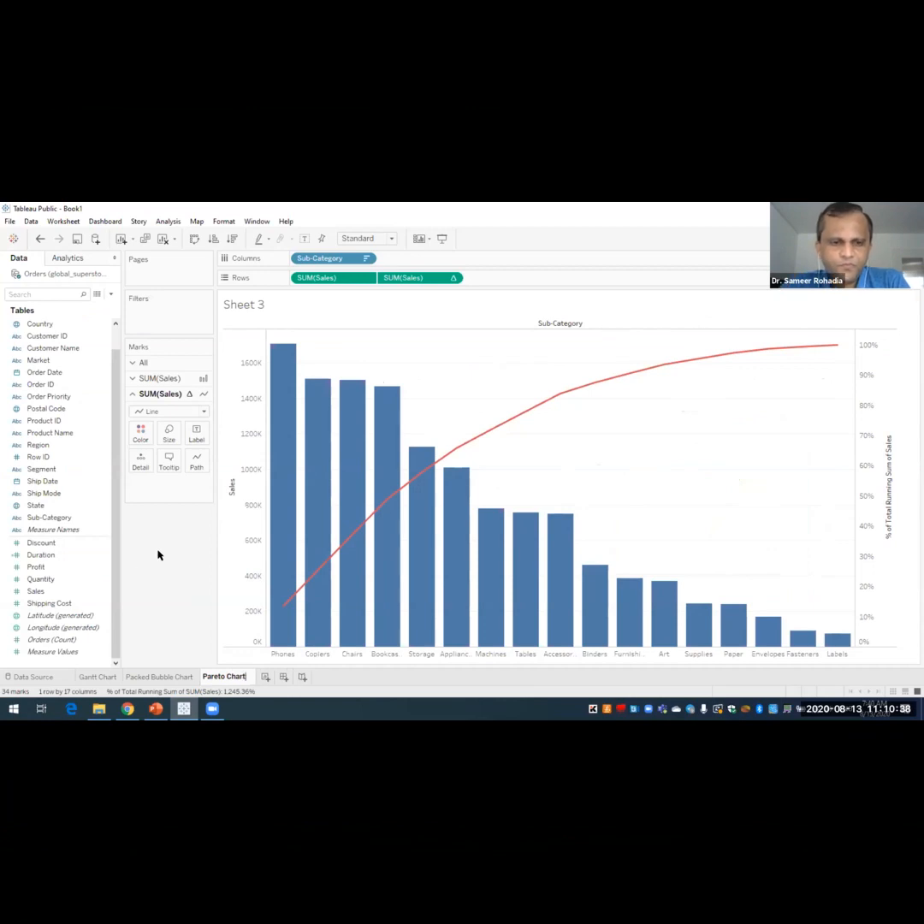
{"action": "key", "text": "Return"}
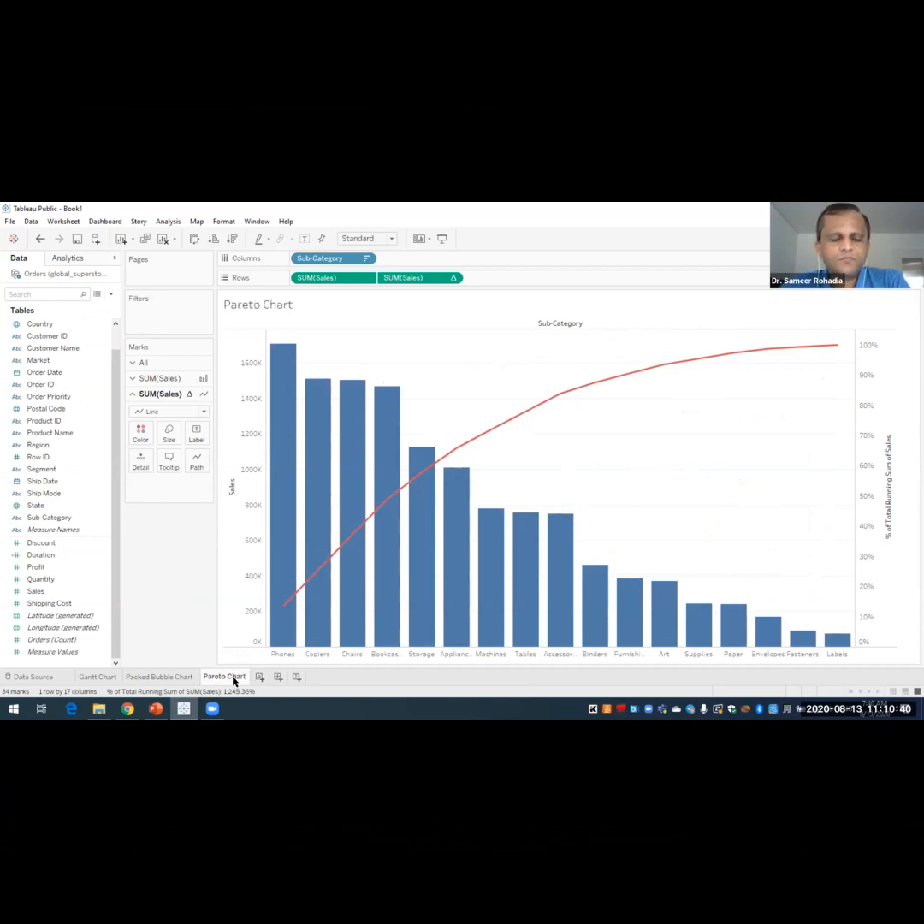
- Create a new worksheet and name it Waterfall Chart
{"action": "mouse_move", "coordinate": [233, 680]}
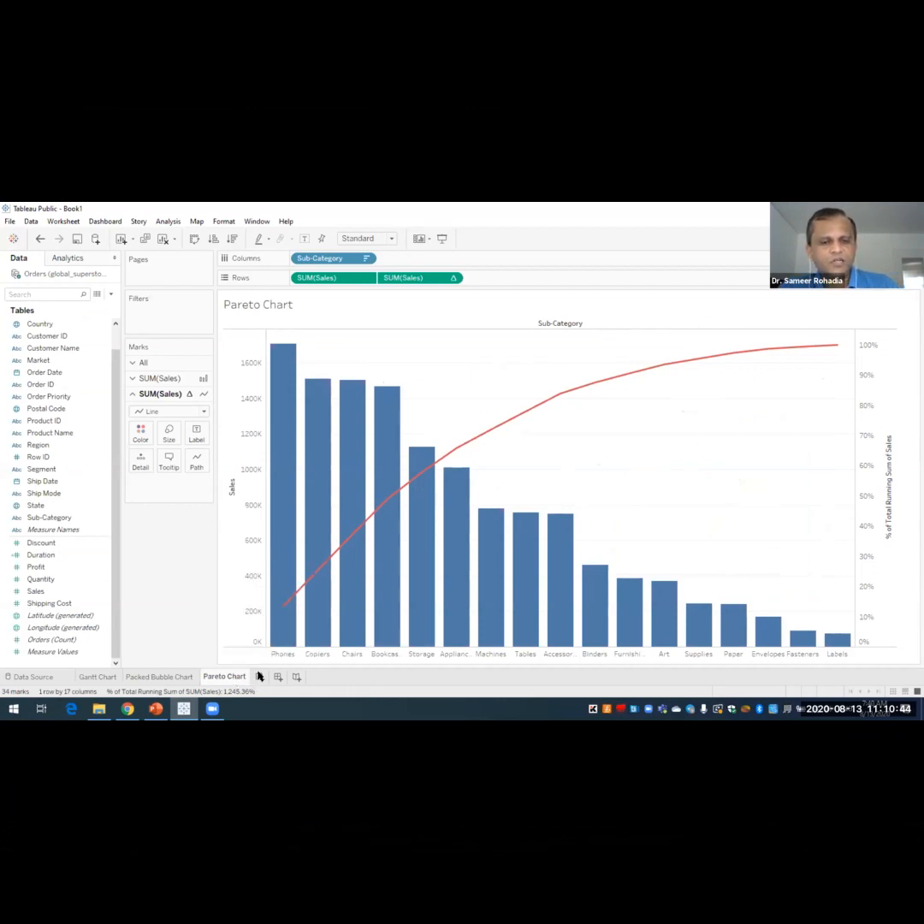
{"action": "left_click", "coordinate": [259, 677]}
{"action": "mouse_move", "coordinate": [259, 675]}
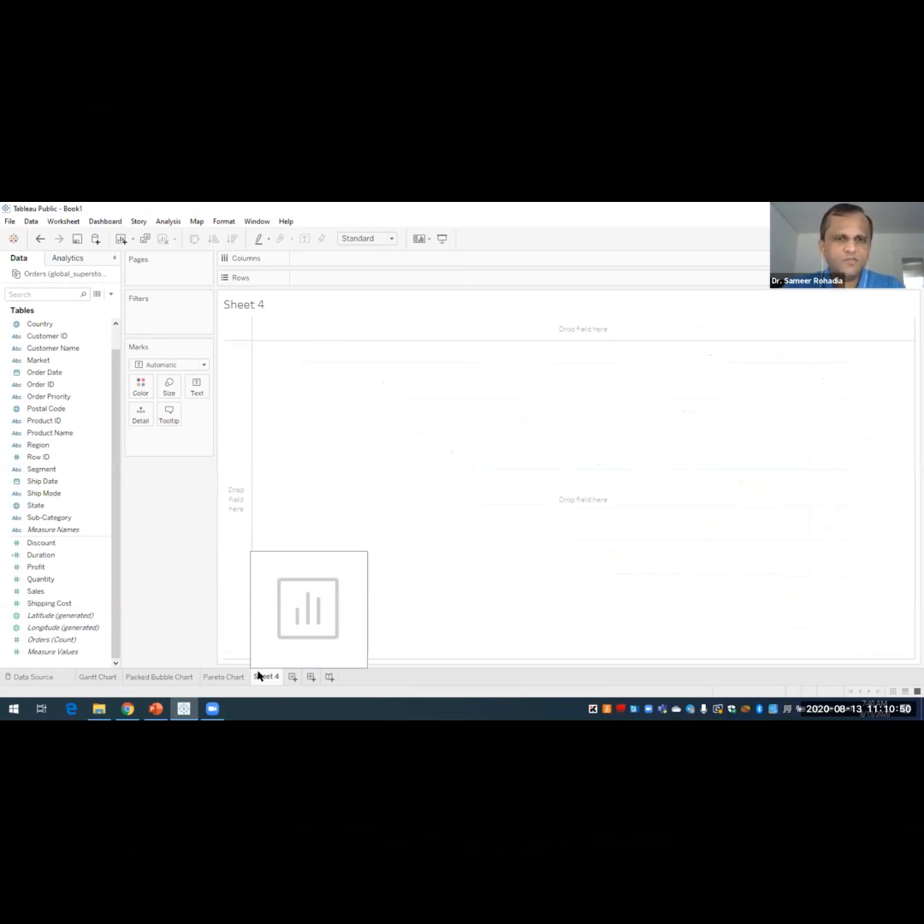
{"action": "double_click", "coordinate": [259, 676]}
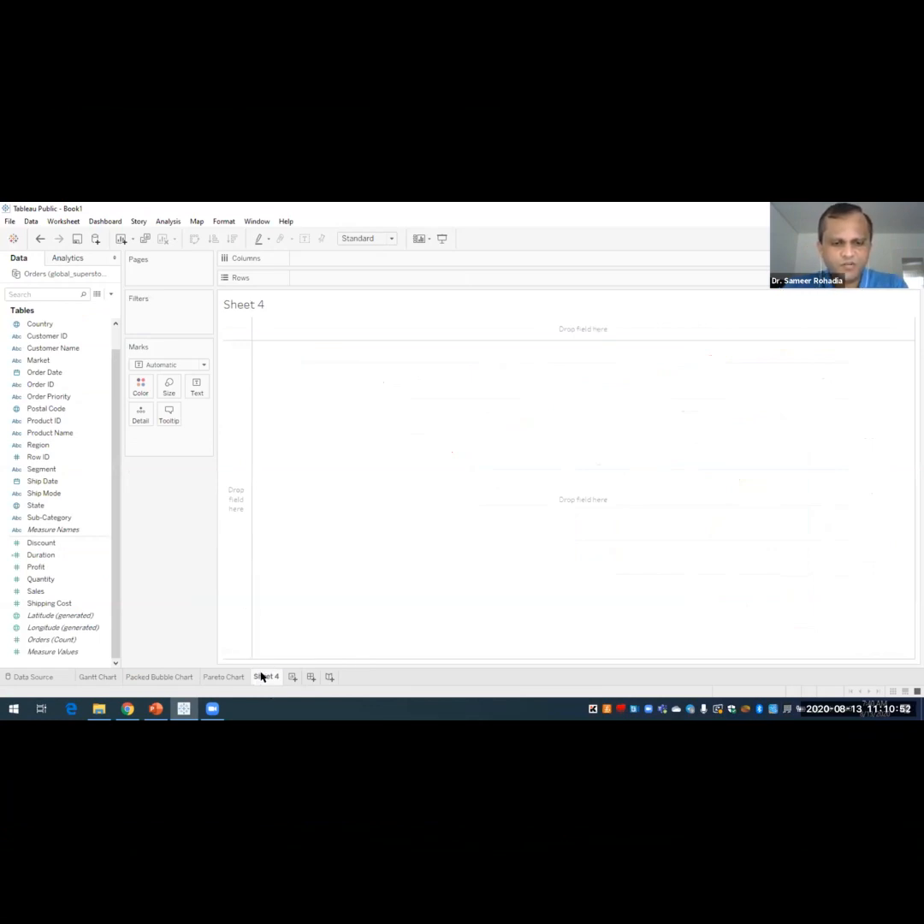
{"action": "type", "text": "Wate"}
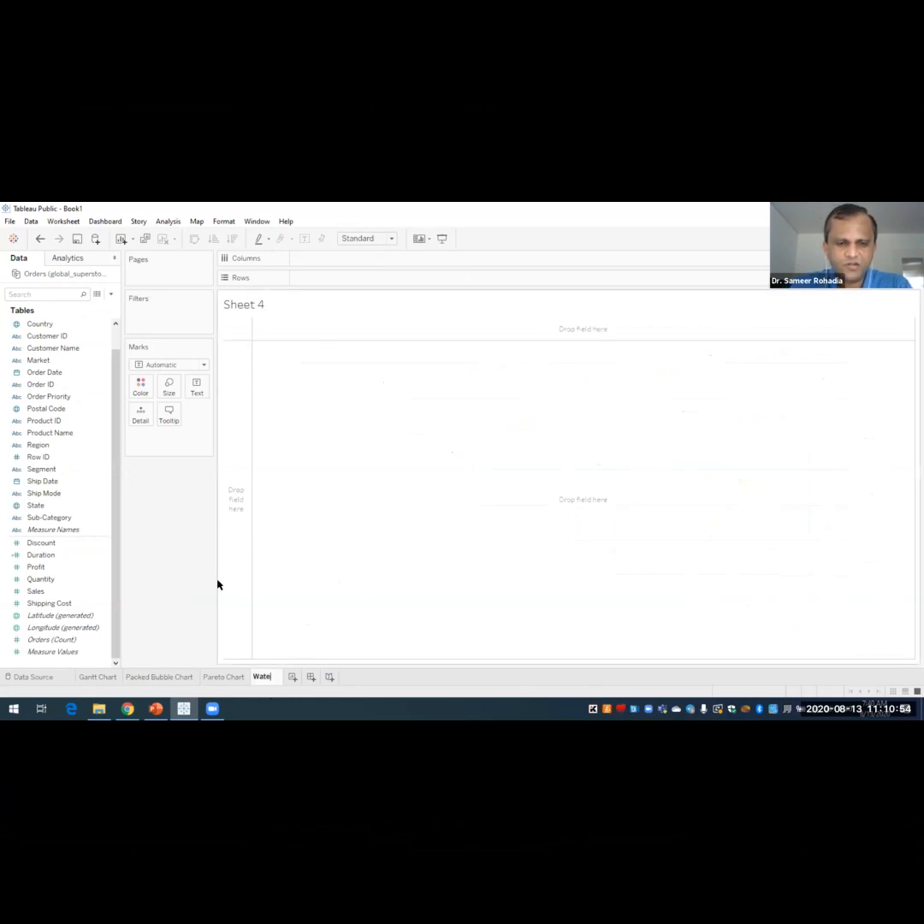
{"action": "type", "text": "rfall Chart"}
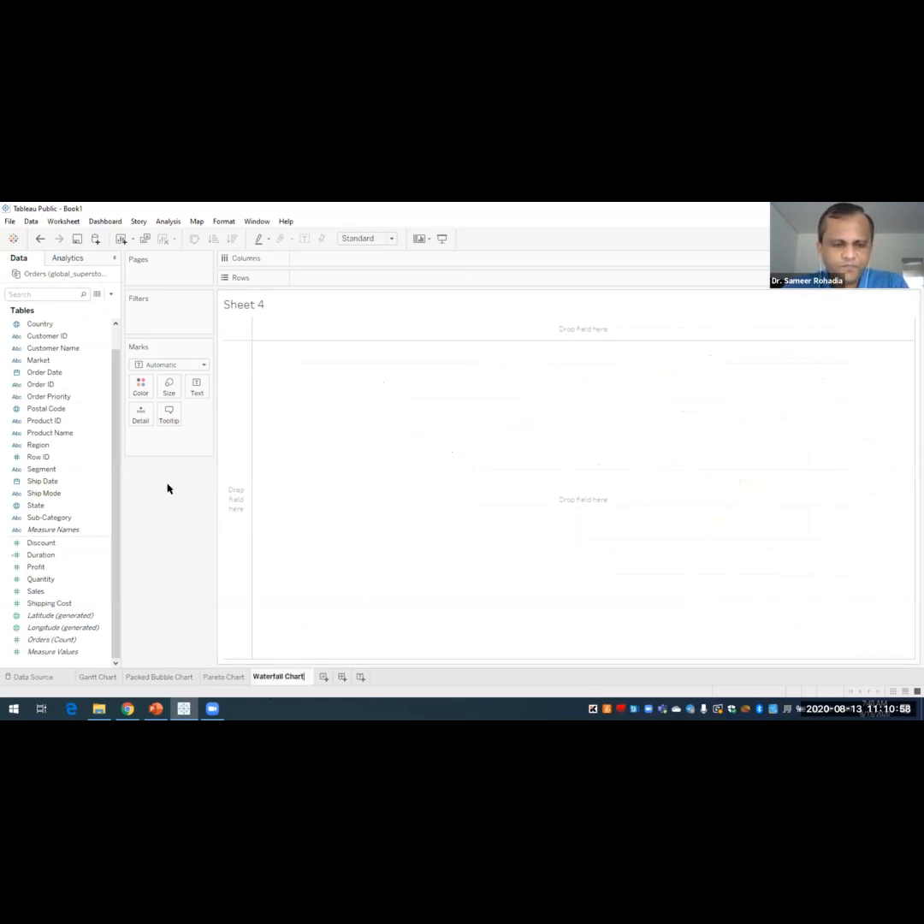
{"action": "key", "text": "Return"}
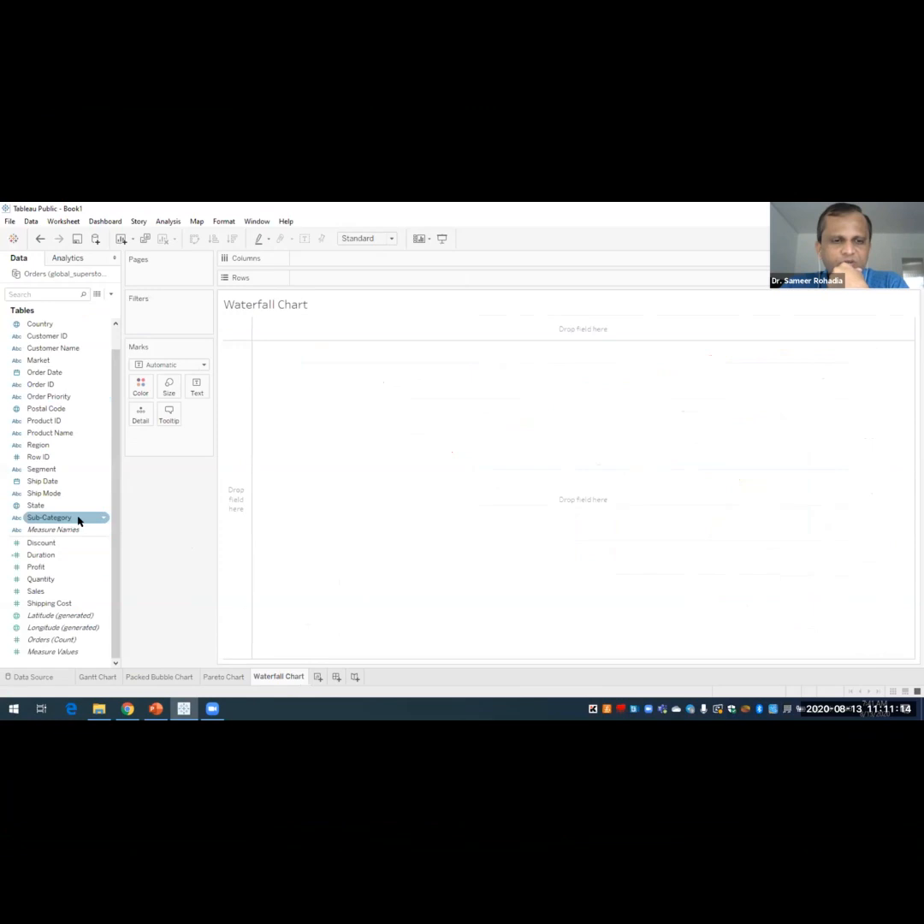
- Place Sub-Category on Columns in the Waterfall Chart worksheet
{"action": "left_click", "coordinate": [85, 515]}
{"action": "left_click_drag", "start_coordinate": [85, 514], "coordinate": [357, 258]}
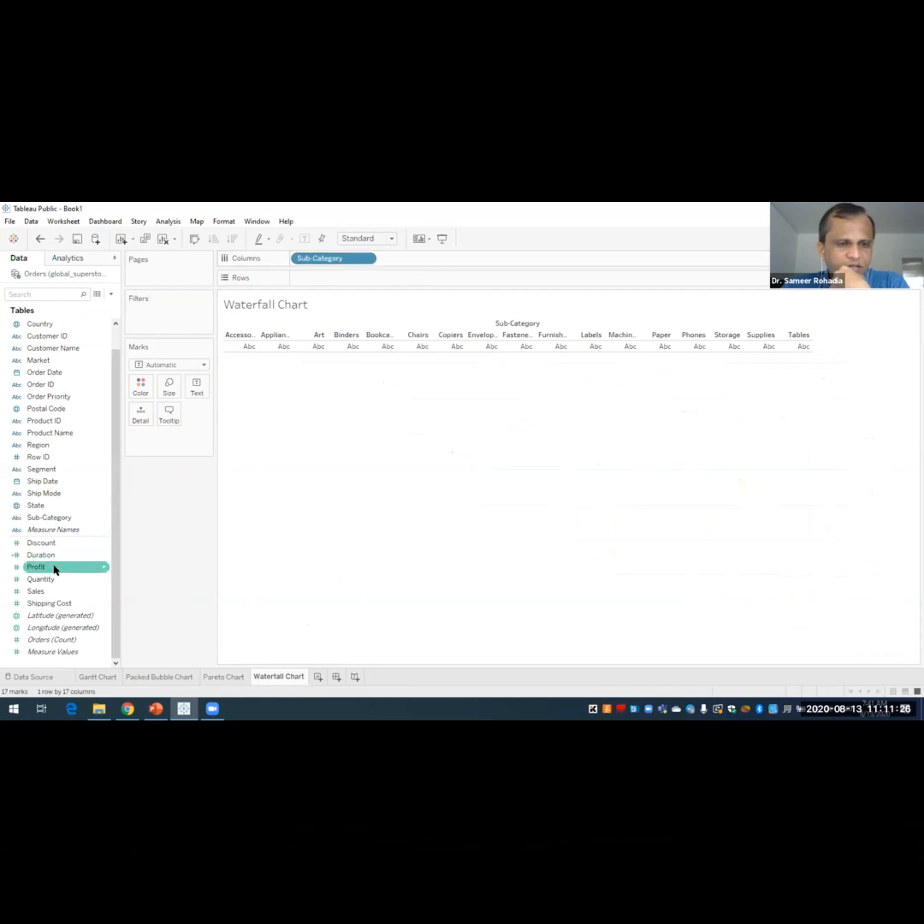
- Place Profit on Rows and apply a Running Total quick table calculation to it
{"action": "left_click_drag", "start_coordinate": [55, 570], "coordinate": [323, 277]}
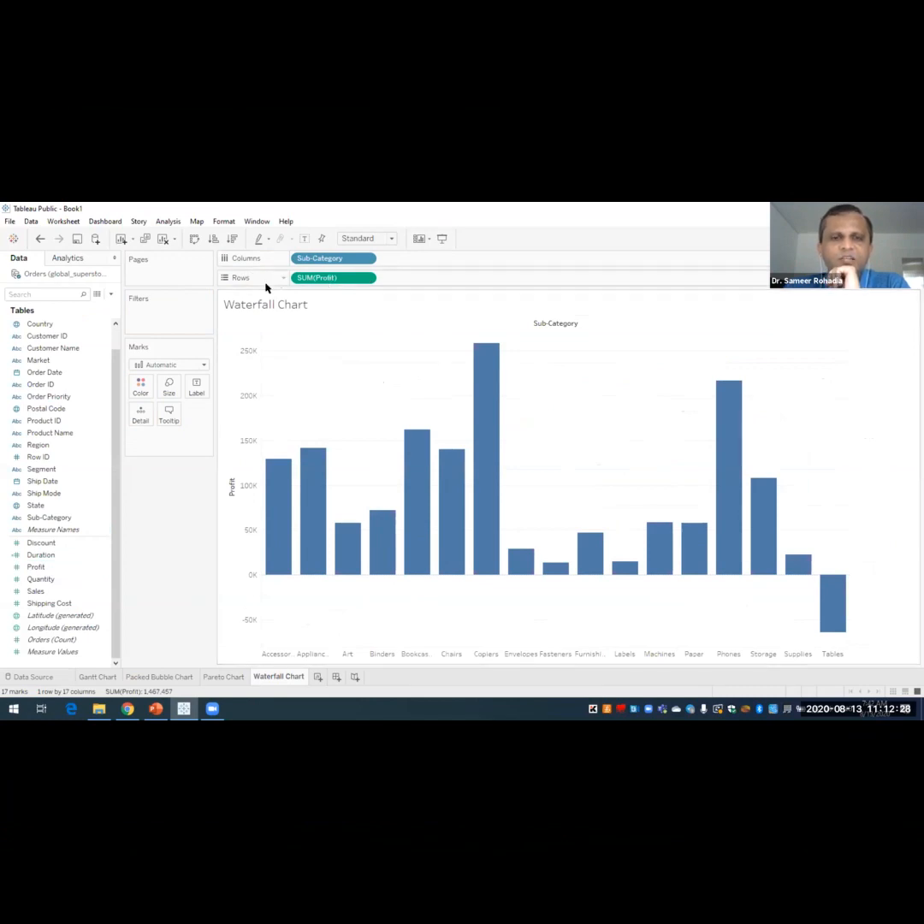
{"action": "left_click", "coordinate": [363, 278]}
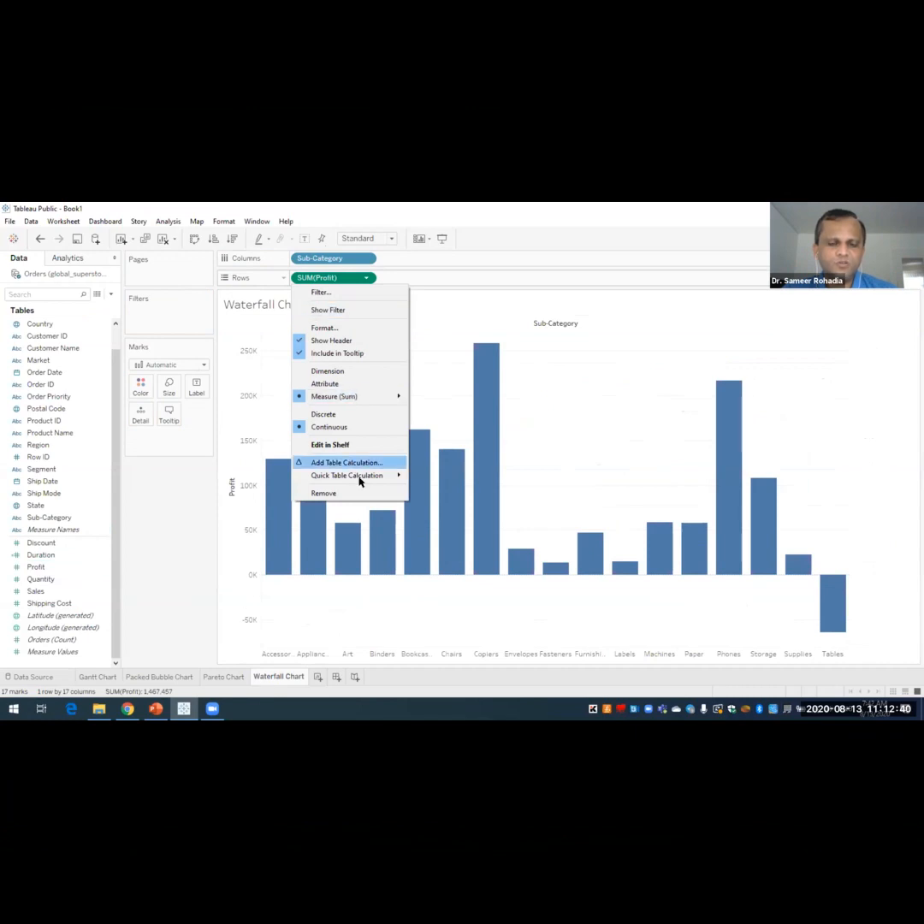
{"action": "mouse_move", "coordinate": [368, 479]}
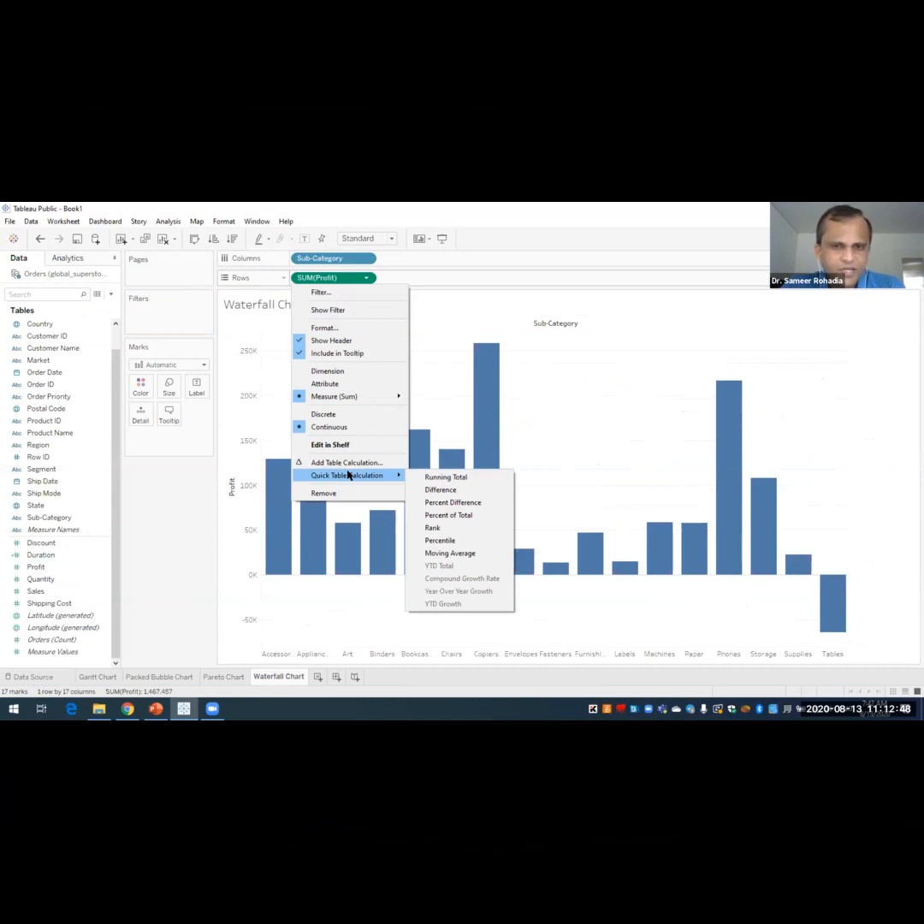
{"action": "left_click", "coordinate": [441, 477]}
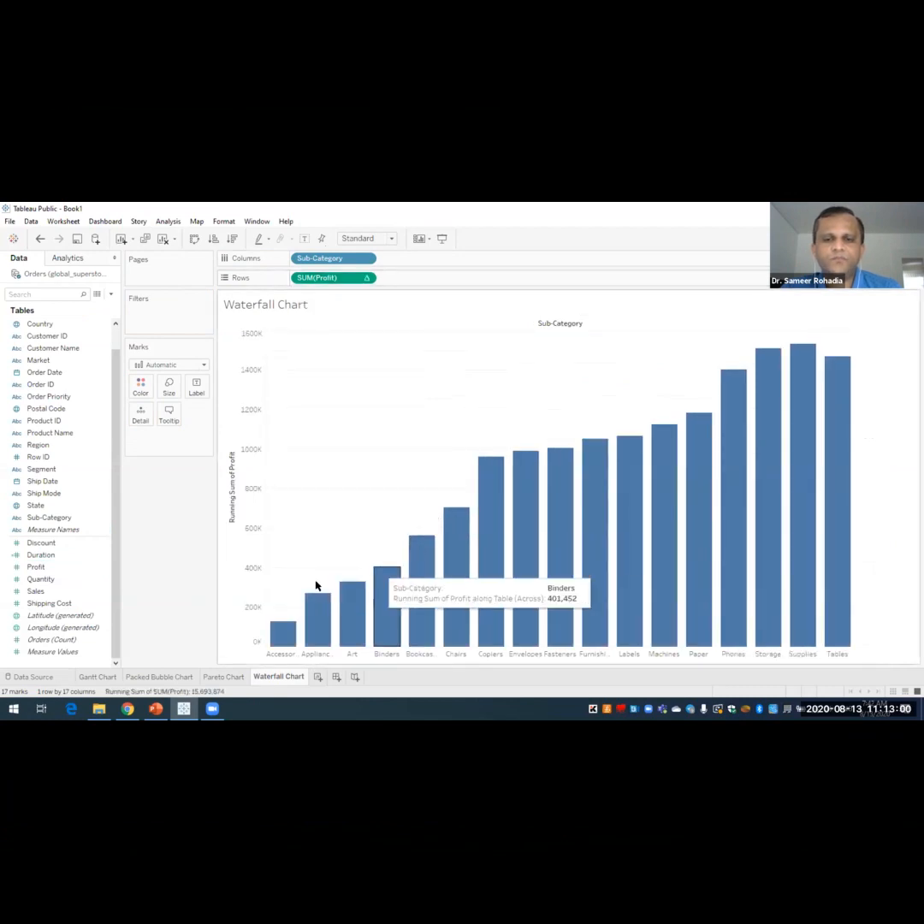
{"action": "mouse_move", "coordinate": [272, 628]}
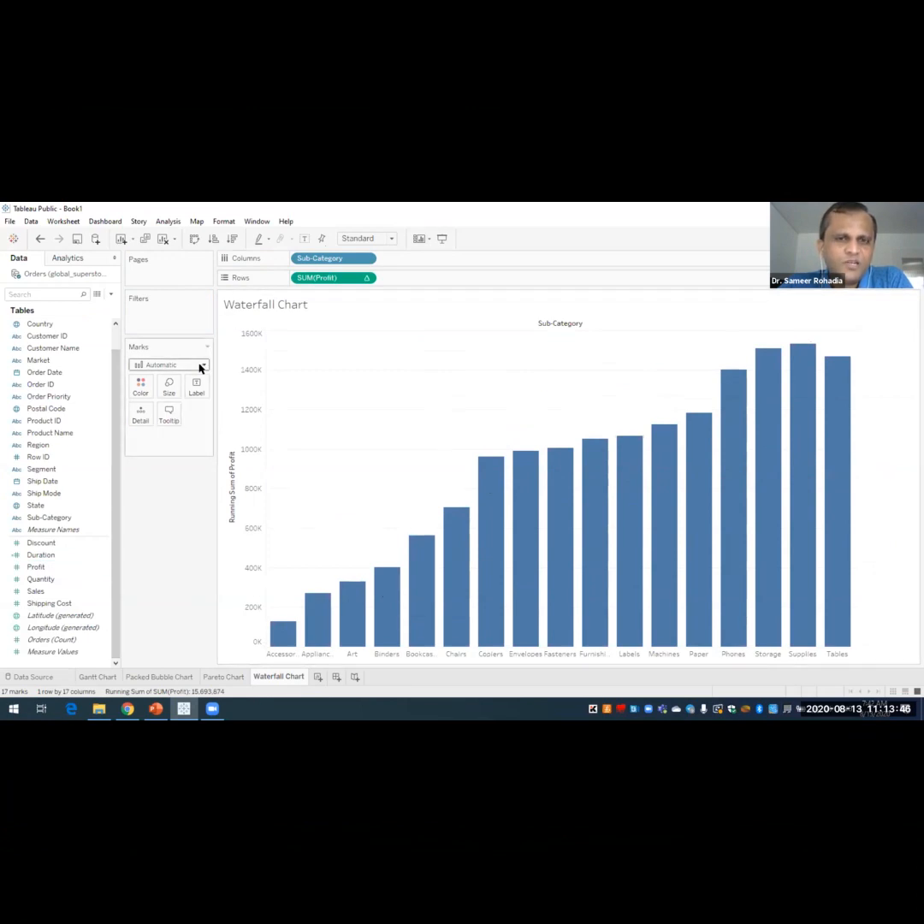
- Change the mark type of the running profit chart to Gantt Bar
{"action": "left_click", "coordinate": [201, 365]}
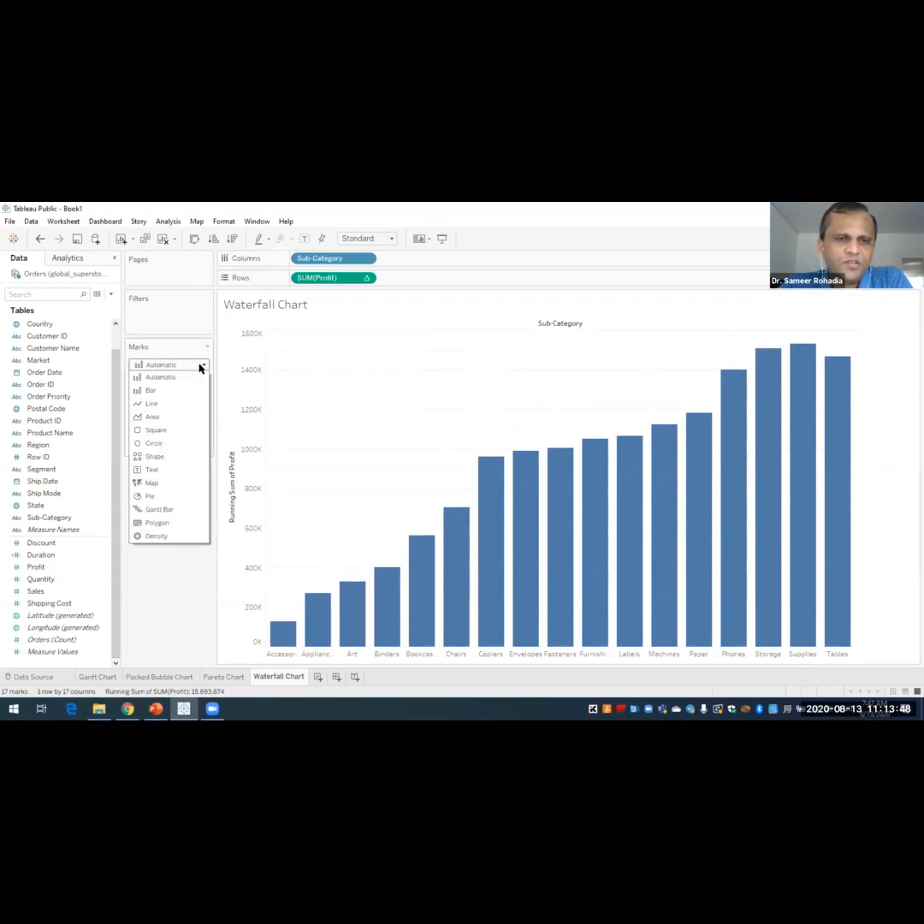
{"action": "left_click", "coordinate": [157, 511]}
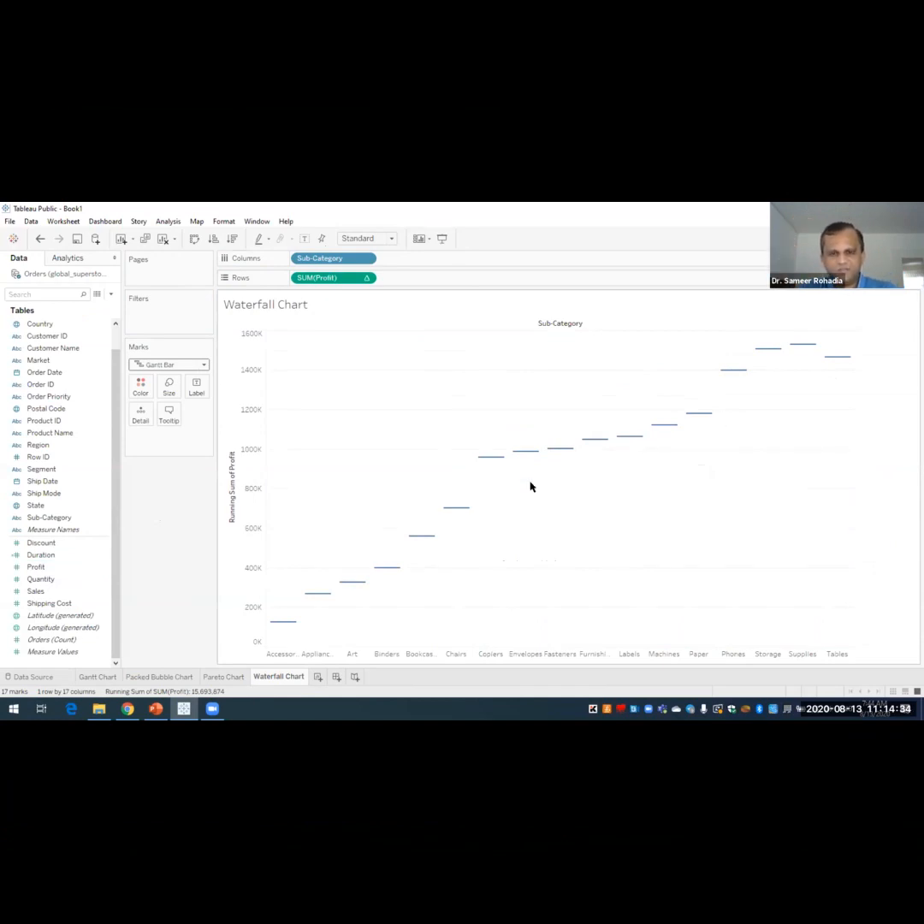
{"action": "mouse_move", "coordinate": [503, 466]}
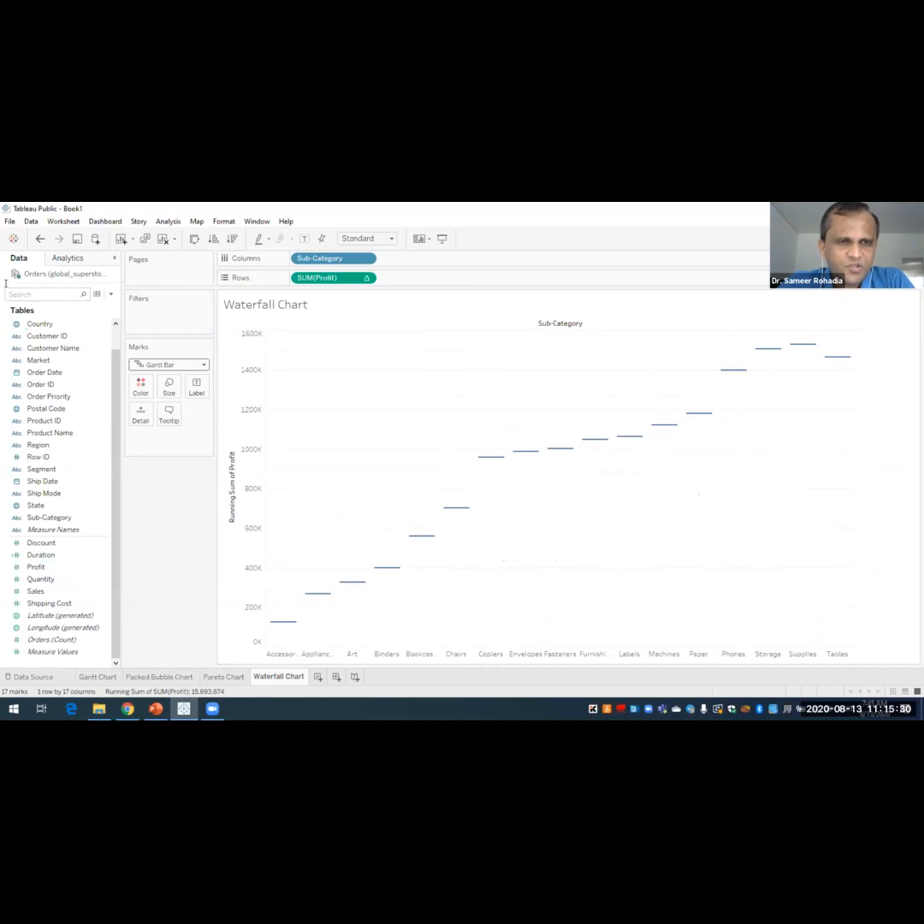
- Create a calculated field named Negative Profit with the formula - [Profit]
{"action": "left_click", "coordinate": [109, 296]}
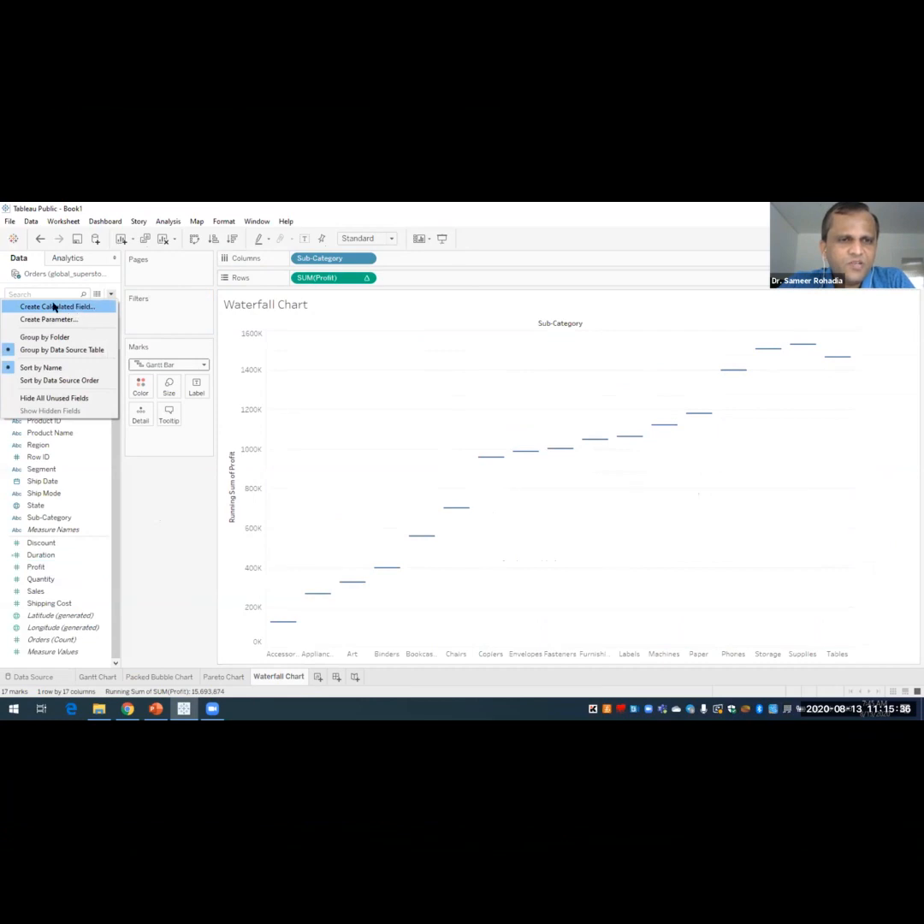
{"action": "left_click", "coordinate": [75, 305]}
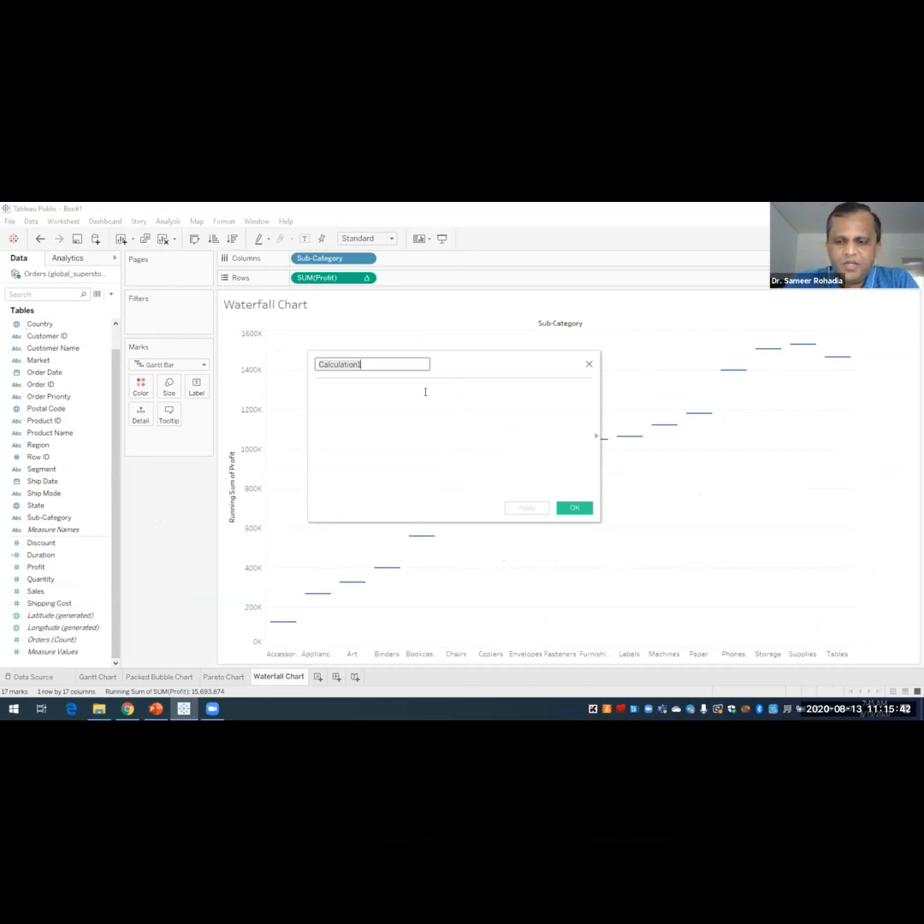
{"action": "key", "text": "BackSpace"}
{"action": "type", "text": "Negative Profit"}
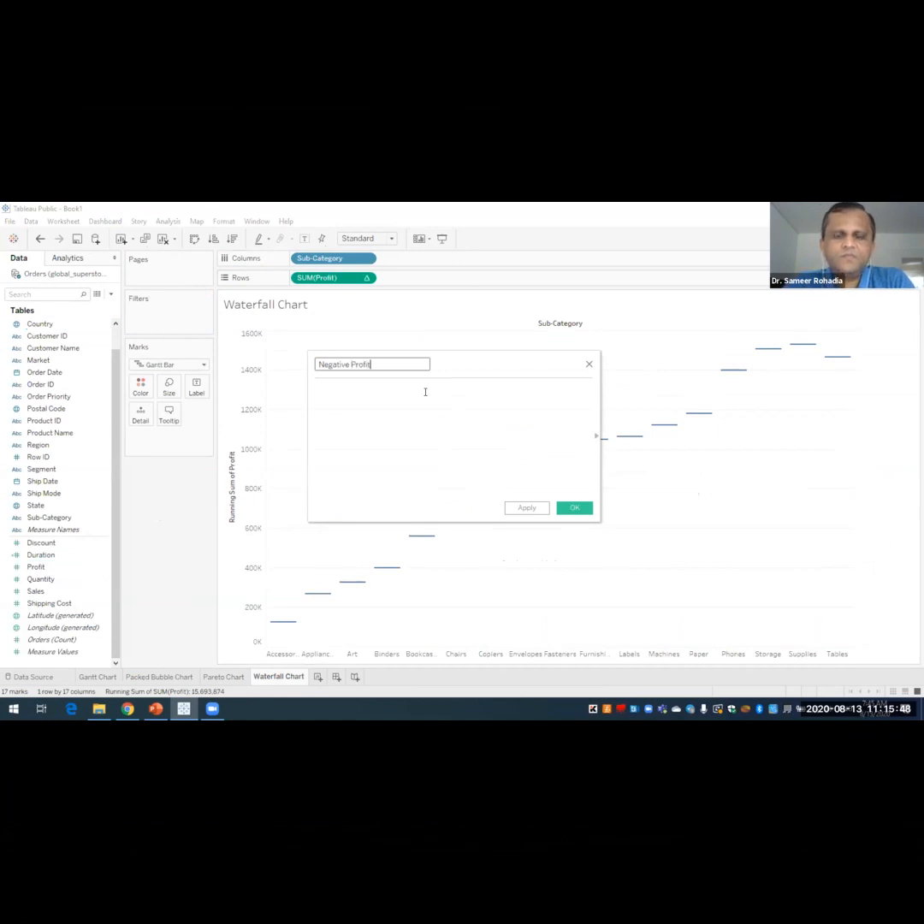
{"action": "left_click", "coordinate": [448, 385]}
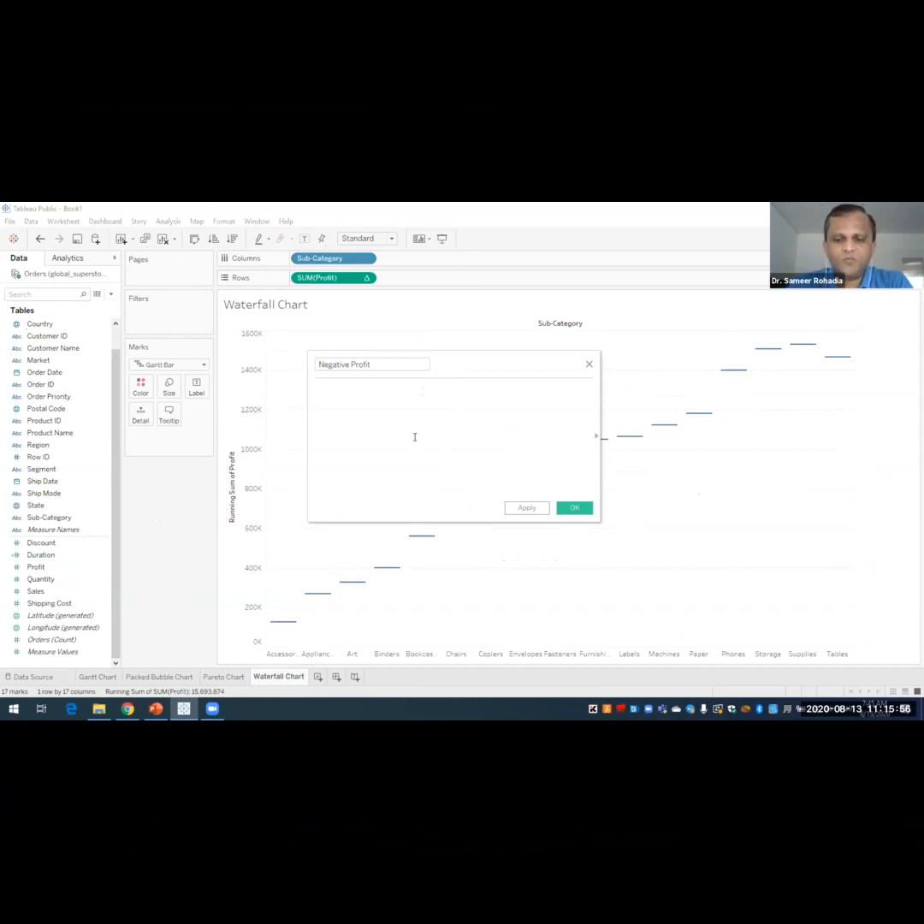
{"action": "type", "text": "-"}
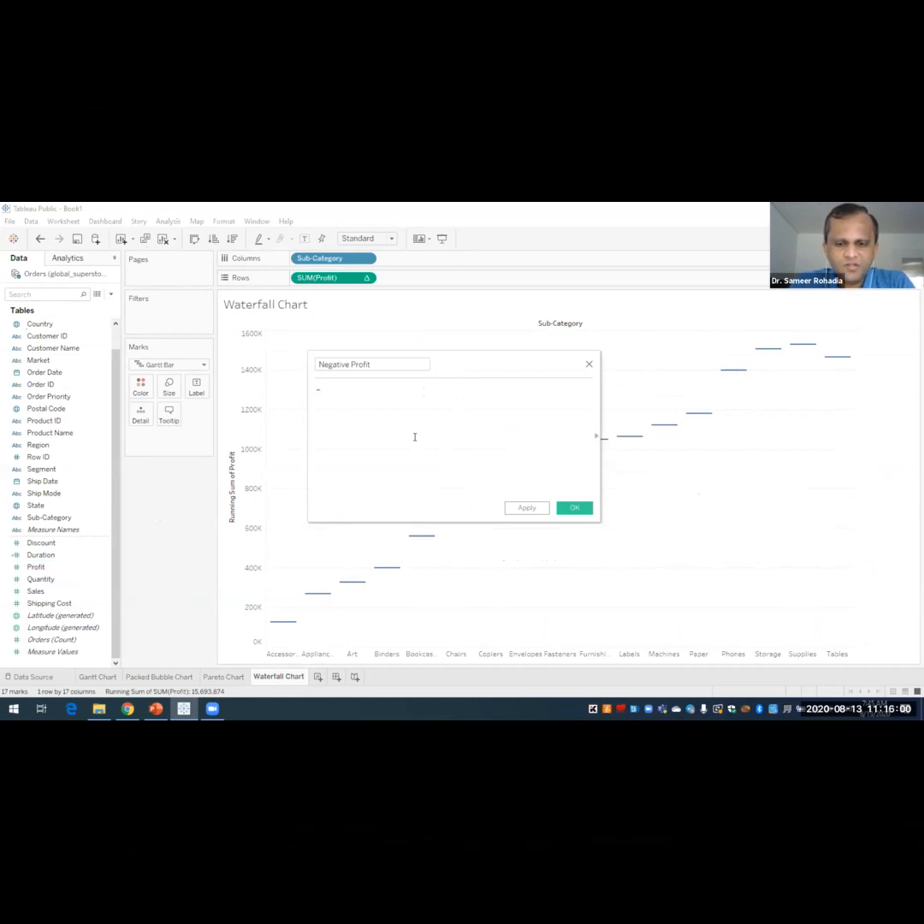
{"action": "type", "text": " prof"}
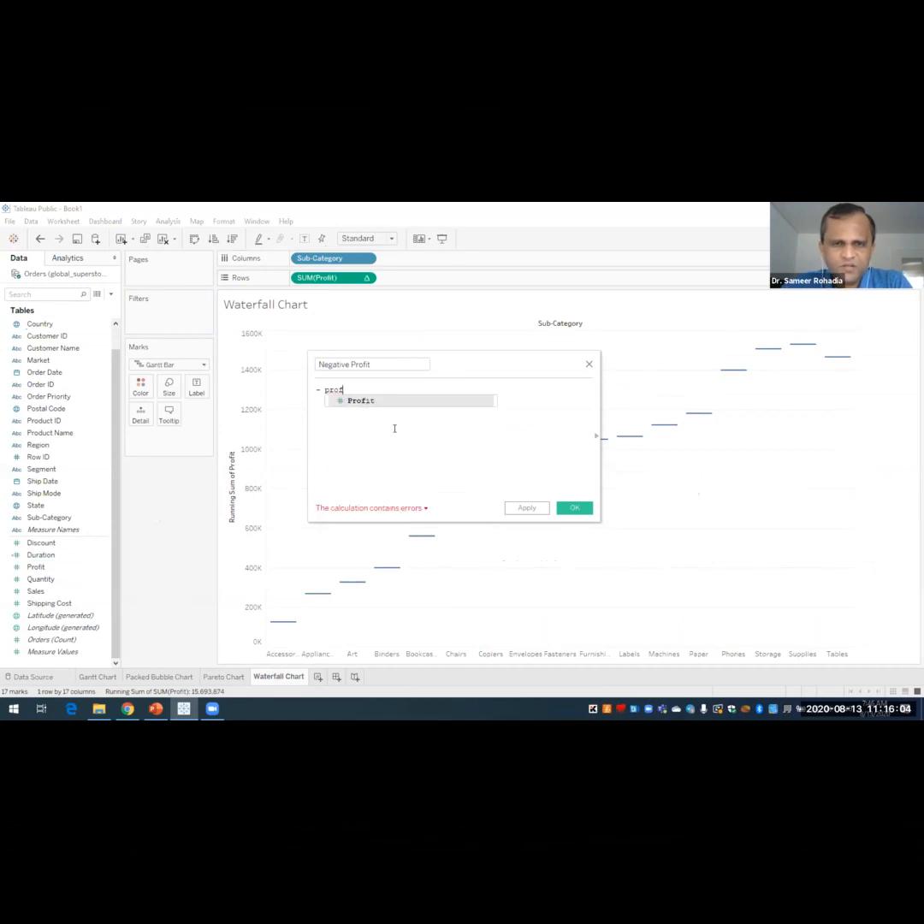
{"action": "left_click", "coordinate": [386, 402]}
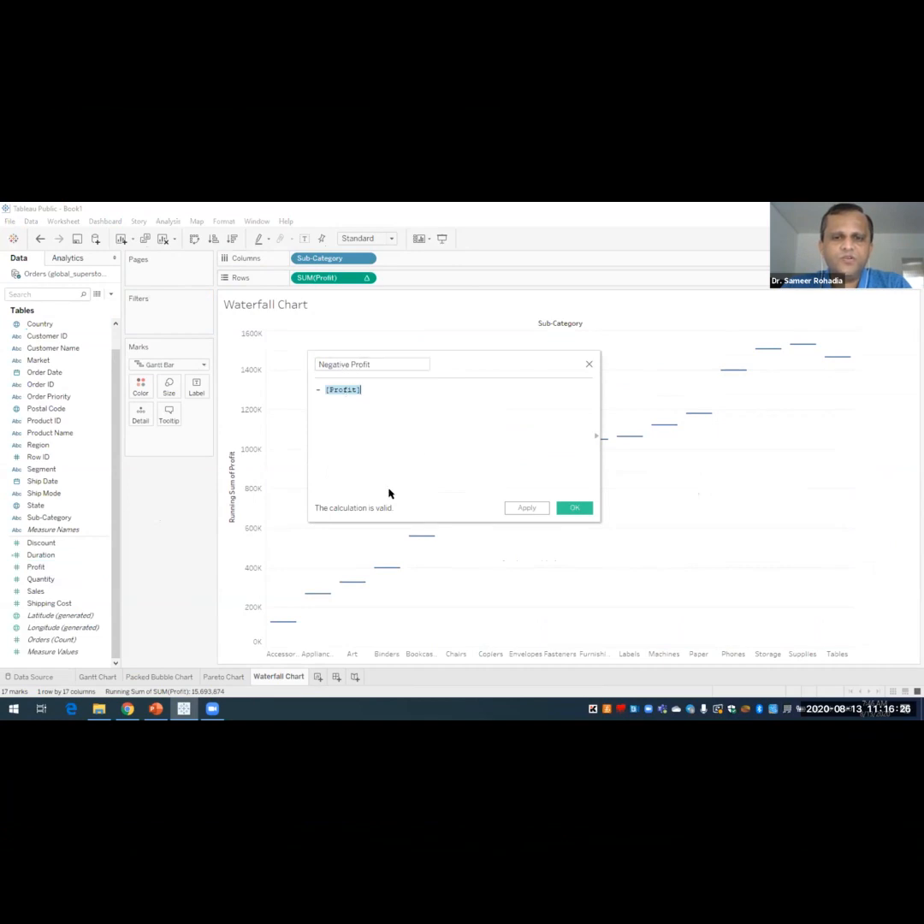
{"action": "left_click", "coordinate": [525, 507]}
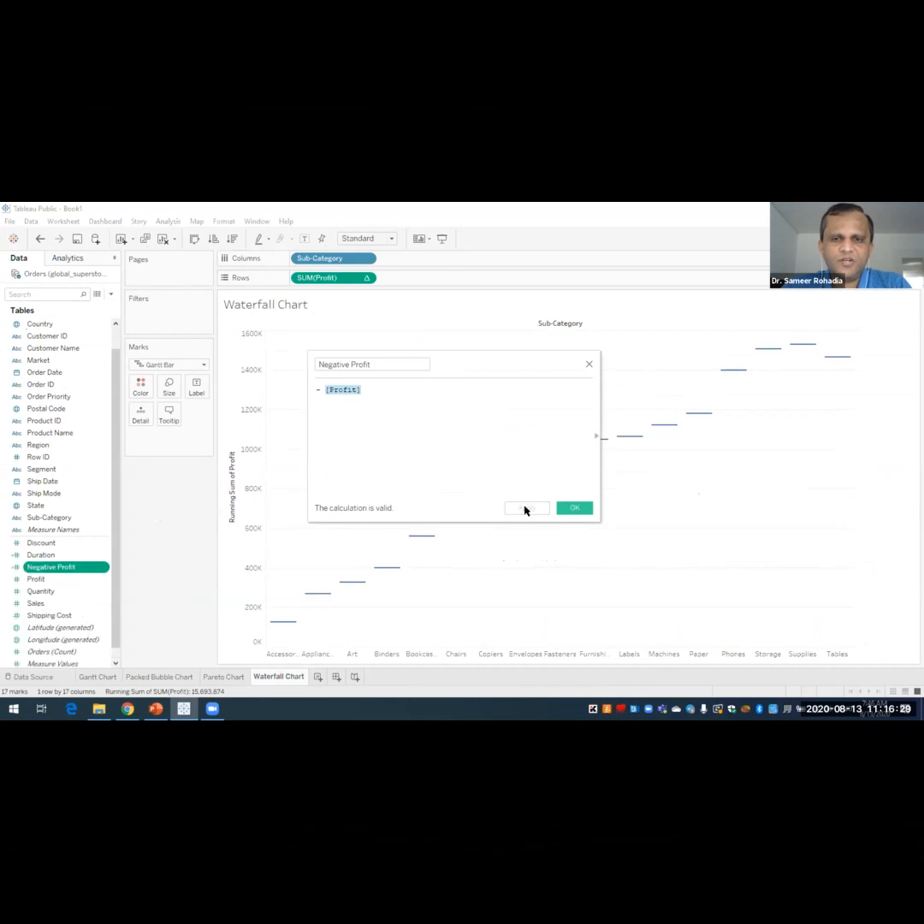
{"action": "left_click", "coordinate": [589, 508]}
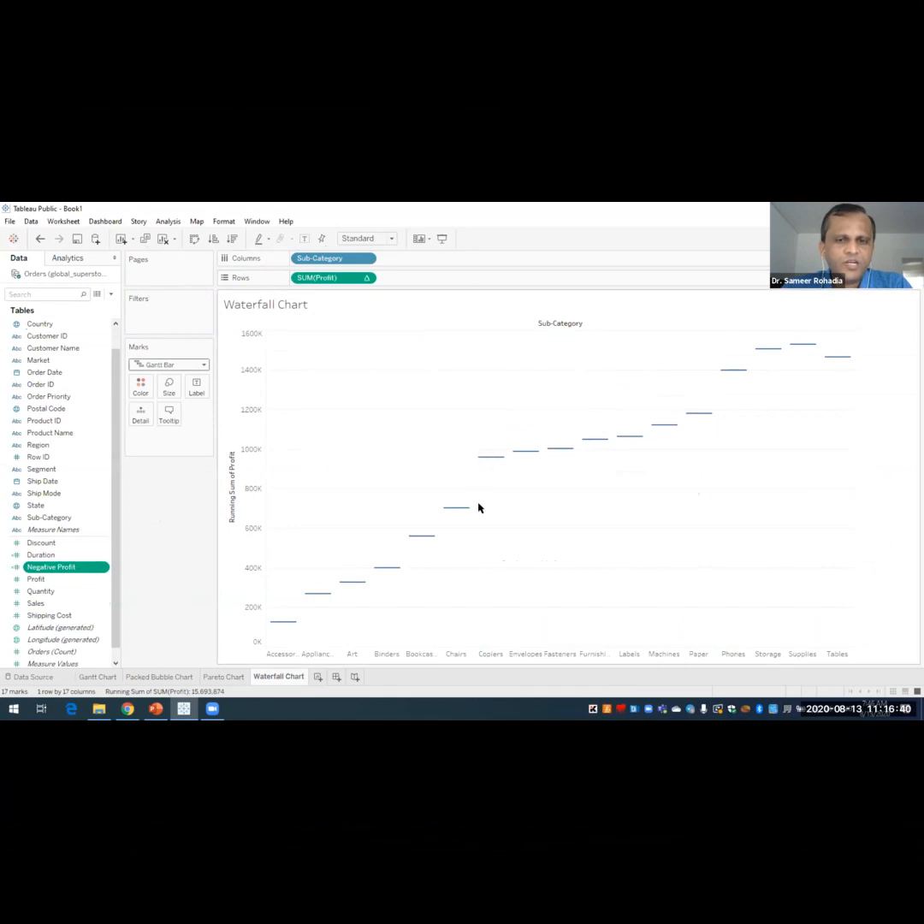
- Size the Gantt bars by the Negative Profit field
{"action": "mouse_move", "coordinate": [480, 458]}
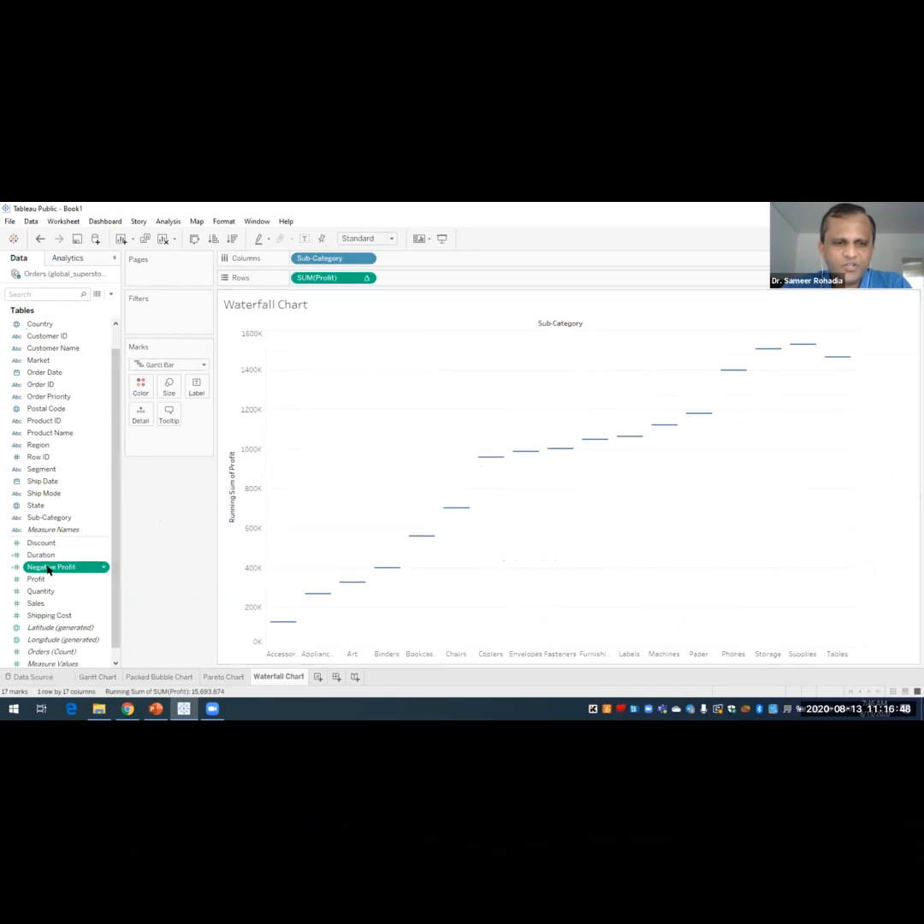
{"action": "left_click_drag", "start_coordinate": [51, 571], "coordinate": [169, 384]}
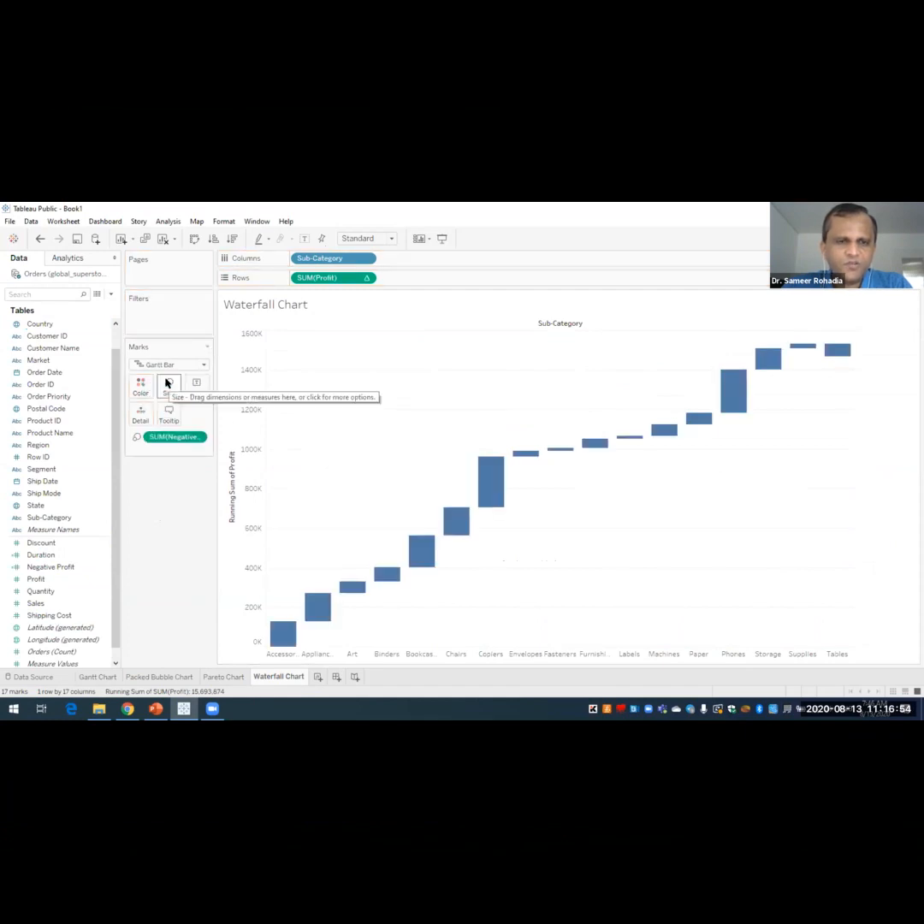
{"action": "mouse_move", "coordinate": [53, 564]}
{"action": "left_mouse_down"}
{"action": "mouse_move", "coordinate": [128, 427]}
{"action": "mouse_move", "coordinate": [166, 378]}
{"action": "mouse_move", "coordinate": [43, 572]}
{"action": "left_mouse_up"}
- Examine the running profit and Negative Profit of individual sub-category bars, such as Accessories, Appliances and Tables
{"action": "mouse_move", "coordinate": [427, 552]}
{"action": "mouse_move", "coordinate": [492, 486]}
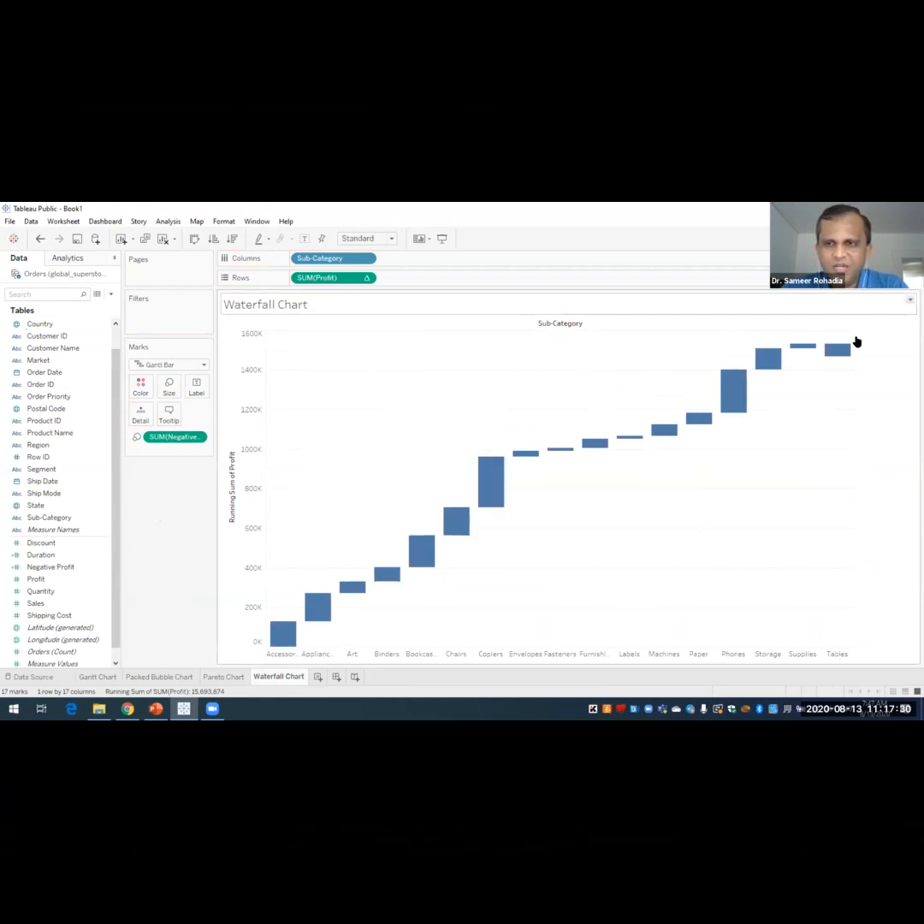
{"action": "mouse_move", "coordinate": [837, 348]}
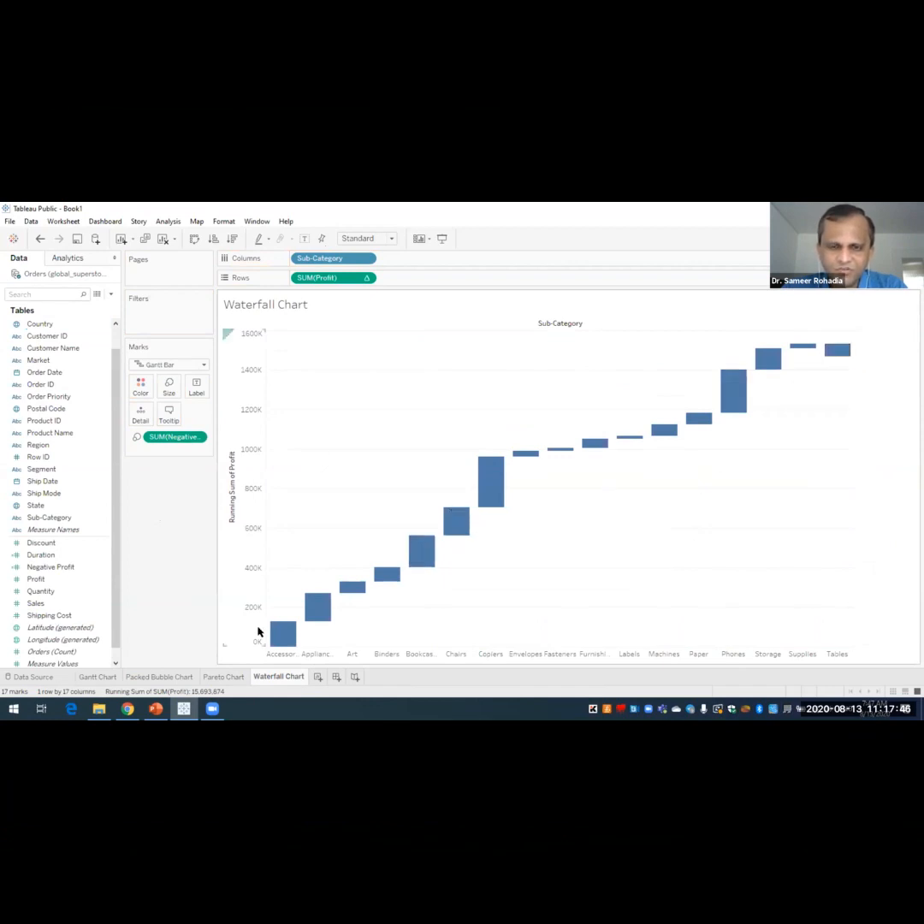
{"action": "mouse_move", "coordinate": [479, 492]}
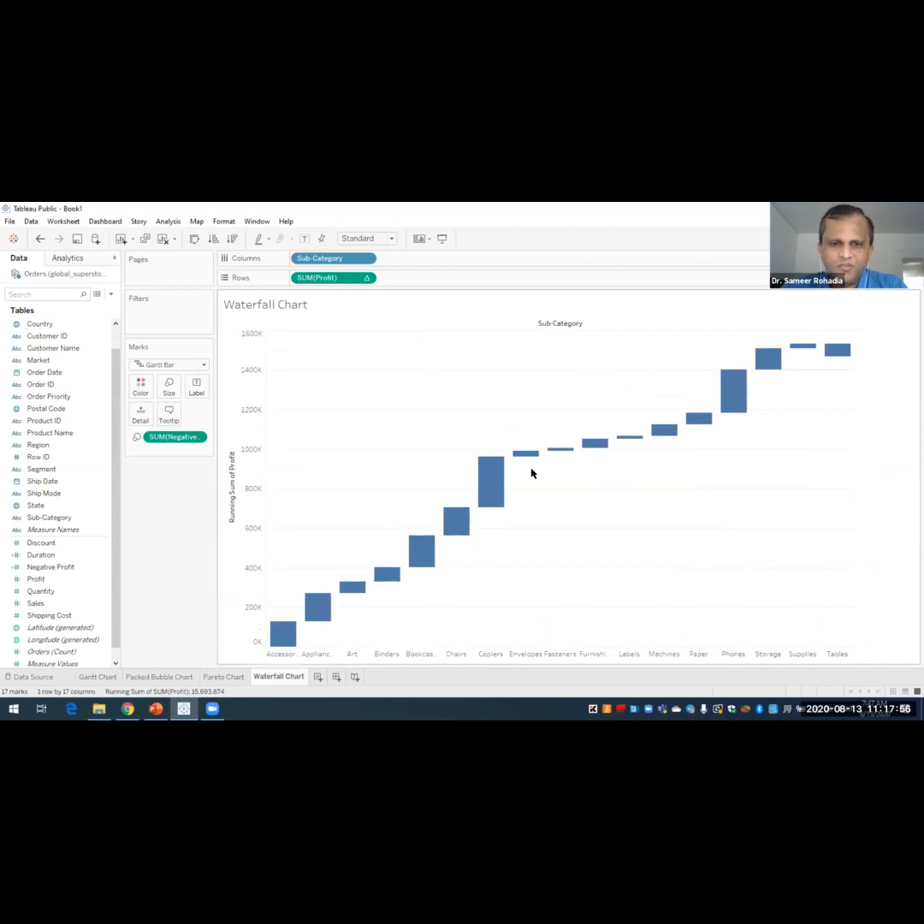
{"action": "mouse_move", "coordinate": [267, 630]}
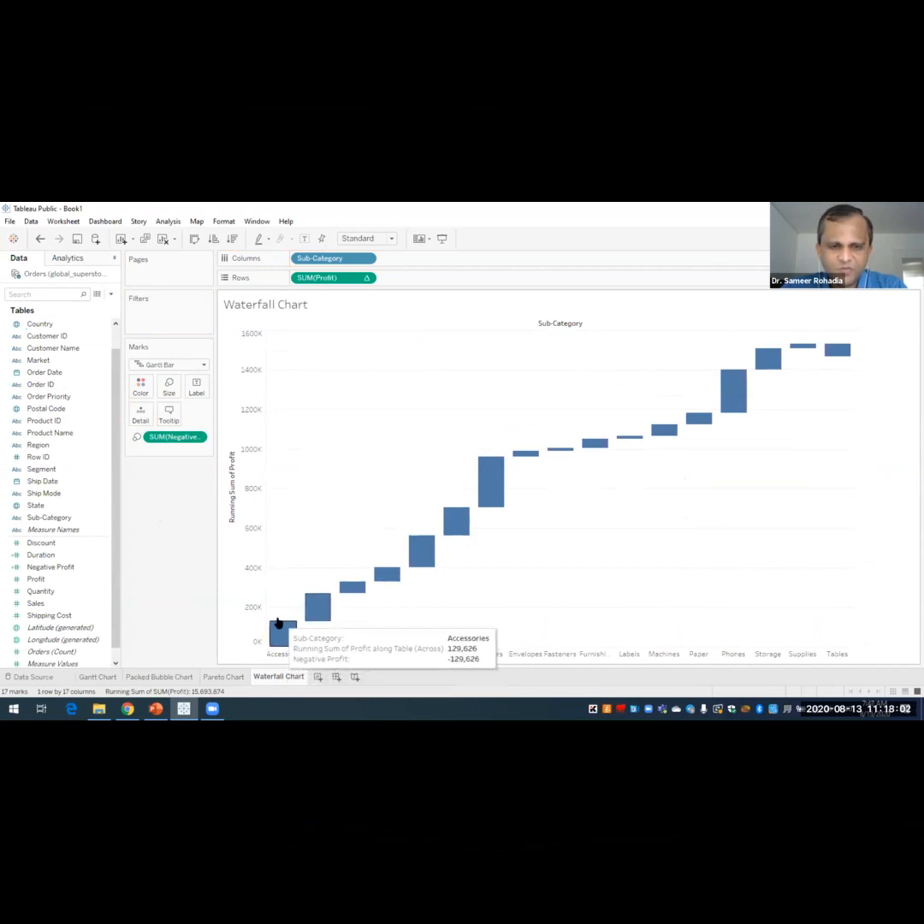
{"action": "mouse_move", "coordinate": [323, 623]}
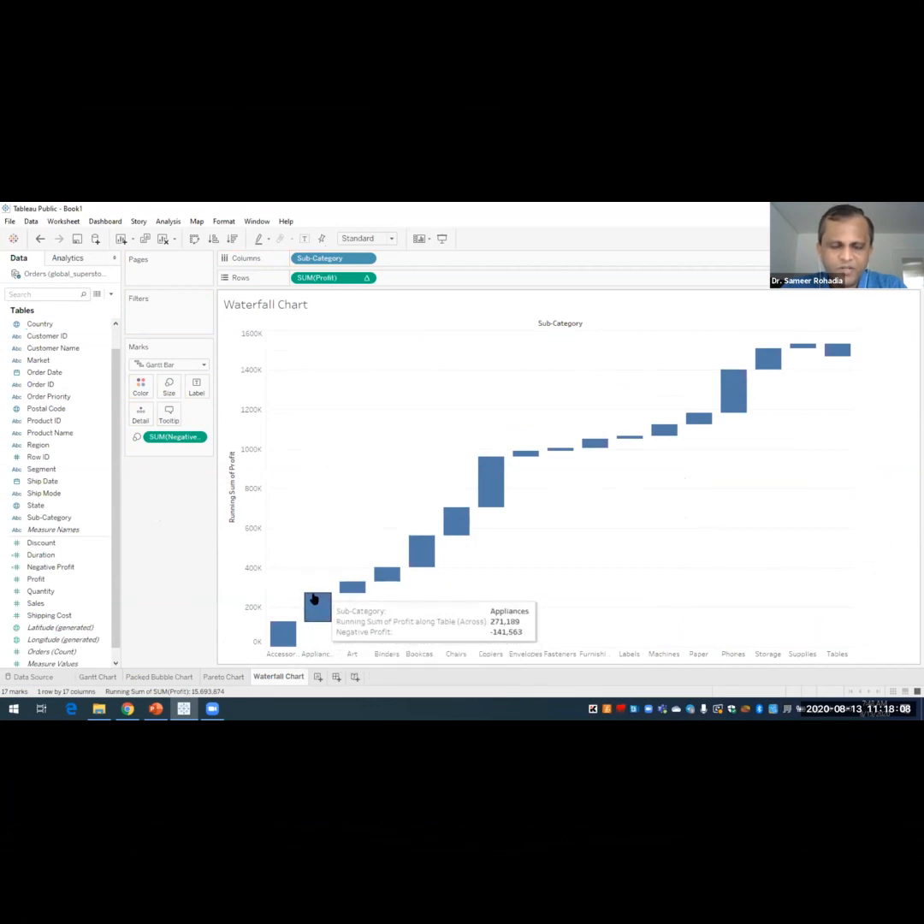
{"action": "mouse_move", "coordinate": [344, 594]}
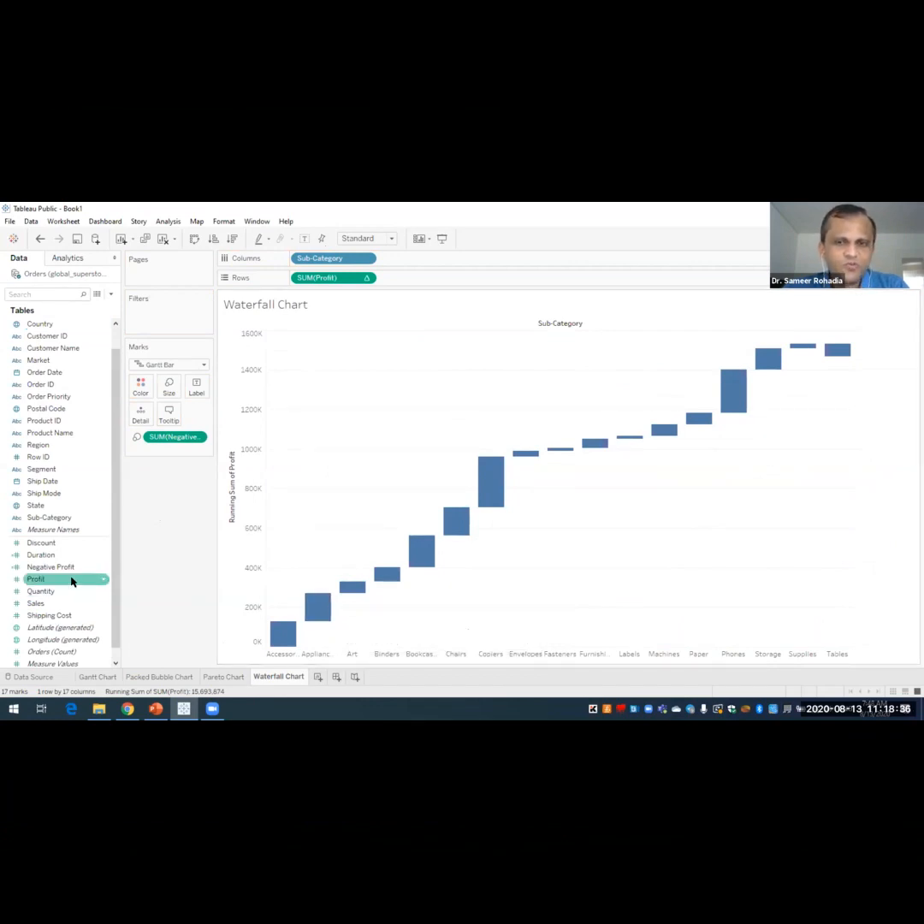
- Color the waterfall bars by Profit and inspect the Copiers, Phones and Tables bars
{"action": "left_click", "coordinate": [60, 580]}
{"action": "left_click_drag", "start_coordinate": [59, 580], "coordinate": [142, 389]}
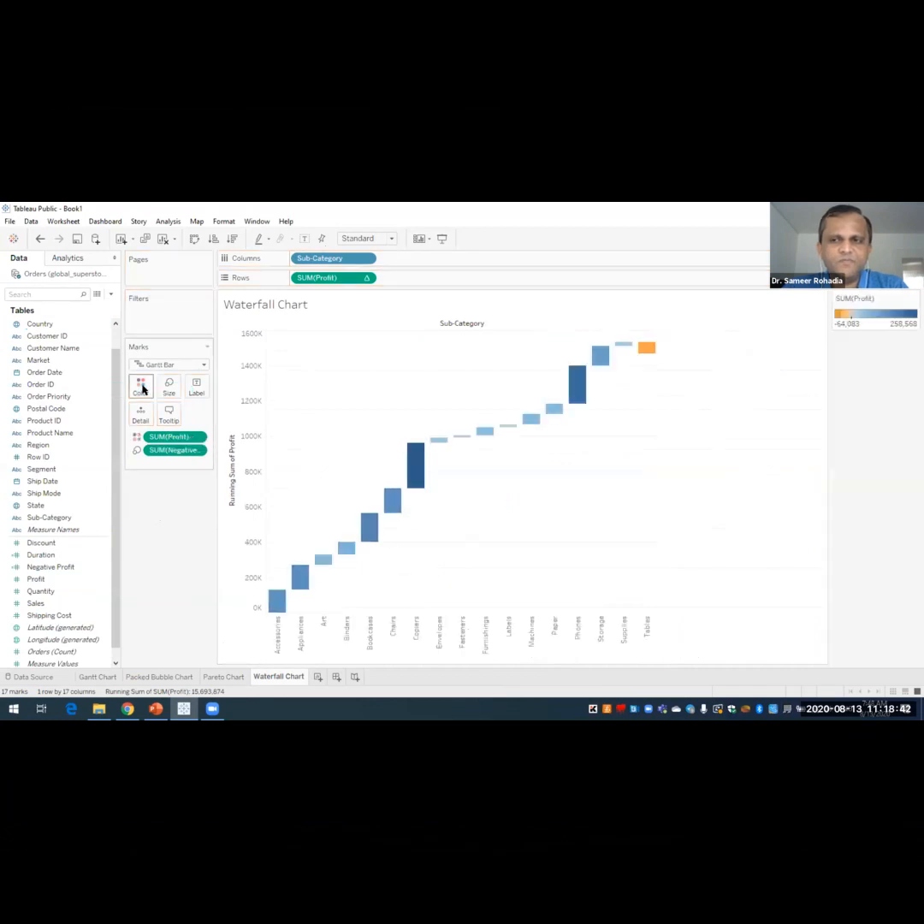
{"action": "left_click", "coordinate": [45, 567]}
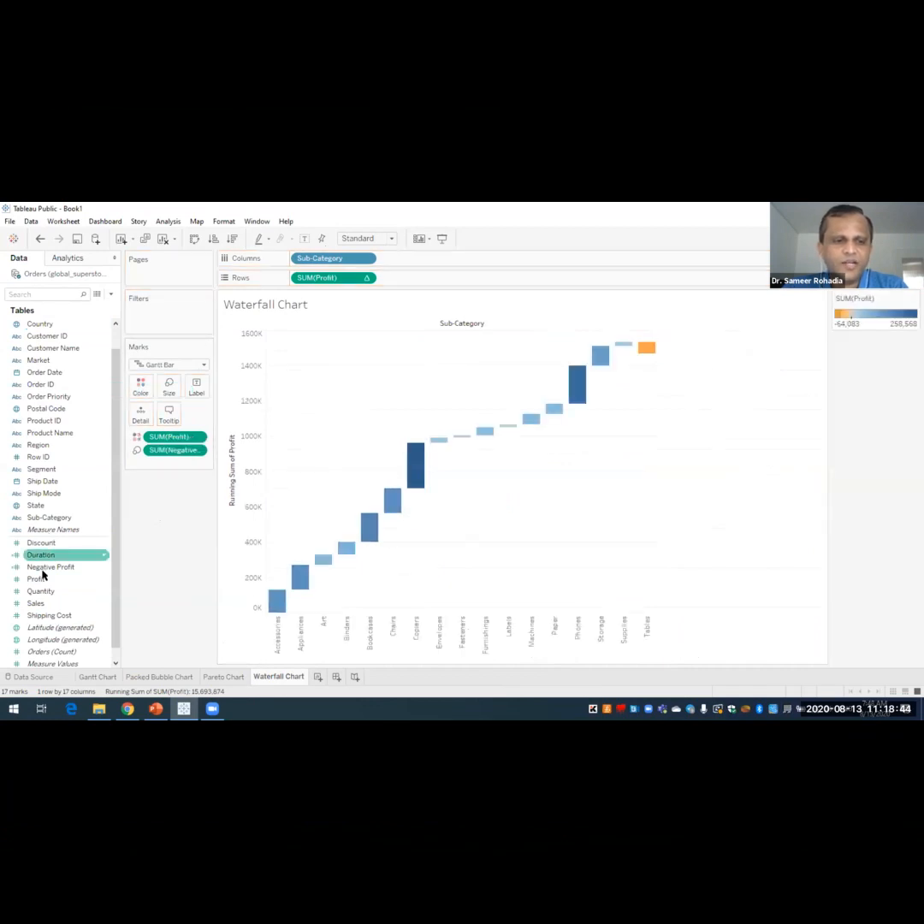
{"action": "left_click", "coordinate": [41, 578]}
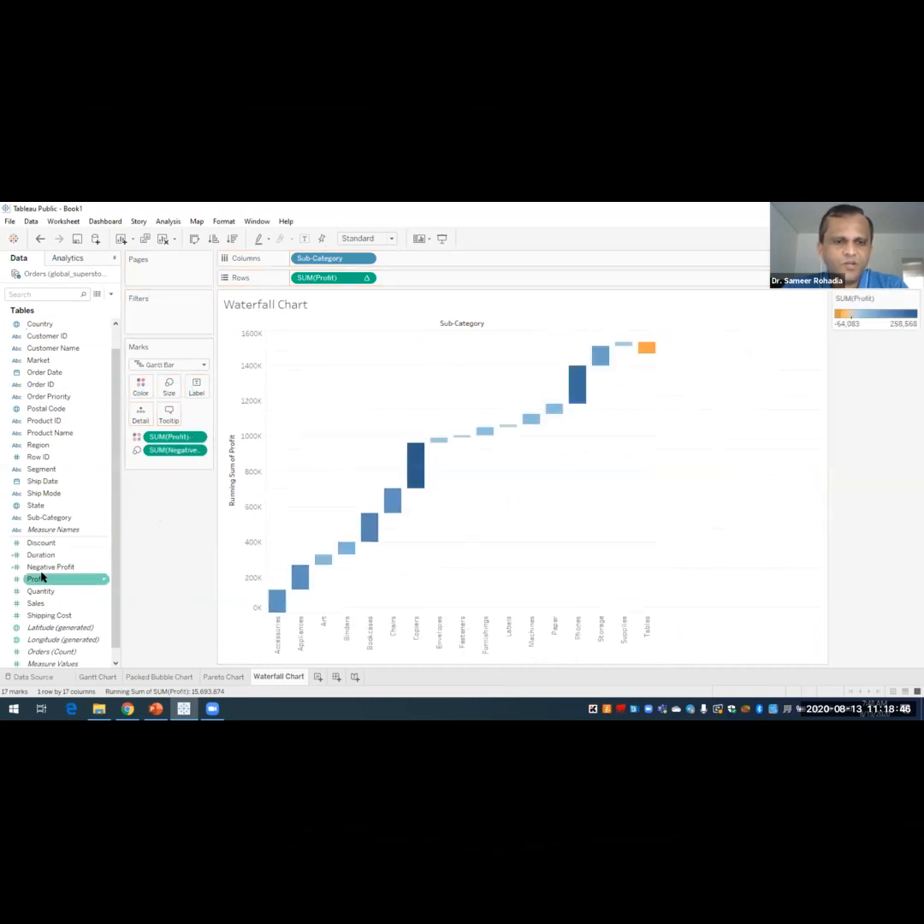
{"action": "left_click_drag", "start_coordinate": [42, 578], "coordinate": [142, 385]}
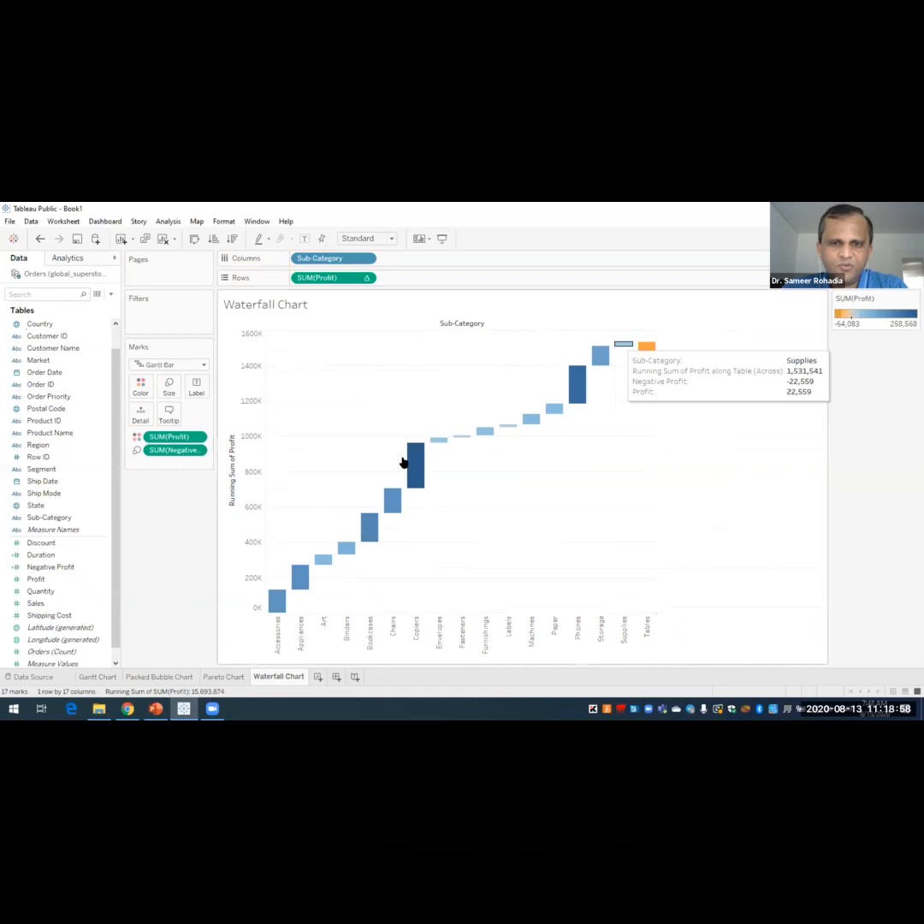
{"action": "mouse_move", "coordinate": [412, 467]}
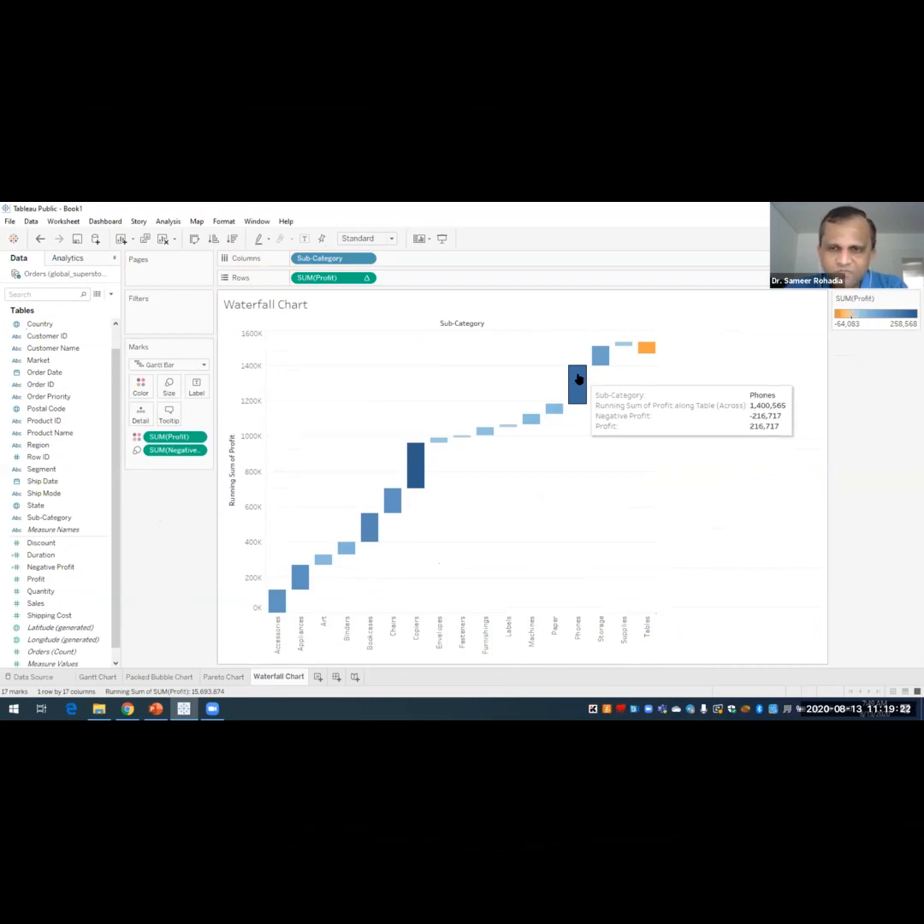
{"action": "mouse_move", "coordinate": [650, 354]}
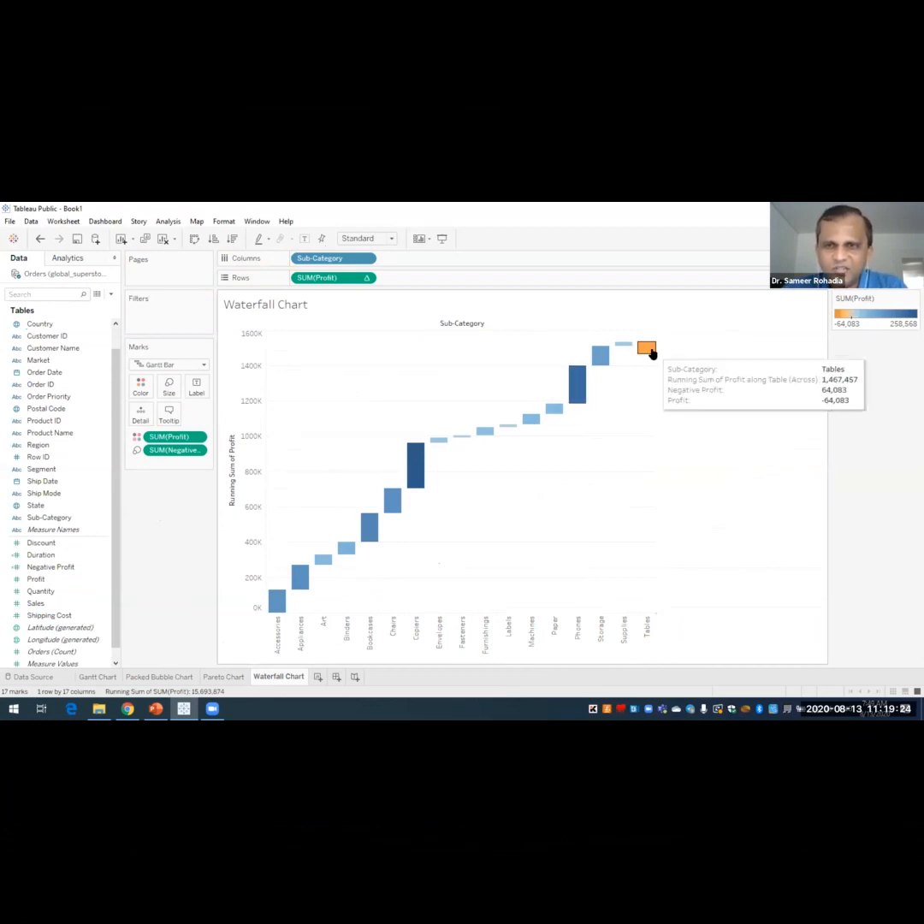
- Review the color settings of the Profit legend and close them without making changes
{"action": "left_click", "coordinate": [914, 298]}
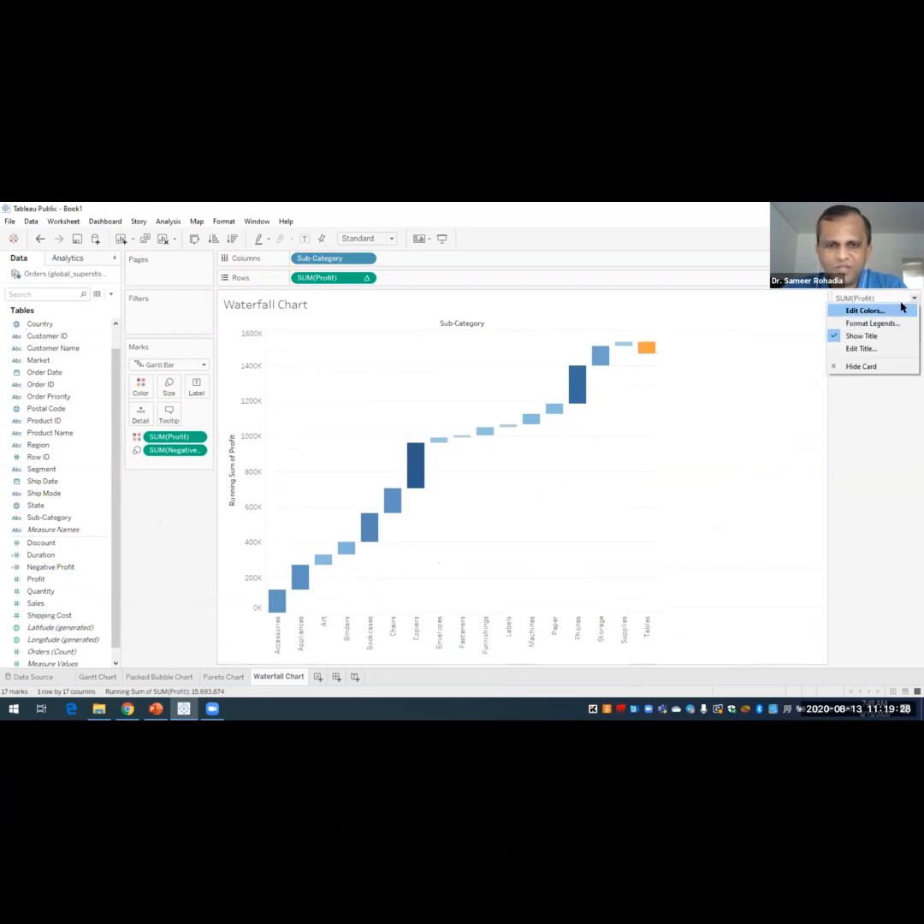
{"action": "left_click", "coordinate": [864, 310]}
{"action": "left_click", "coordinate": [512, 517]}
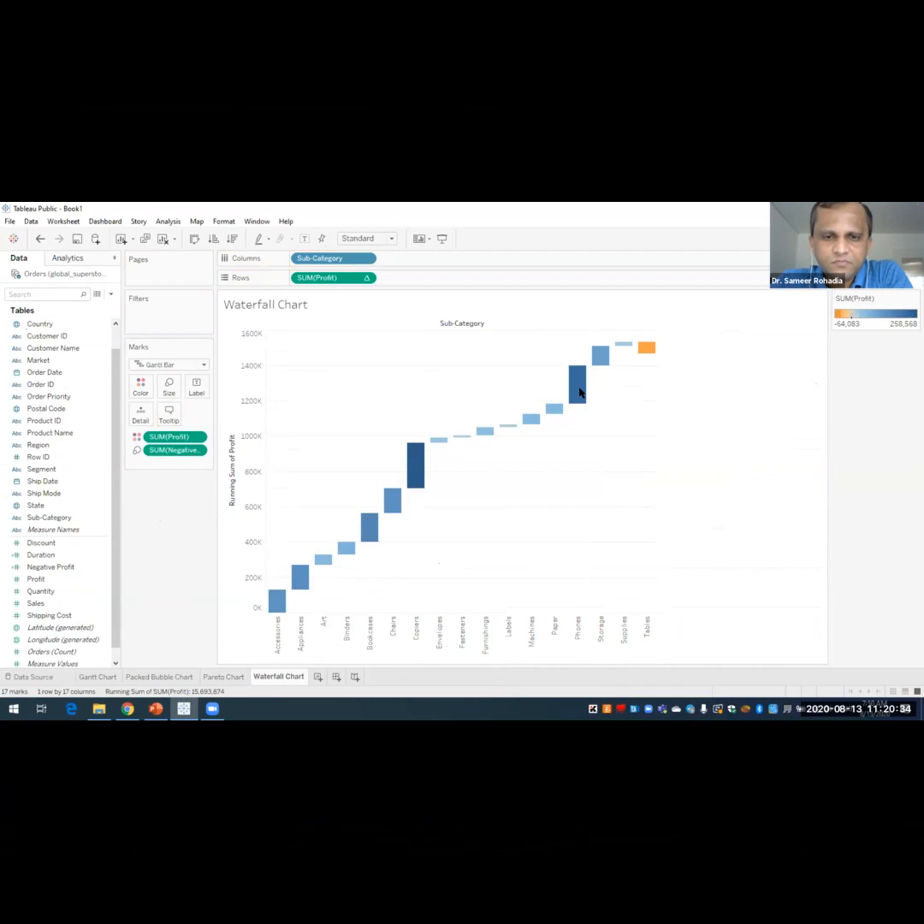
{"action": "left_click", "coordinate": [212, 708]}
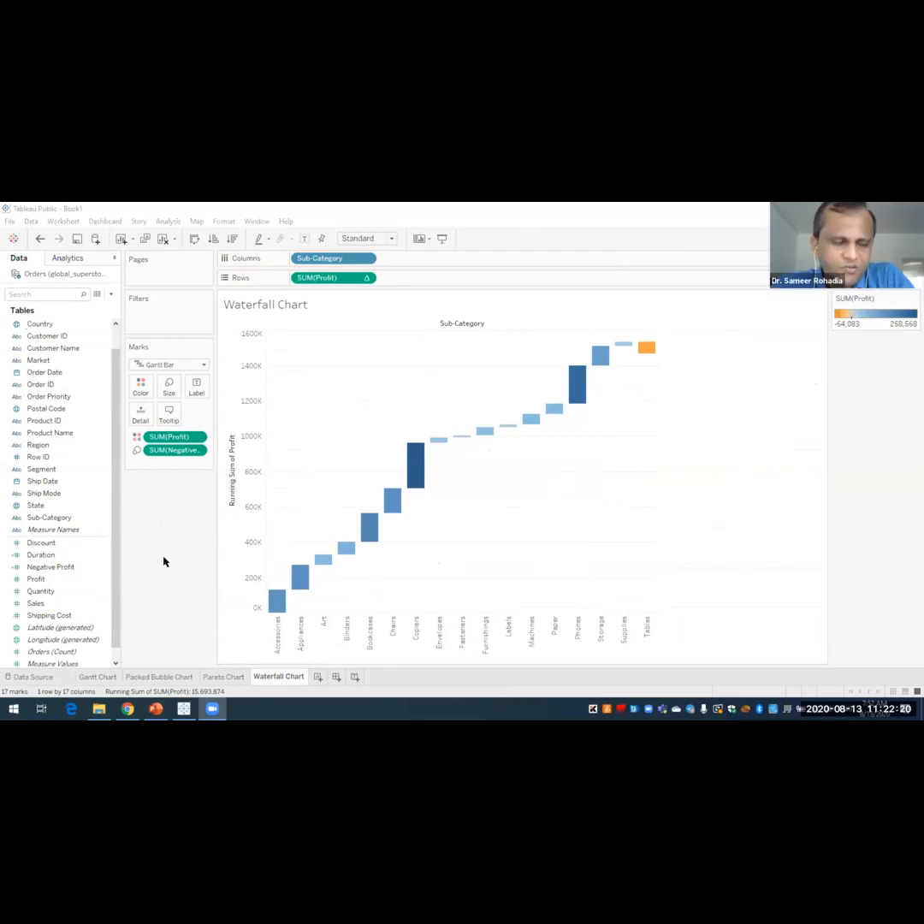
{"action": "left_click", "coordinate": [99, 676]}
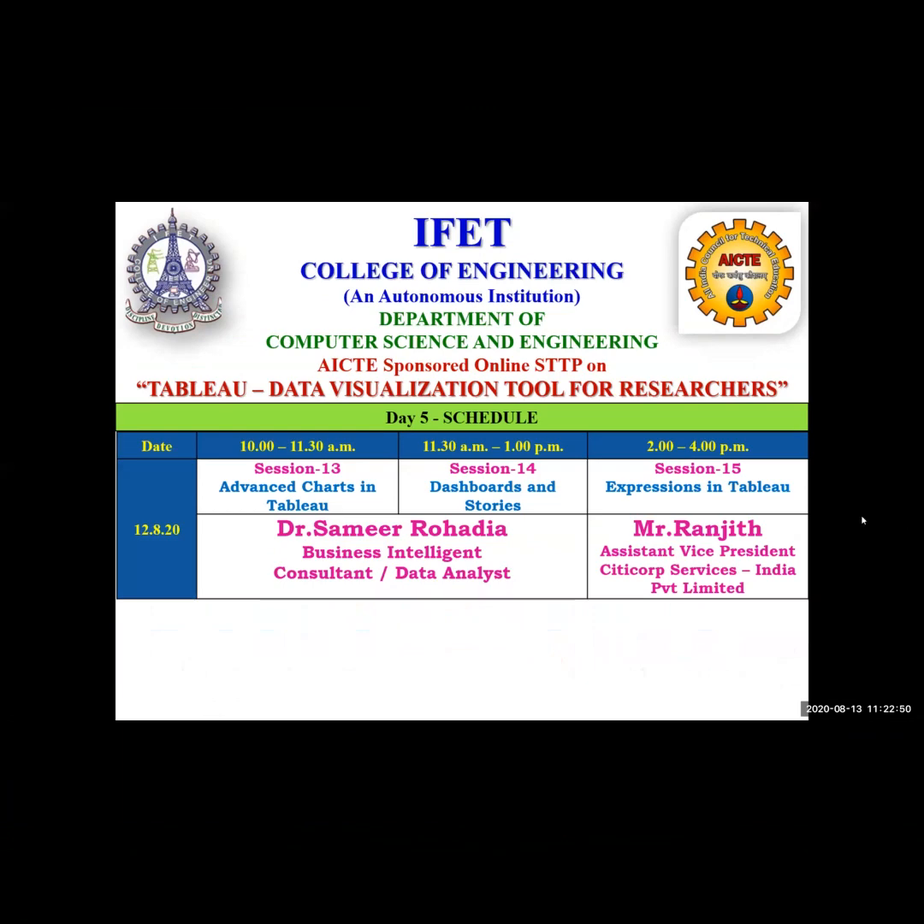
{"action": "key", "text": "Right"}
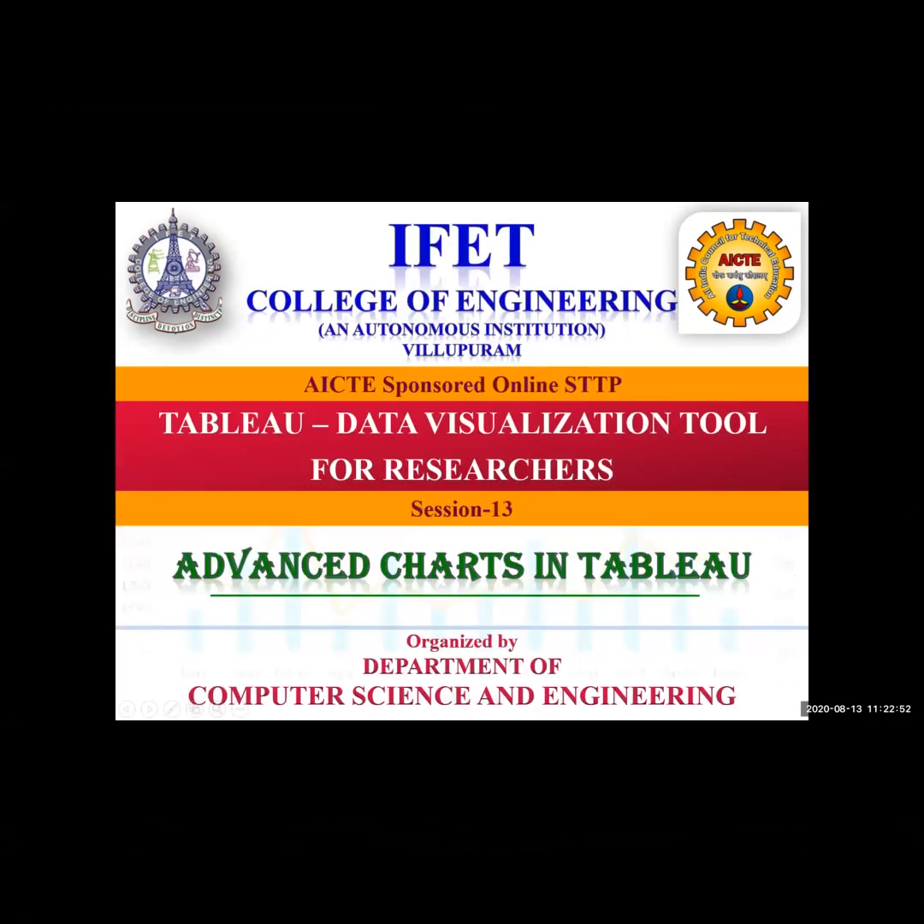
{"action": "key", "text": "Left"}
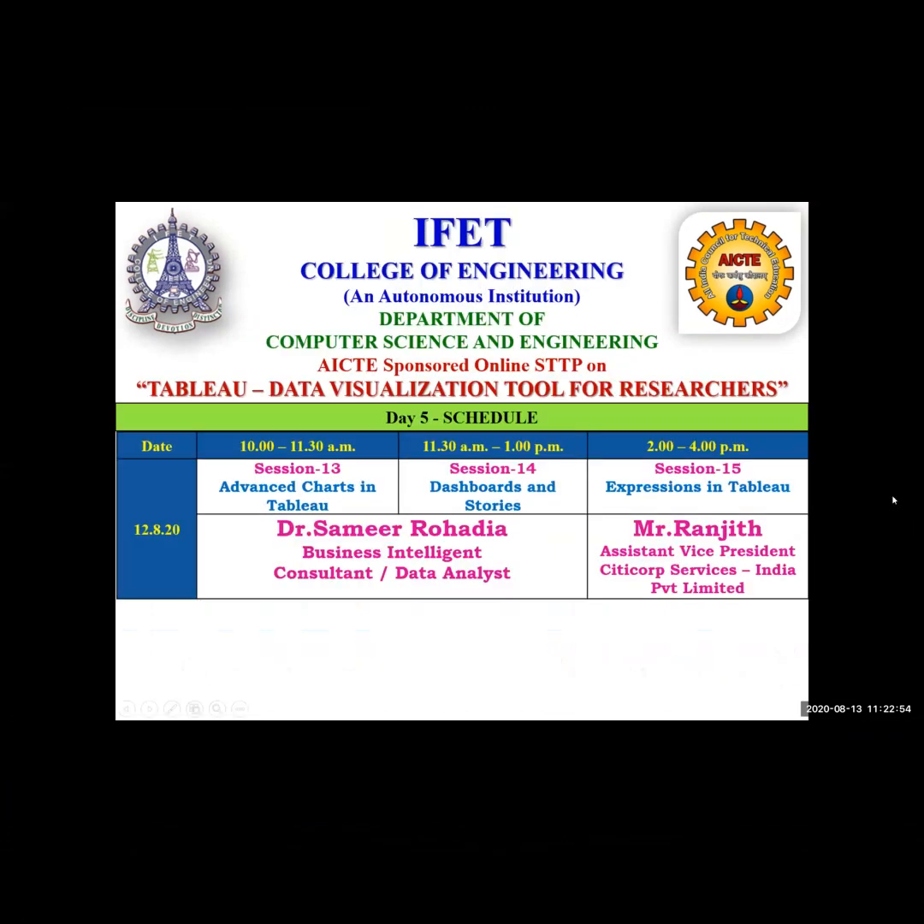